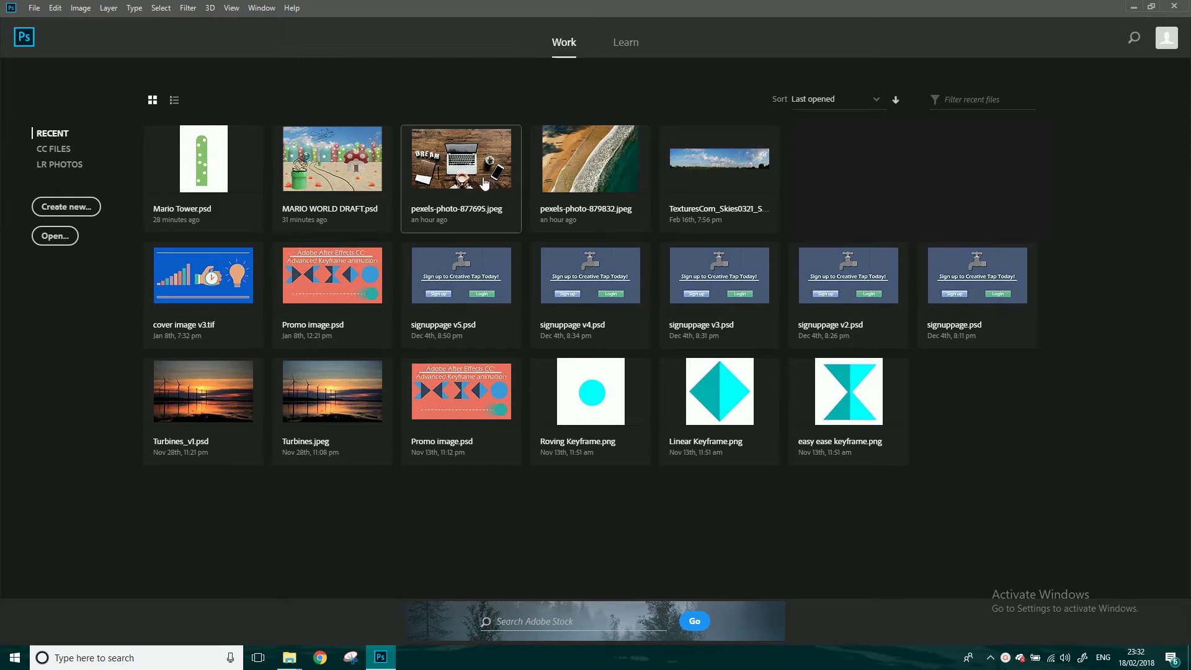
Step: Open the recent file pexels-photo-879832.jpeg and duplicate its Background layer
{"action": "left_click", "coordinate": [575, 171]}
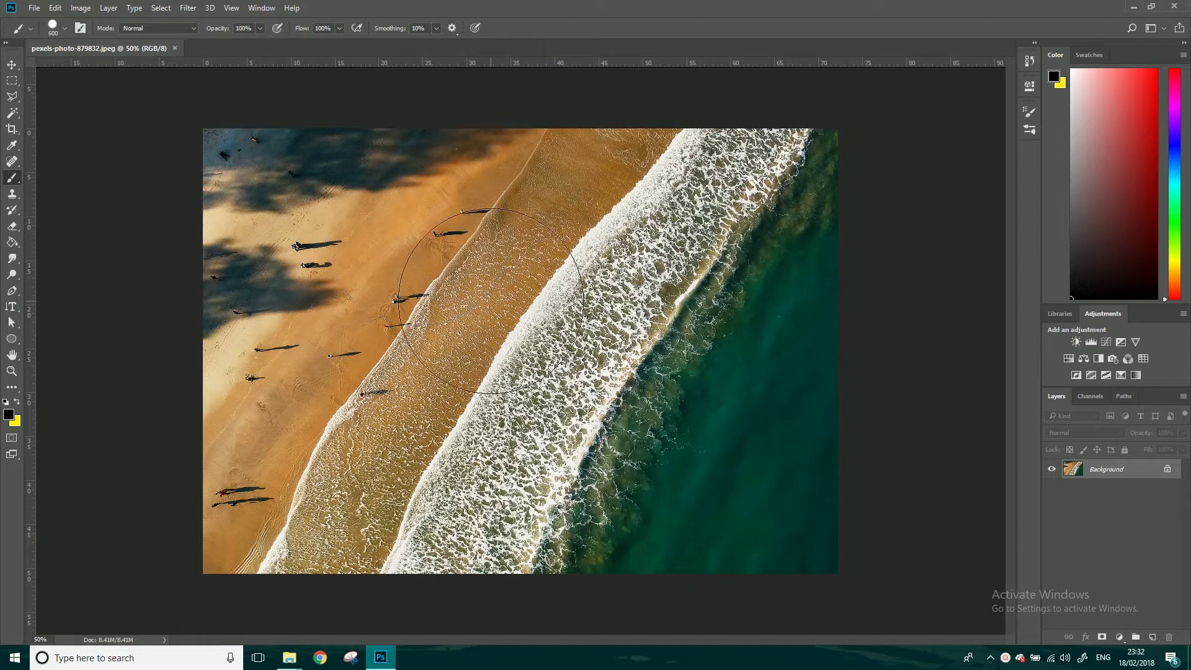
{"action": "left_click_drag", "start_coordinate": [1117, 466], "coordinate": [1152, 637]}
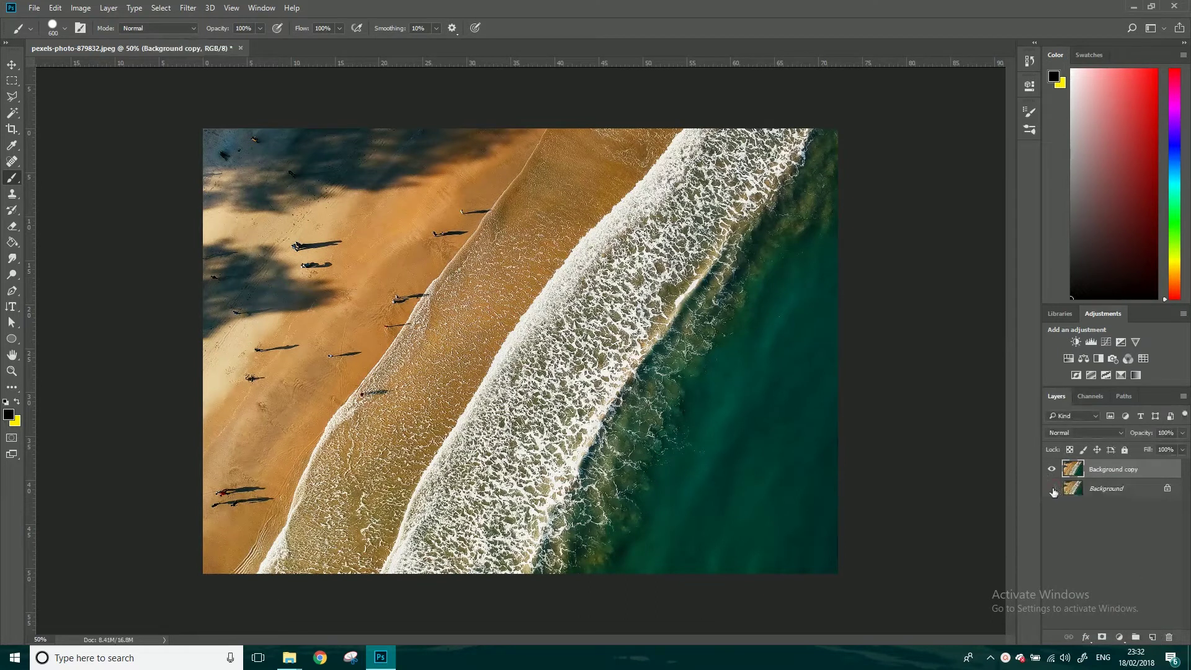
Step: Rename the duplicated Background layer as Curves
{"action": "double_click", "coordinate": [1112, 470]}
{"action": "type", "text": "Curves"}
{"action": "left_click", "coordinate": [1076, 523]}
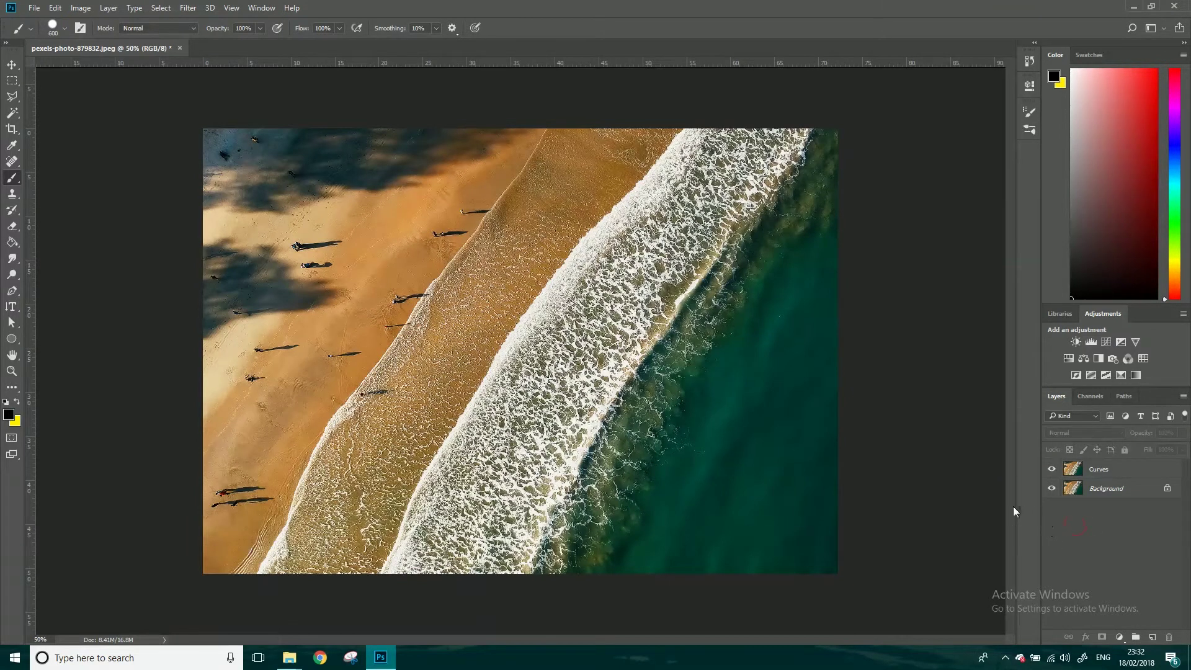
Step: Rename the layer above the Background as B+C
{"action": "double_click", "coordinate": [1101, 470]}
{"action": "type", "text": "B+C"}
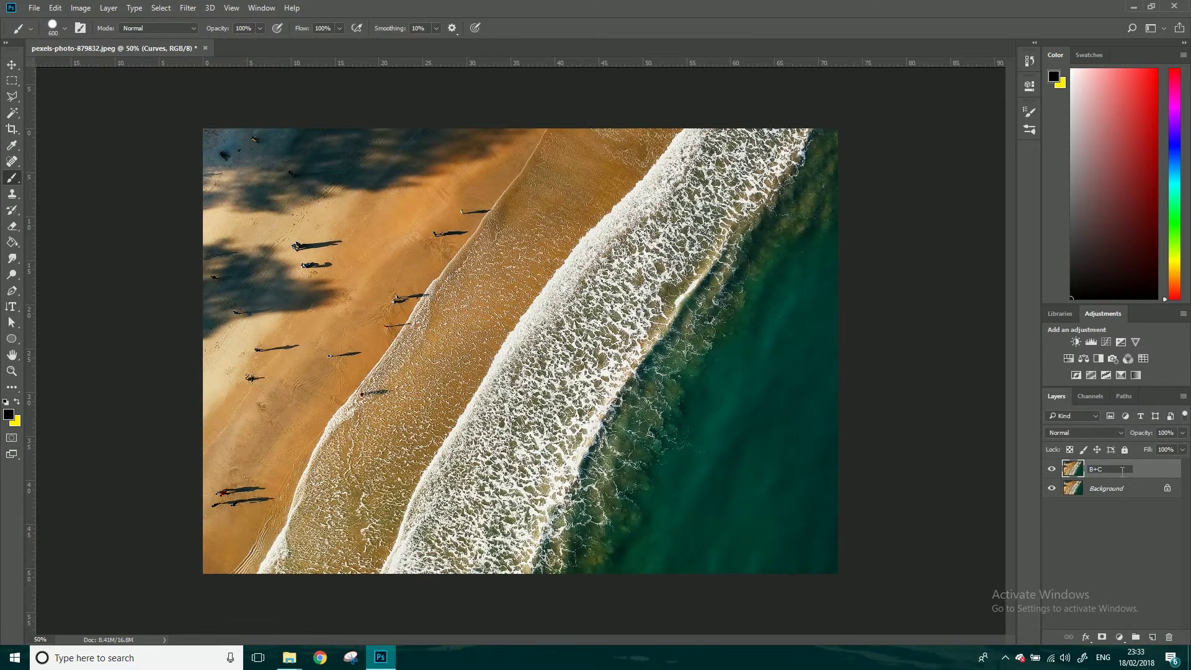
{"action": "left_click", "coordinate": [1124, 529]}
Step: Start a Brightness/Contrast adjustment on the B+C layer and set the brightness to 54
{"action": "left_click", "coordinate": [1107, 472]}
{"action": "left_click", "coordinate": [81, 7]}
{"action": "mouse_move", "coordinate": [94, 40]}
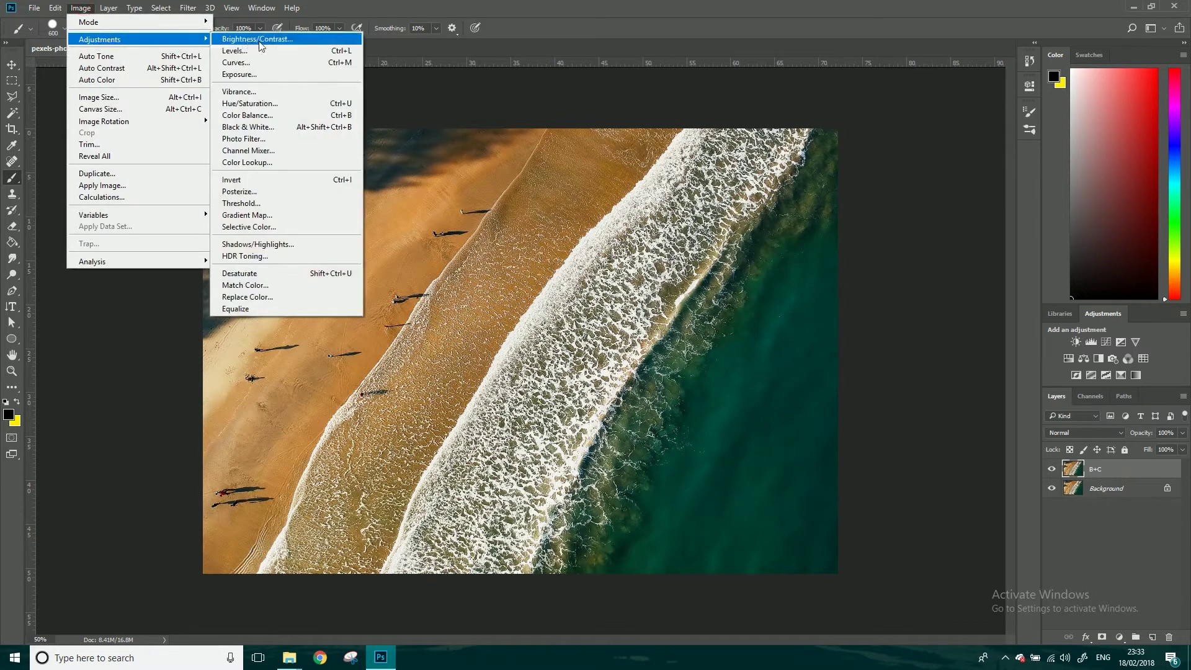
{"action": "left_click", "coordinate": [290, 42]}
{"action": "left_click_drag", "start_coordinate": [600, 178], "coordinate": [789, 181]}
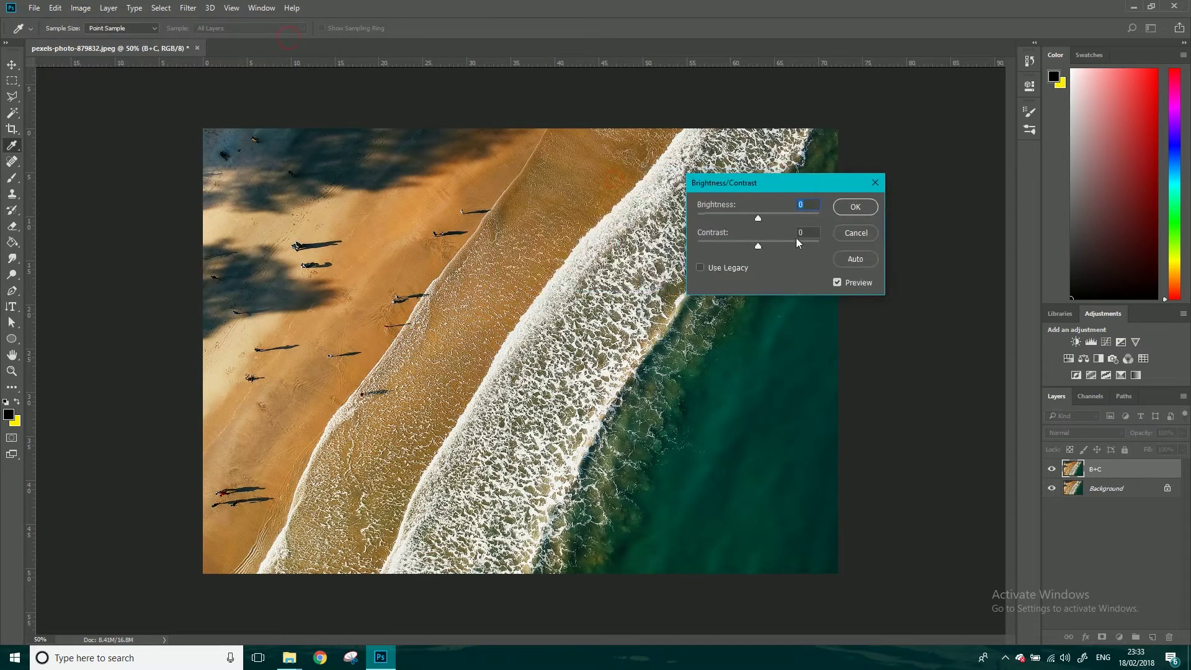
{"action": "left_click_drag", "start_coordinate": [758, 217], "coordinate": [793, 222]}
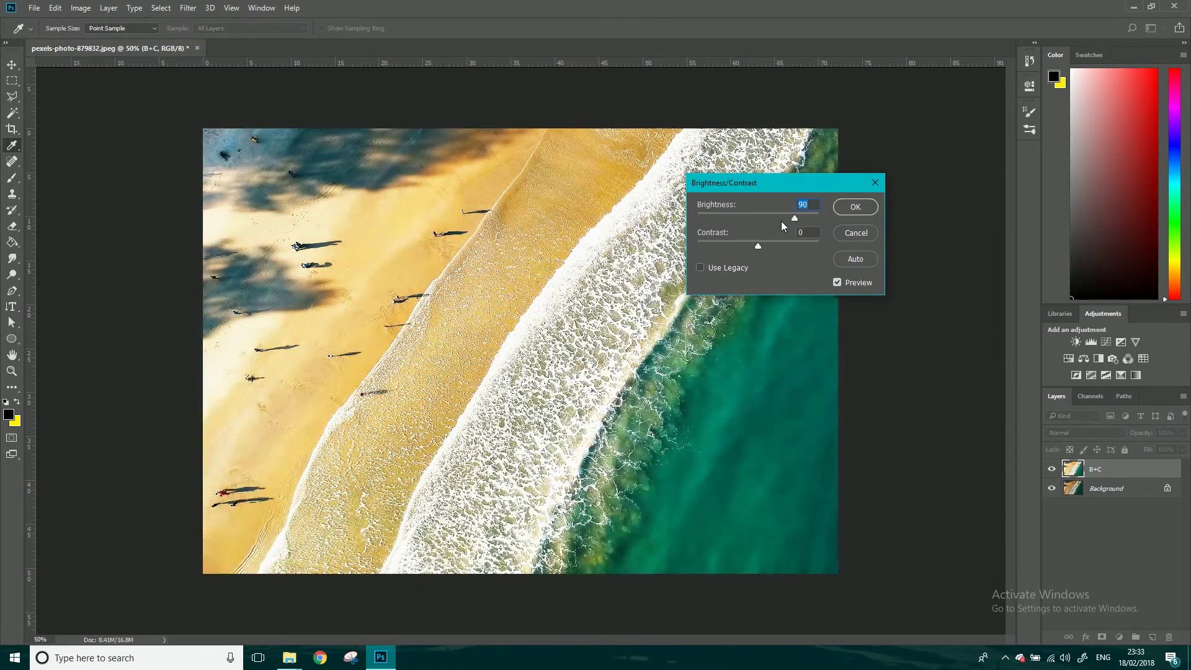
{"action": "left_click_drag", "start_coordinate": [794, 218], "coordinate": [780, 219]}
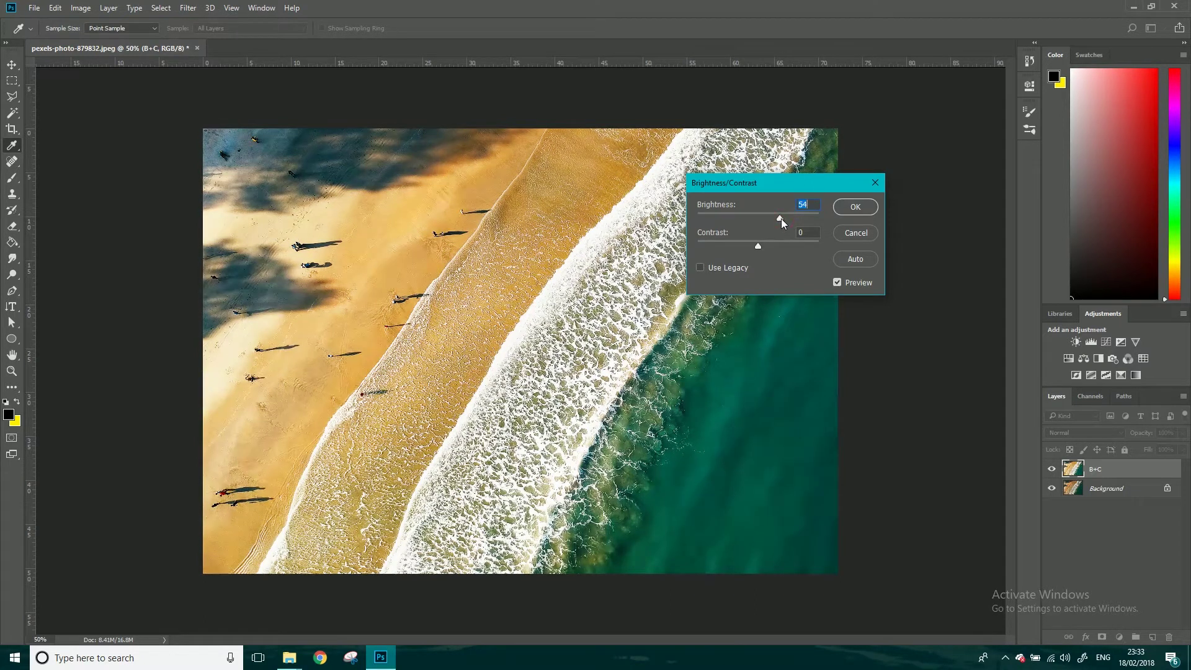
Step: Set the contrast to -19, compare the result with the original in the preview, and apply the adjustment
{"action": "mouse_move", "coordinate": [758, 245]}
{"action": "left_mouse_down"}
{"action": "mouse_move", "coordinate": [802, 243]}
{"action": "mouse_move", "coordinate": [698, 247]}
{"action": "mouse_move", "coordinate": [812, 245]}
{"action": "mouse_move", "coordinate": [742, 244]}
{"action": "left_mouse_up"}
{"action": "left_click", "coordinate": [838, 283]}
{"action": "left_click", "coordinate": [838, 283]}
{"action": "left_click", "coordinate": [839, 283]}
{"action": "left_click", "coordinate": [839, 283]}
{"action": "left_click", "coordinate": [839, 283]}
{"action": "left_click", "coordinate": [839, 283]}
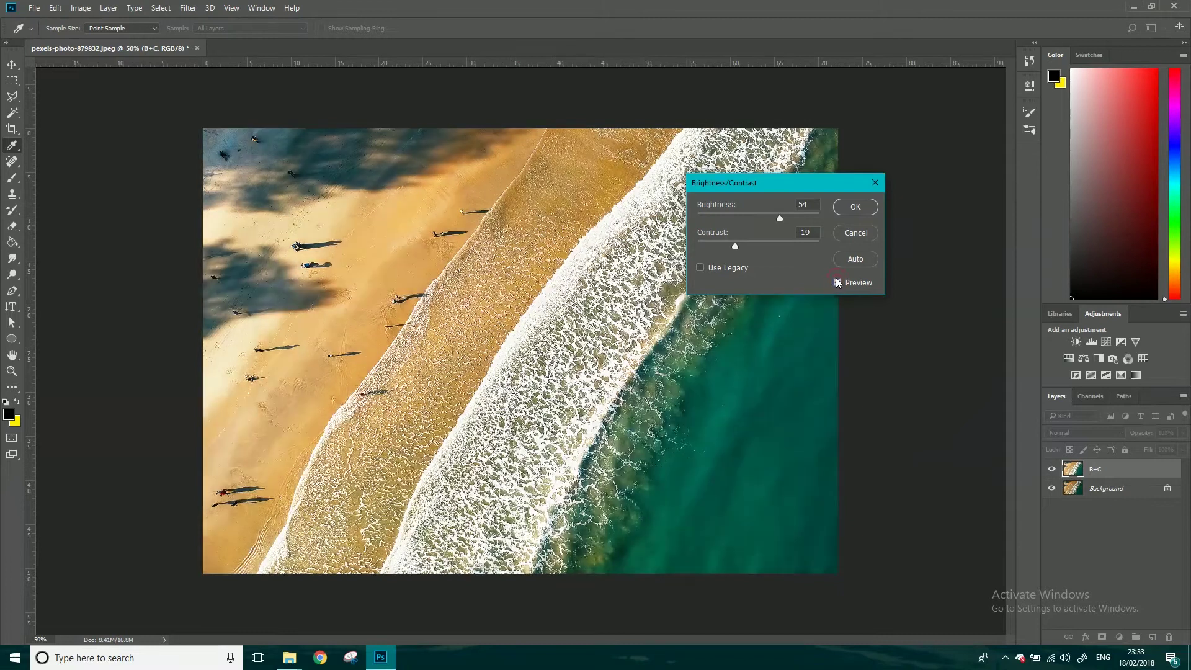
{"action": "left_click", "coordinate": [838, 283]}
{"action": "left_click", "coordinate": [838, 282]}
{"action": "left_click", "coordinate": [855, 206]}
{"action": "key", "text": "b"}
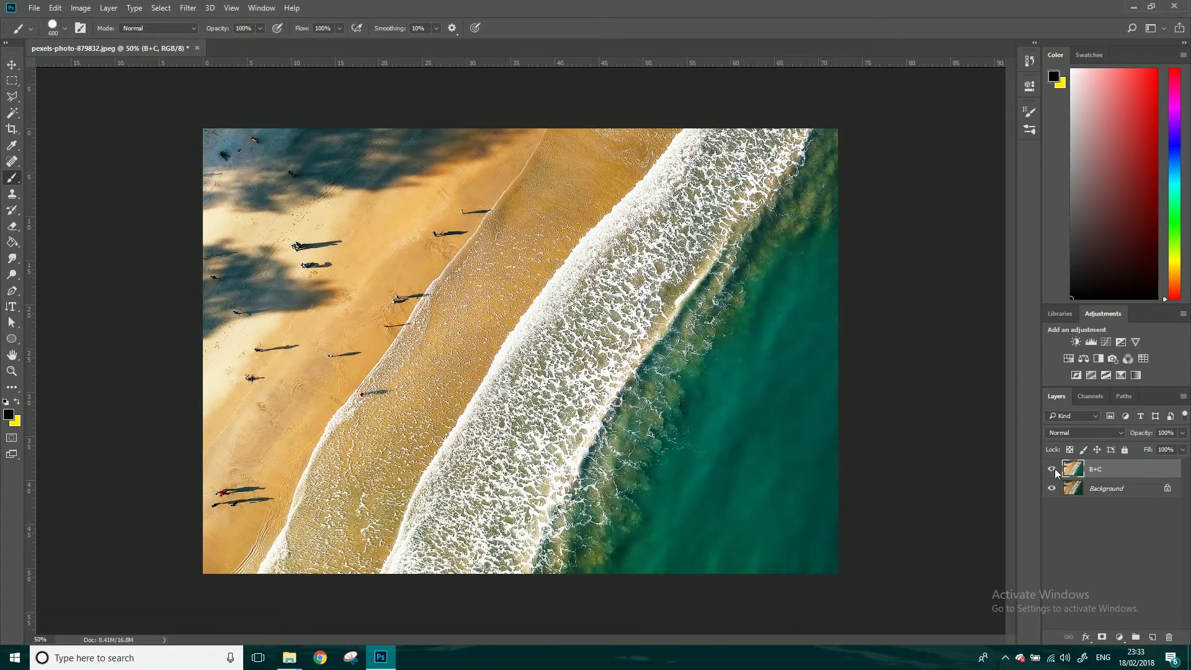
Step: Compare the brightened B+C layer with the original Background by hiding and showing B+C
{"action": "left_click", "coordinate": [1051, 470]}
{"action": "left_click", "coordinate": [1052, 471]}
{"action": "left_click", "coordinate": [1052, 472]}
{"action": "left_click", "coordinate": [1052, 474]}
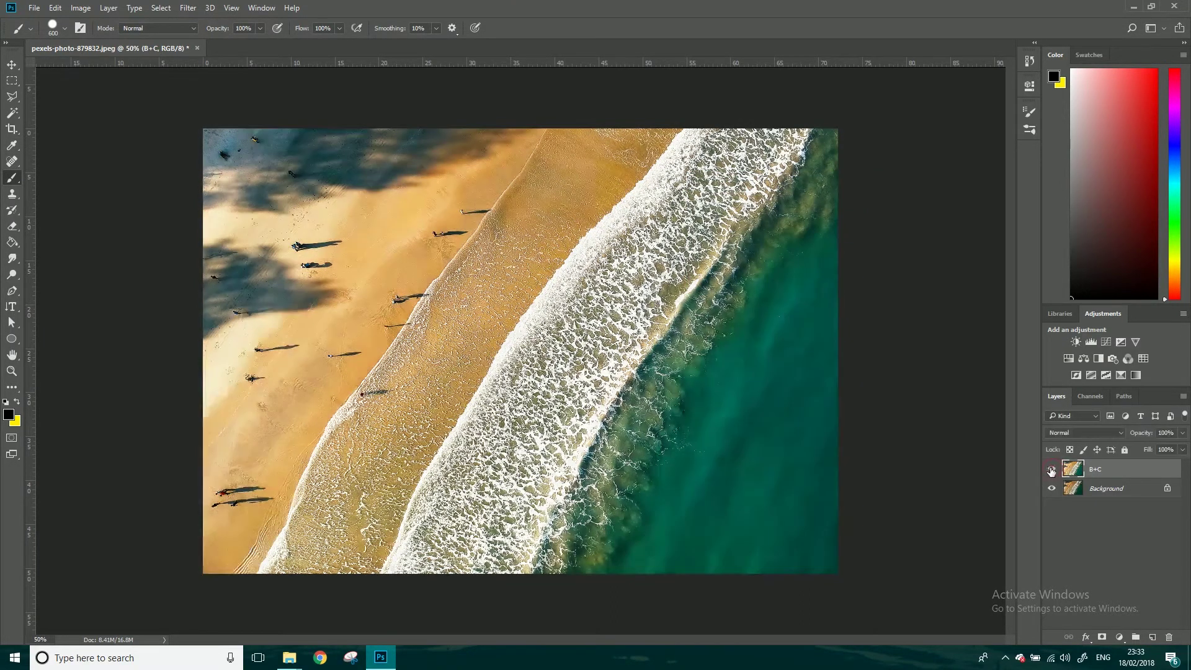
{"action": "left_click", "coordinate": [1052, 473]}
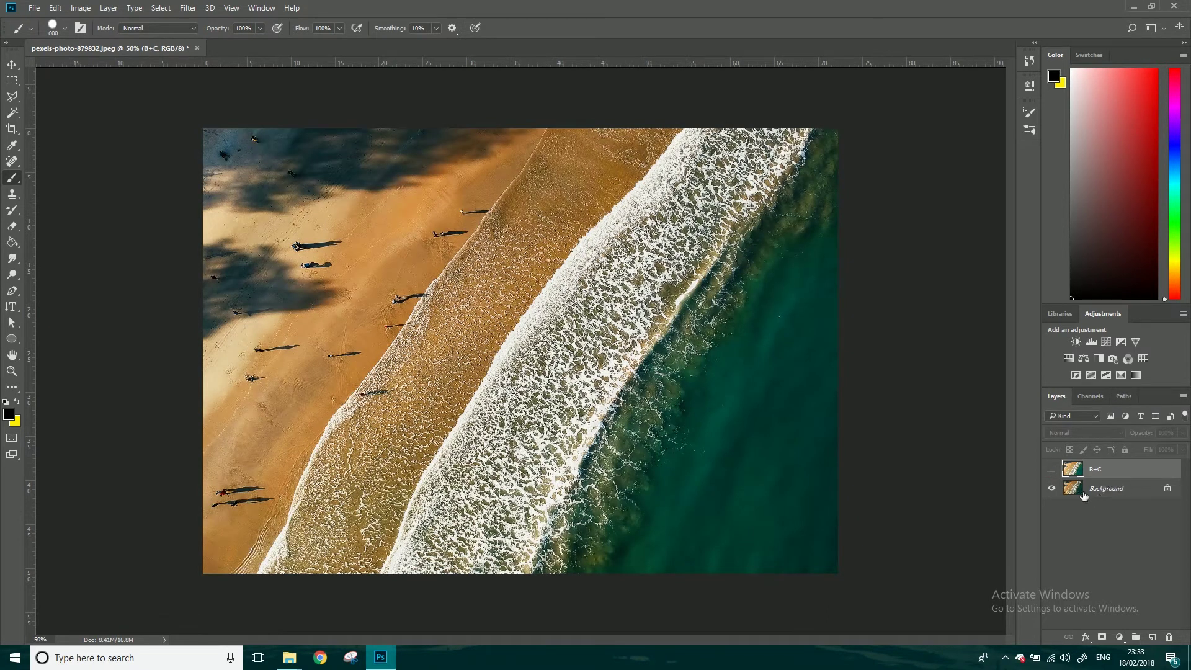
{"action": "left_click", "coordinate": [1052, 470]}
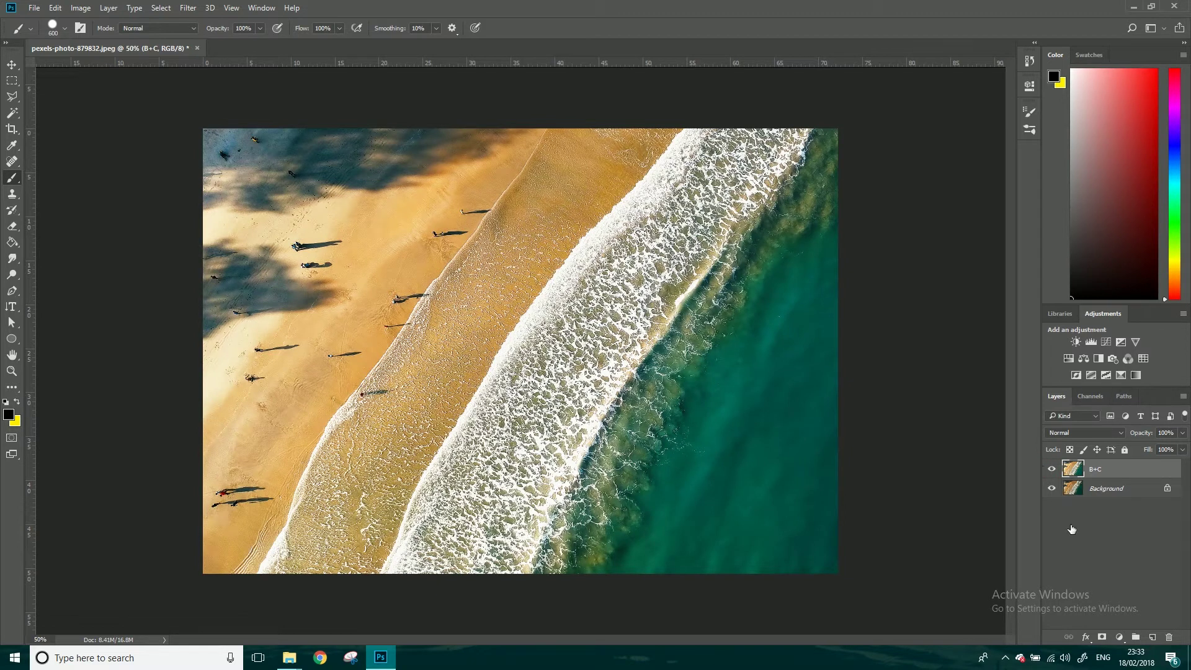
Step: Duplicate the Background layer to the top of the layer stack and rename the copy Exposure
{"action": "left_click_drag", "start_coordinate": [1107, 491], "coordinate": [1152, 637]}
{"action": "left_click_drag", "start_coordinate": [1117, 490], "coordinate": [1120, 467]}
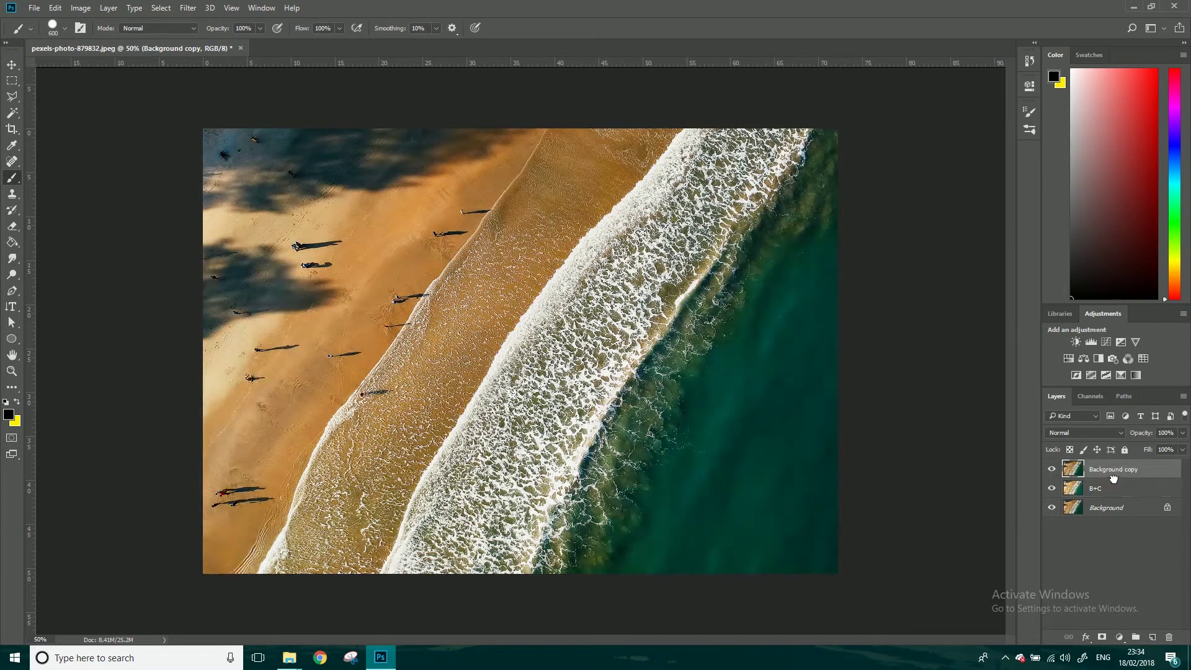
{"action": "double_click", "coordinate": [1116, 469]}
{"action": "type", "text": "Exposure"}
{"action": "left_click", "coordinate": [1082, 545]}
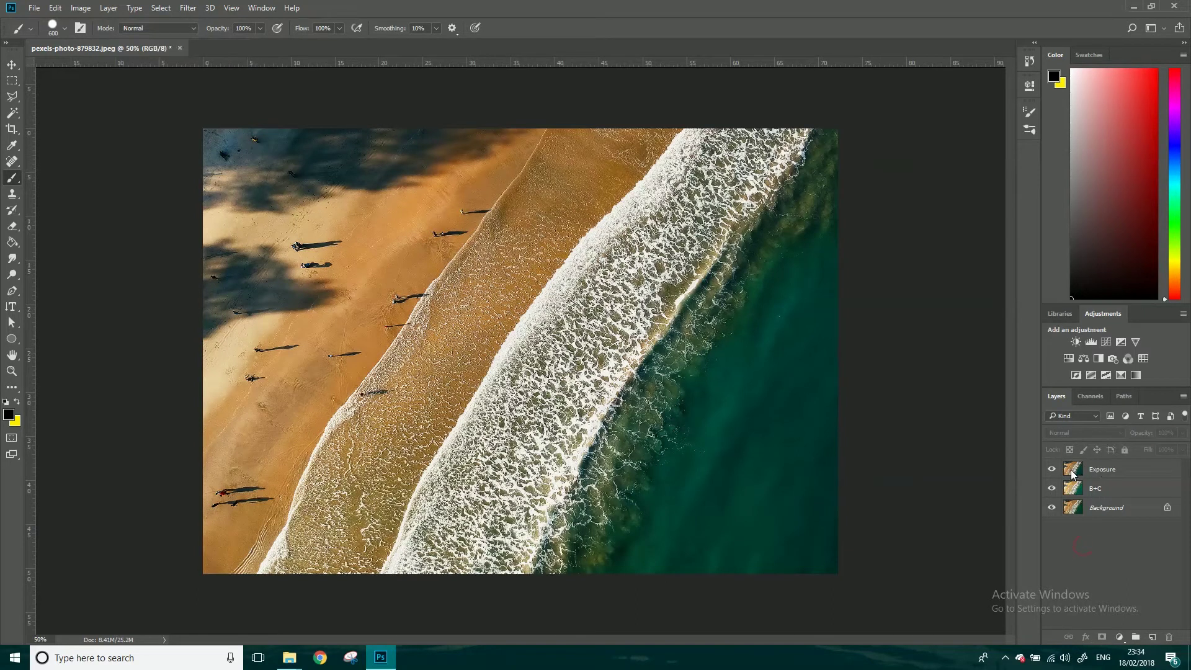
Step: Start an Exposure adjustment on the Exposure layer and set the exposure to -0.47
{"action": "left_click", "coordinate": [1073, 473]}
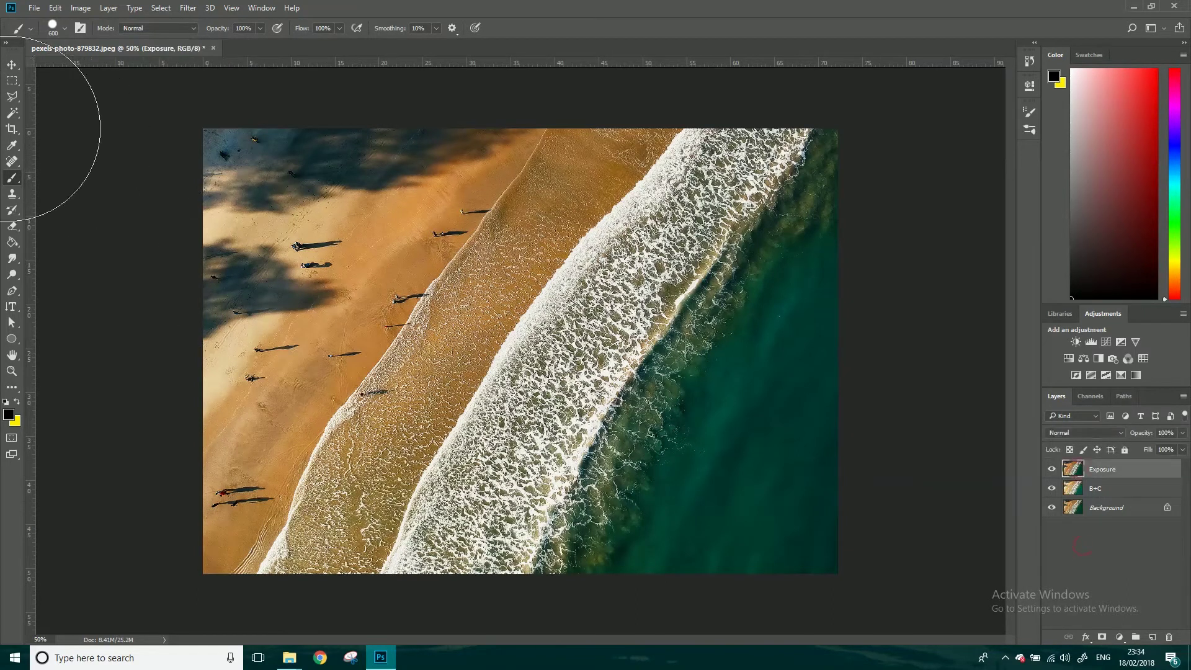
{"action": "left_click", "coordinate": [188, 8]}
{"action": "mouse_move", "coordinate": [108, 9]}
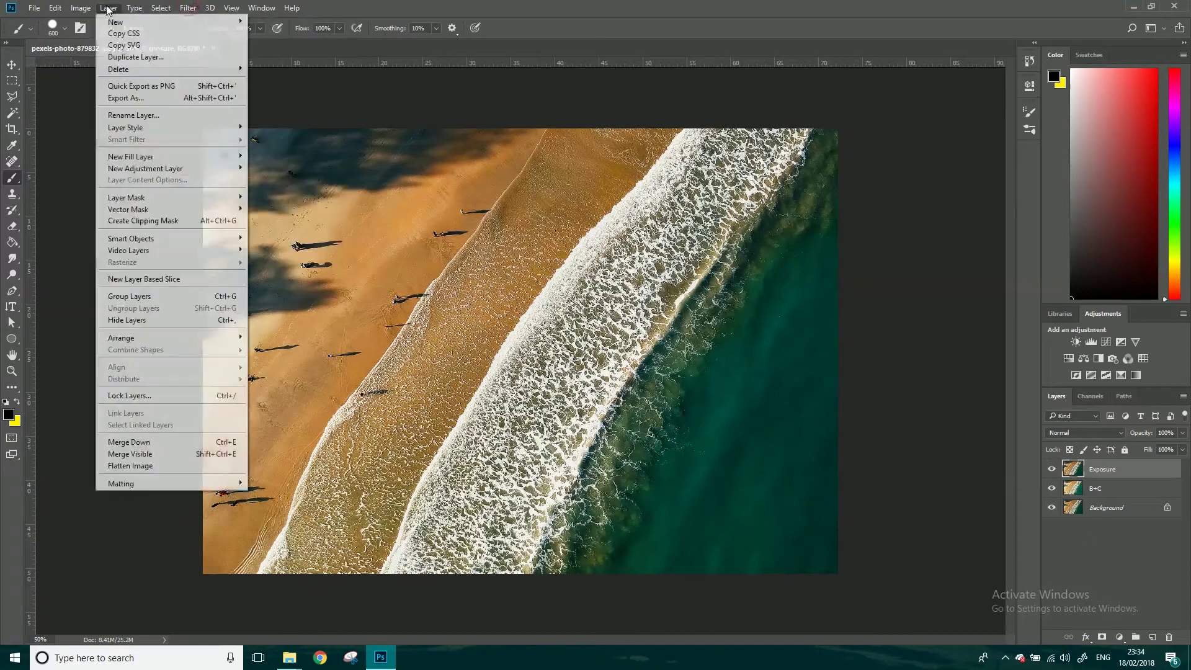
{"action": "mouse_move", "coordinate": [179, 39]}
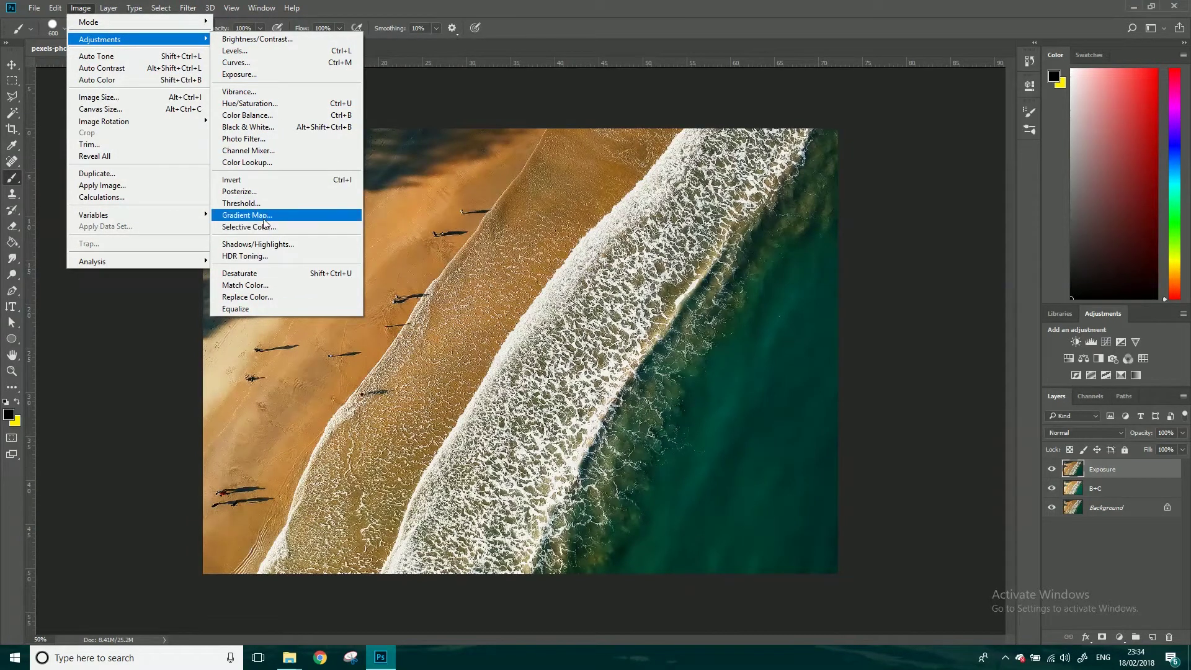
{"action": "left_click", "coordinate": [275, 74]}
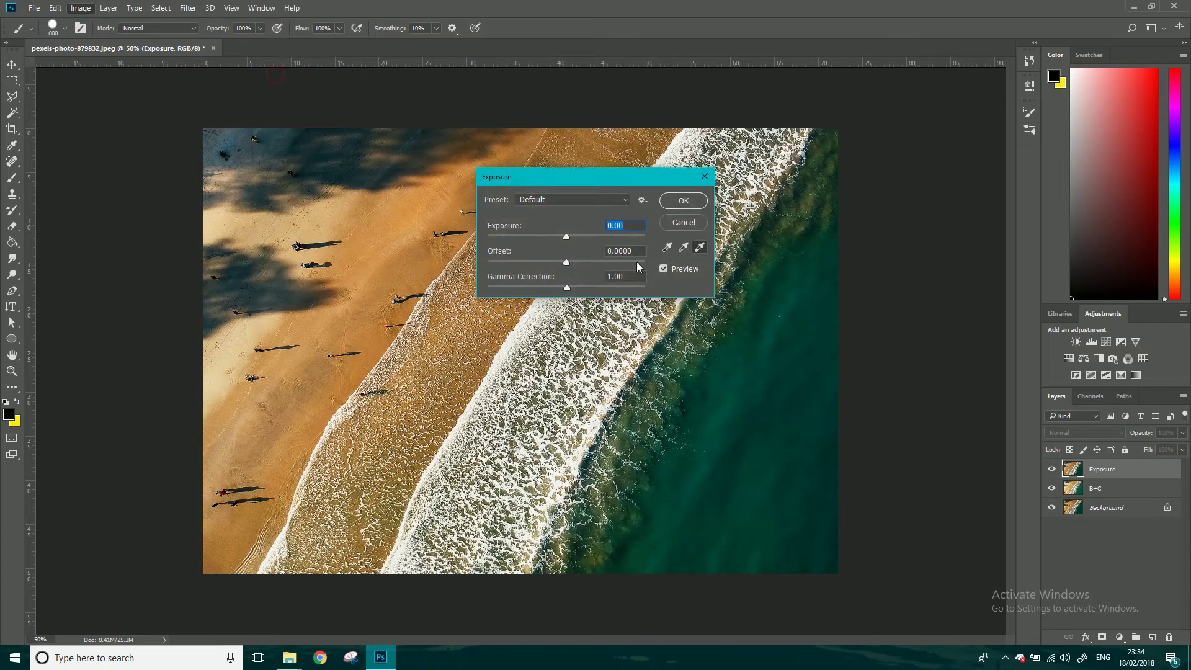
{"action": "left_click_drag", "start_coordinate": [571, 177], "coordinate": [717, 176]}
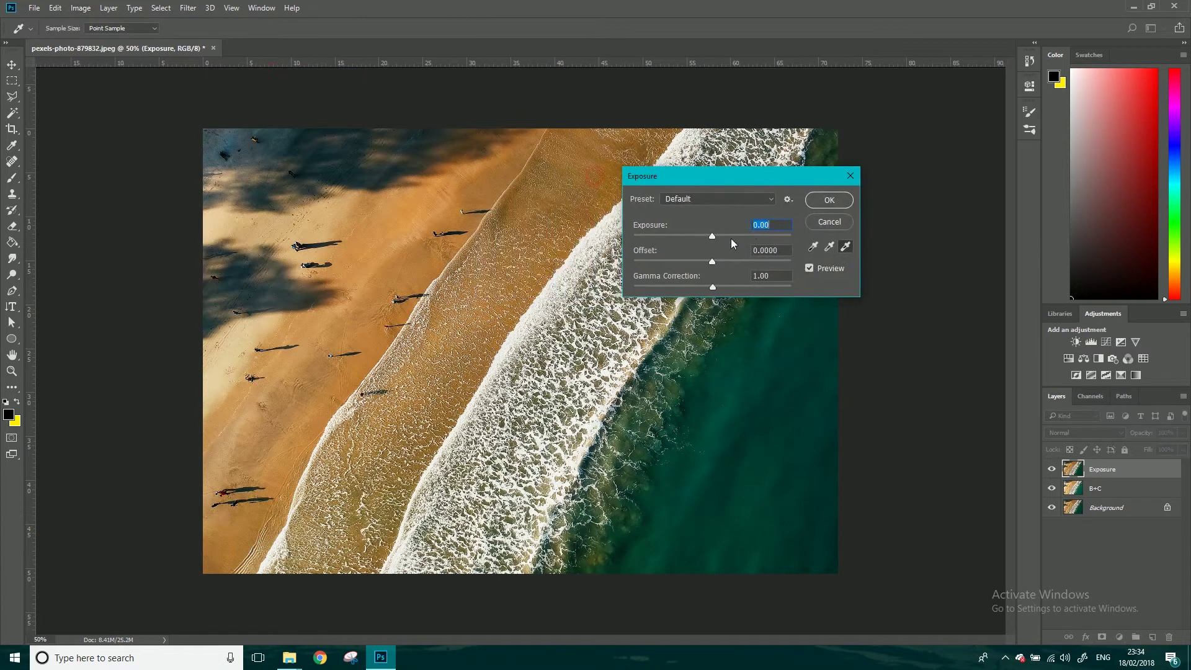
{"action": "left_click_drag", "start_coordinate": [701, 237], "coordinate": [731, 235]}
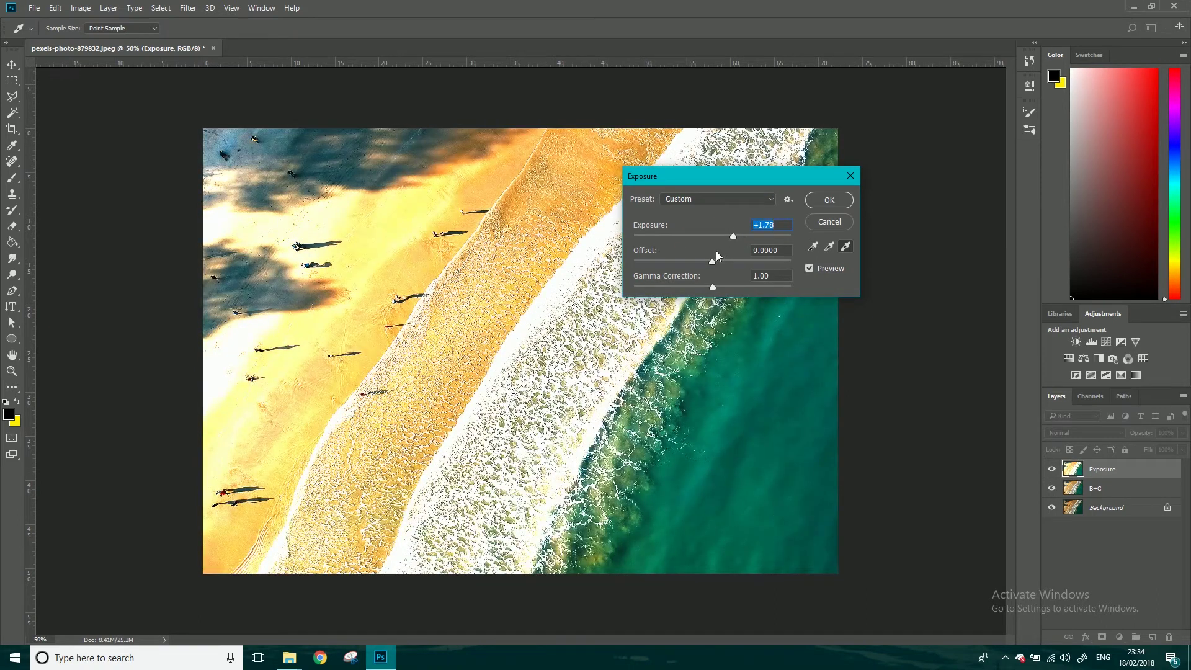
{"action": "left_click_drag", "start_coordinate": [734, 233], "coordinate": [706, 234]}
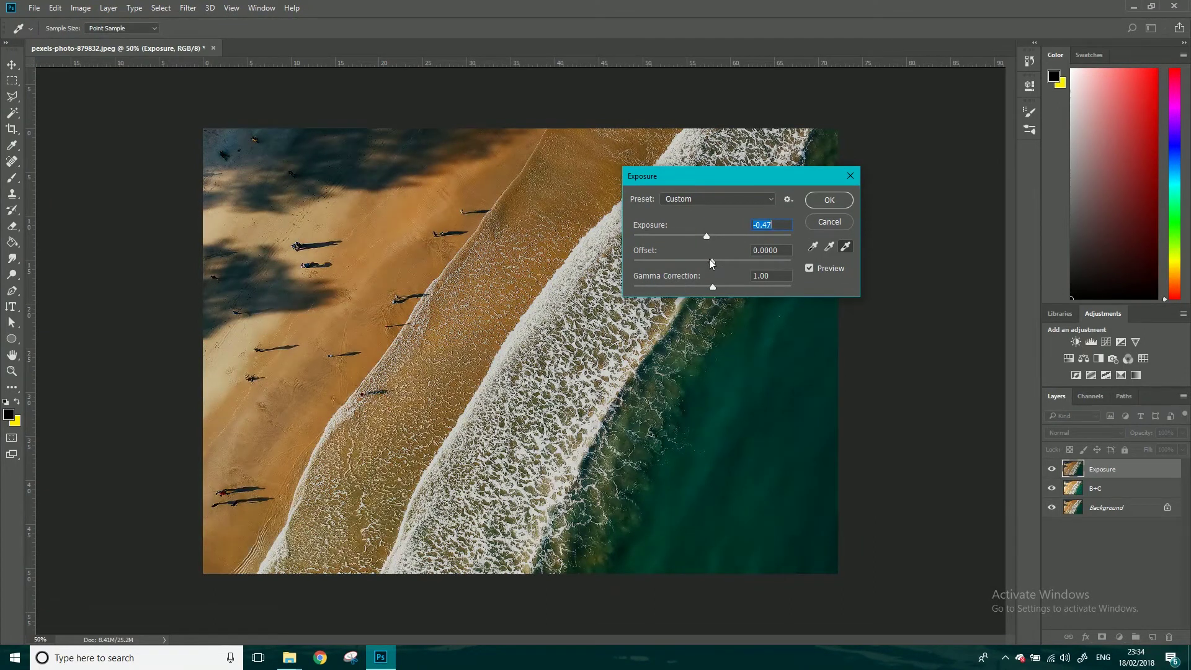
Step: Try a positive offset, reset it to 0, and set the gamma correction to 1.21
{"action": "left_click_drag", "start_coordinate": [703, 259], "coordinate": [713, 259]}
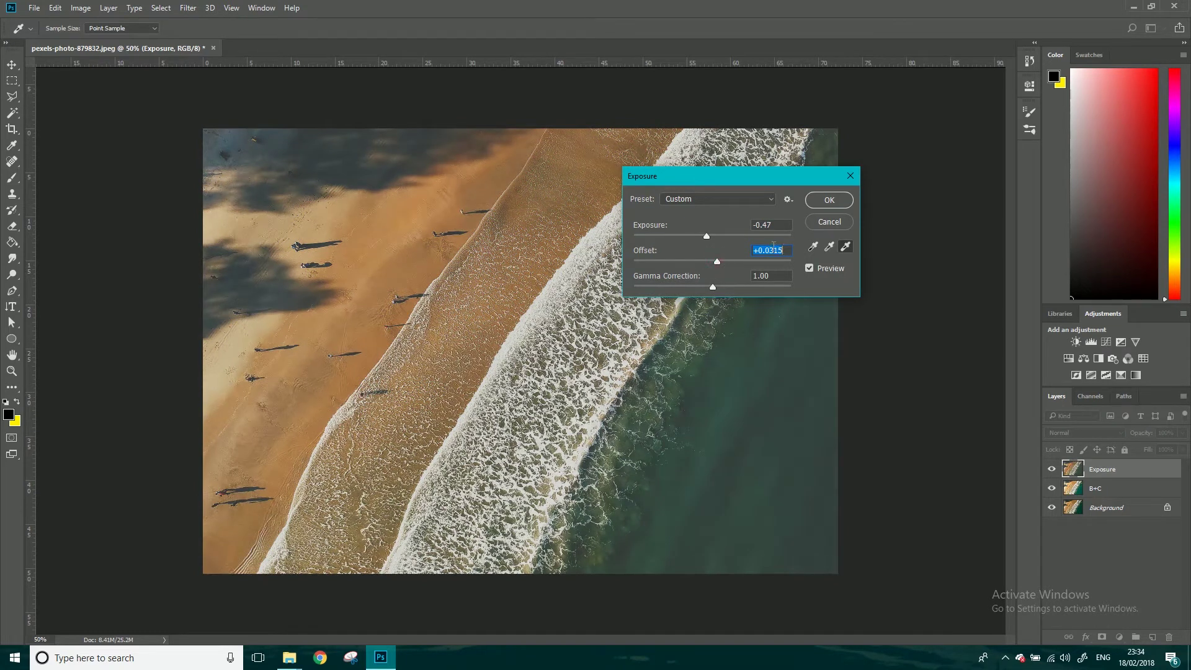
{"action": "type", "text": "0"}
{"action": "mouse_move", "coordinate": [713, 286]}
{"action": "left_mouse_down"}
{"action": "mouse_move", "coordinate": [701, 284]}
{"action": "mouse_move", "coordinate": [731, 287]}
{"action": "mouse_move", "coordinate": [702, 286]}
{"action": "left_mouse_up"}
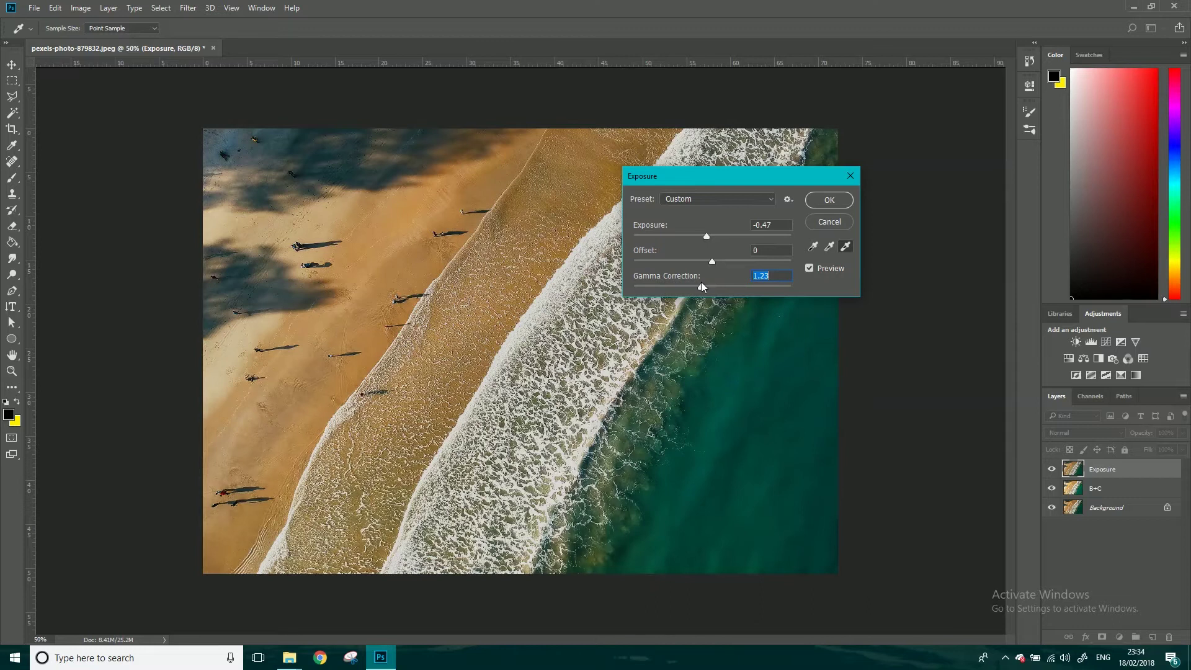
Step: Compare the photo with and without the current Exposure adjustment using the preview
{"action": "left_click", "coordinate": [810, 266]}
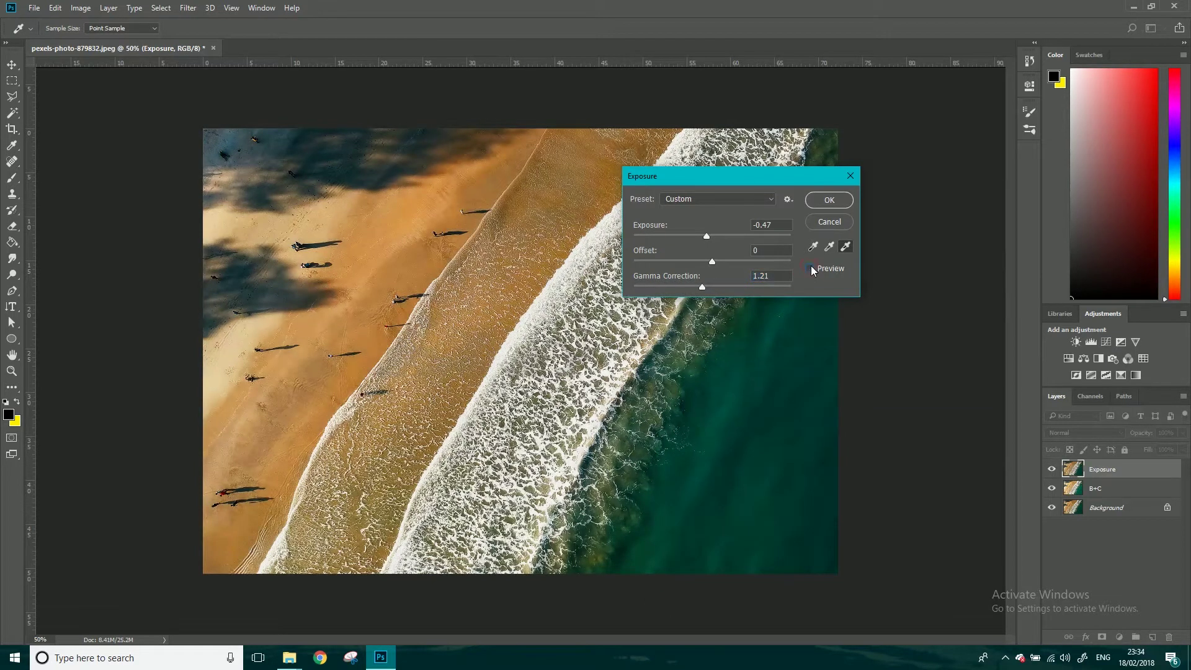
{"action": "left_click", "coordinate": [810, 265]}
{"action": "left_click", "coordinate": [810, 266]}
{"action": "left_click", "coordinate": [810, 266]}
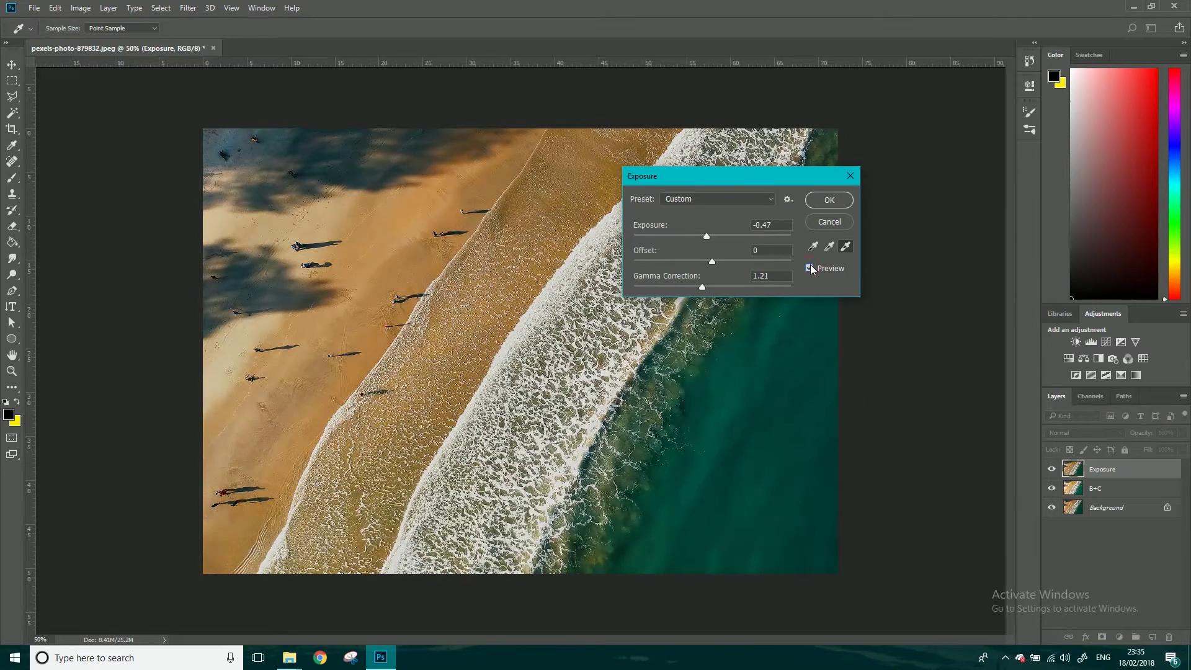
{"action": "left_click", "coordinate": [810, 264]}
{"action": "left_click", "coordinate": [810, 265]}
{"action": "left_click", "coordinate": [810, 264]}
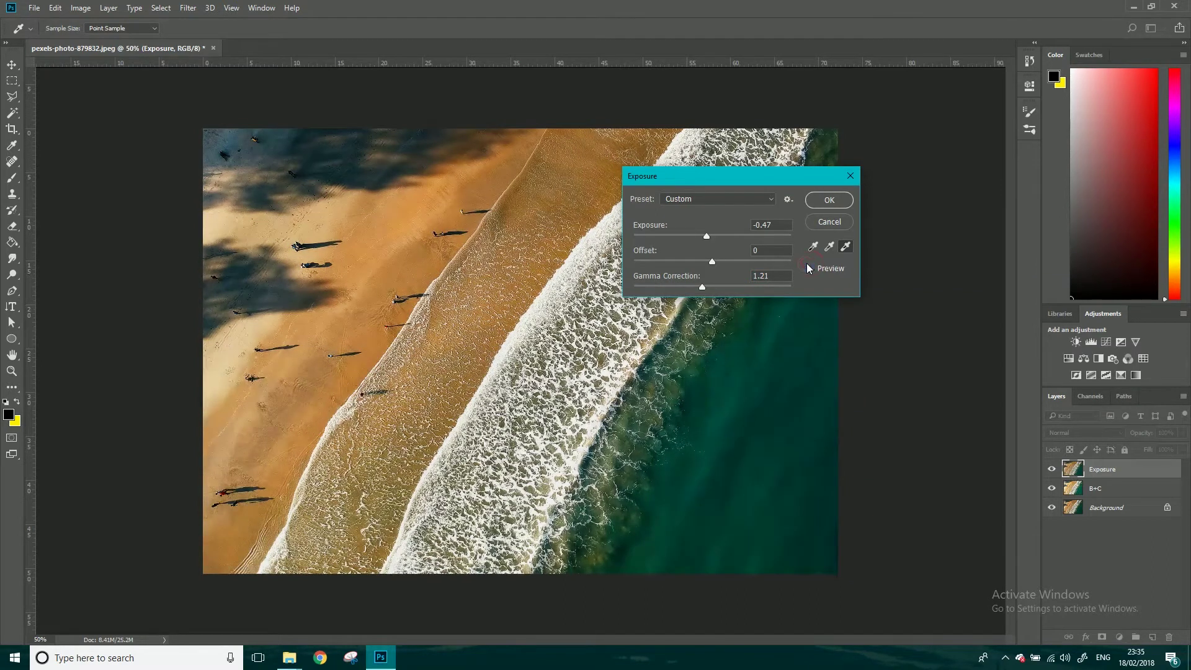
{"action": "left_click", "coordinate": [810, 268]}
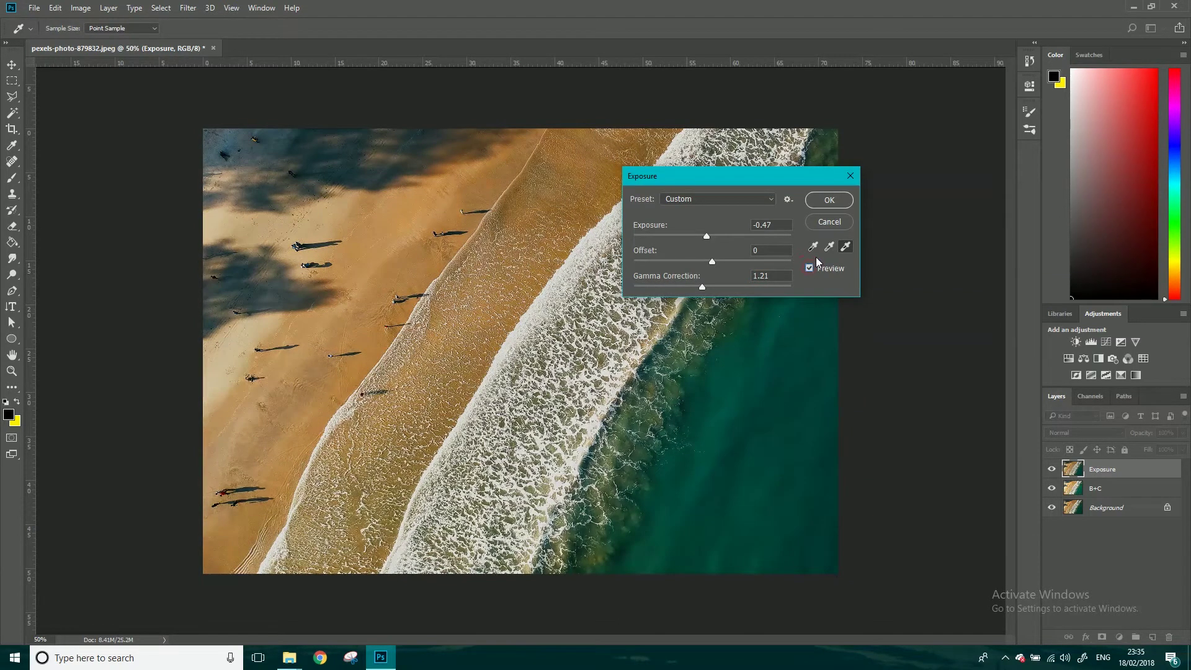
{"action": "left_click", "coordinate": [810, 268]}
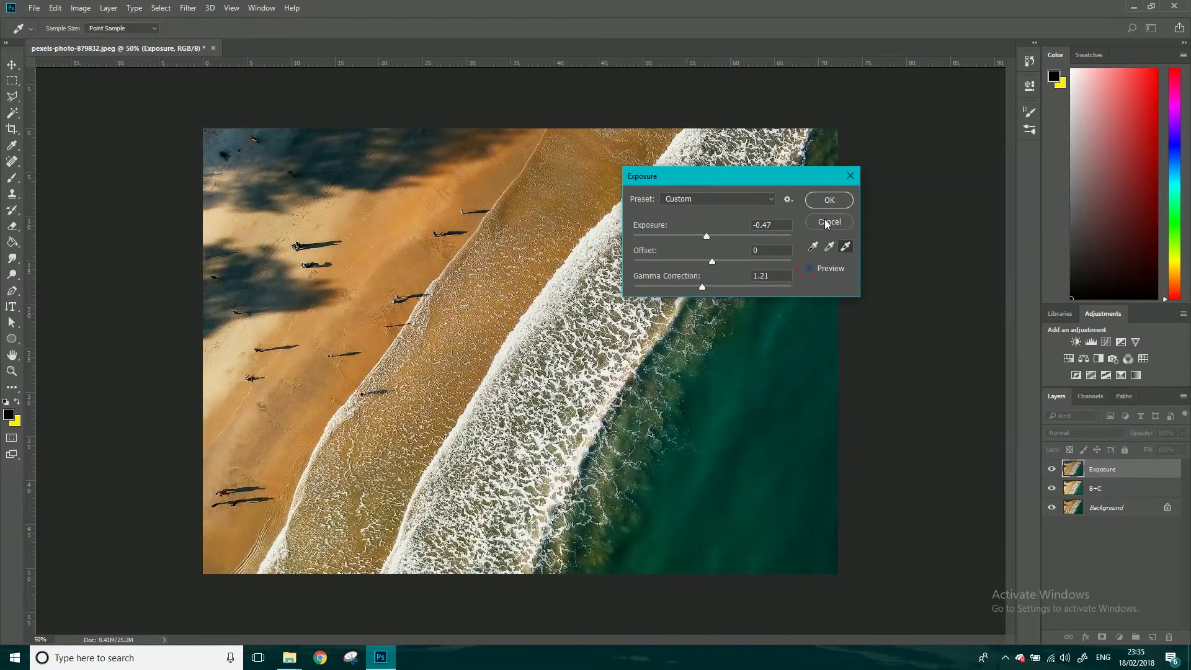
{"action": "left_click", "coordinate": [810, 268]}
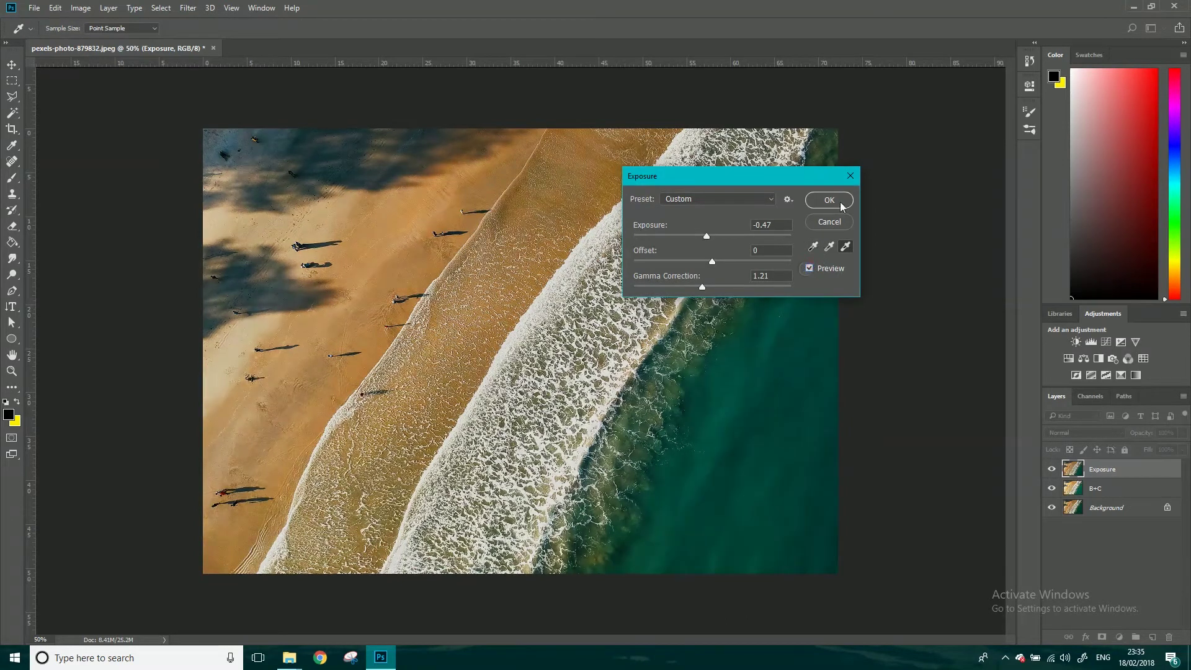
Step: Change the exposure to +0.37 and the gamma correction to 0.91, check the preview, and apply the adjustment
{"action": "left_click", "coordinate": [713, 234]}
{"action": "left_click", "coordinate": [705, 236]}
{"action": "left_click", "coordinate": [706, 237]}
{"action": "left_click", "coordinate": [715, 236]}
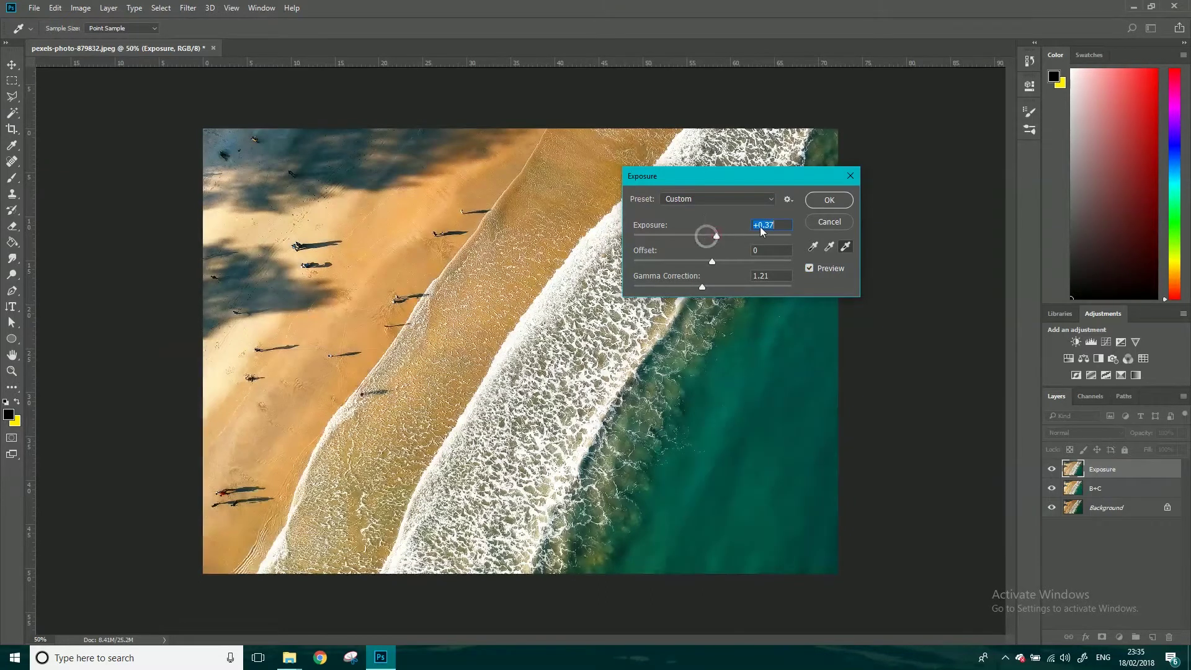
{"action": "left_click", "coordinate": [717, 287]}
{"action": "left_click", "coordinate": [809, 269]}
{"action": "left_click", "coordinate": [809, 269]}
{"action": "left_click", "coordinate": [810, 270]}
{"action": "left_click", "coordinate": [809, 269]}
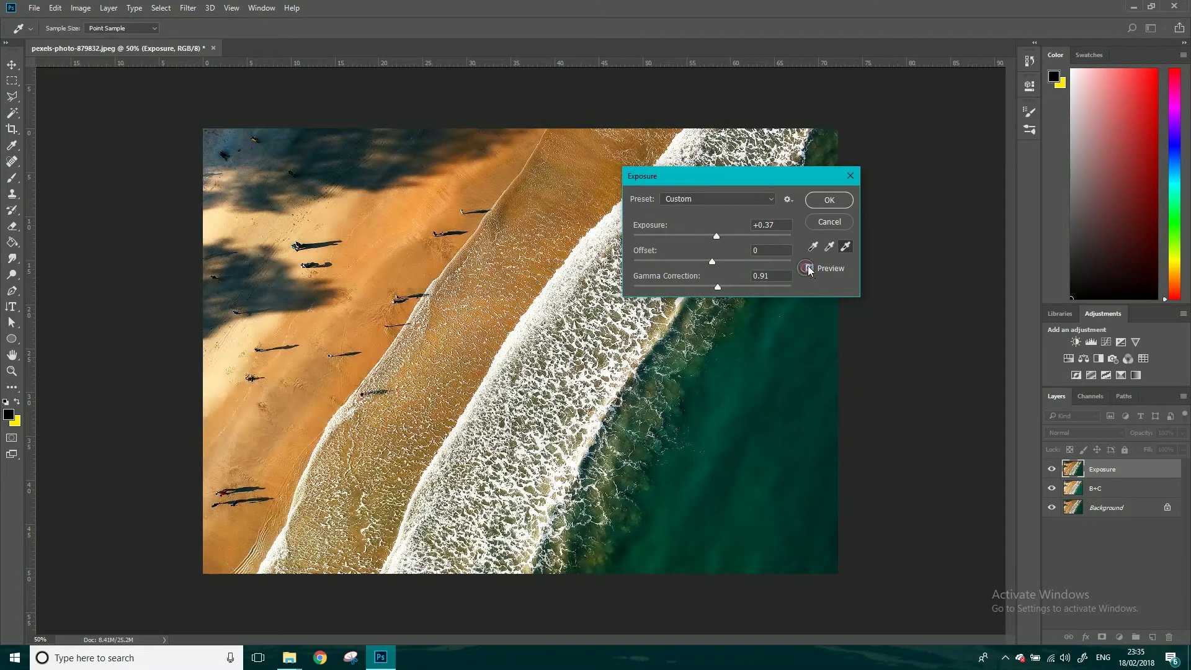
{"action": "left_click", "coordinate": [817, 199]}
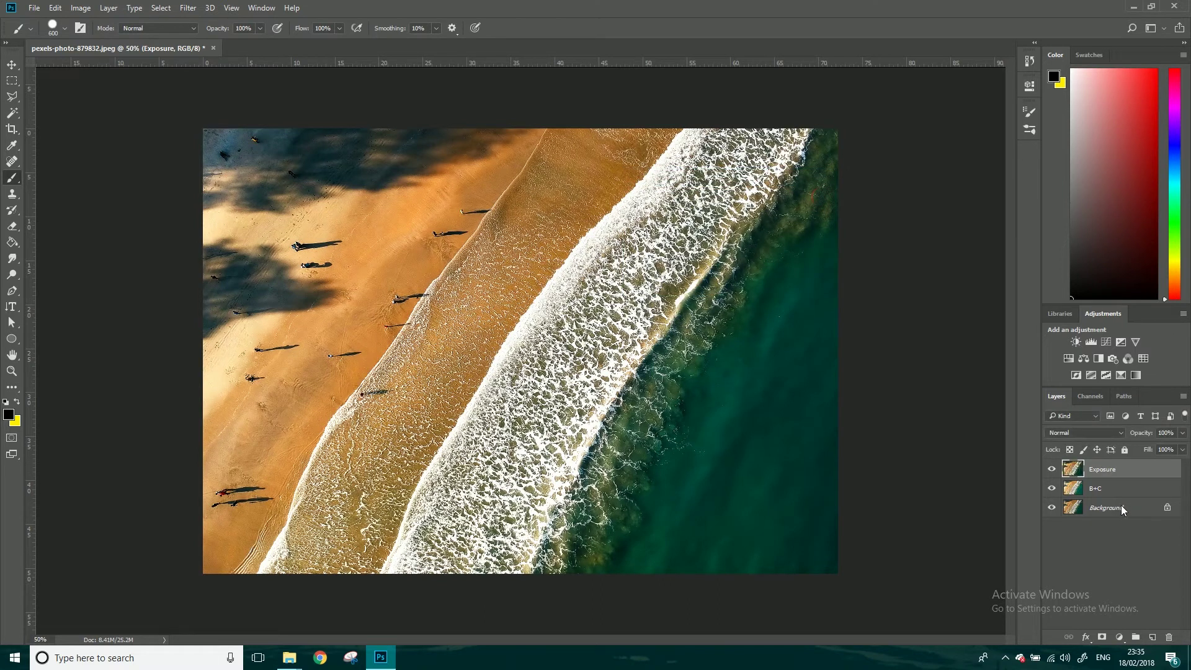
Step: Duplicate the Background layer again and place the copy above the Exposure layer
{"action": "left_click_drag", "start_coordinate": [1121, 507], "coordinate": [1152, 637]}
{"action": "left_click_drag", "start_coordinate": [1101, 507], "coordinate": [1107, 464]}
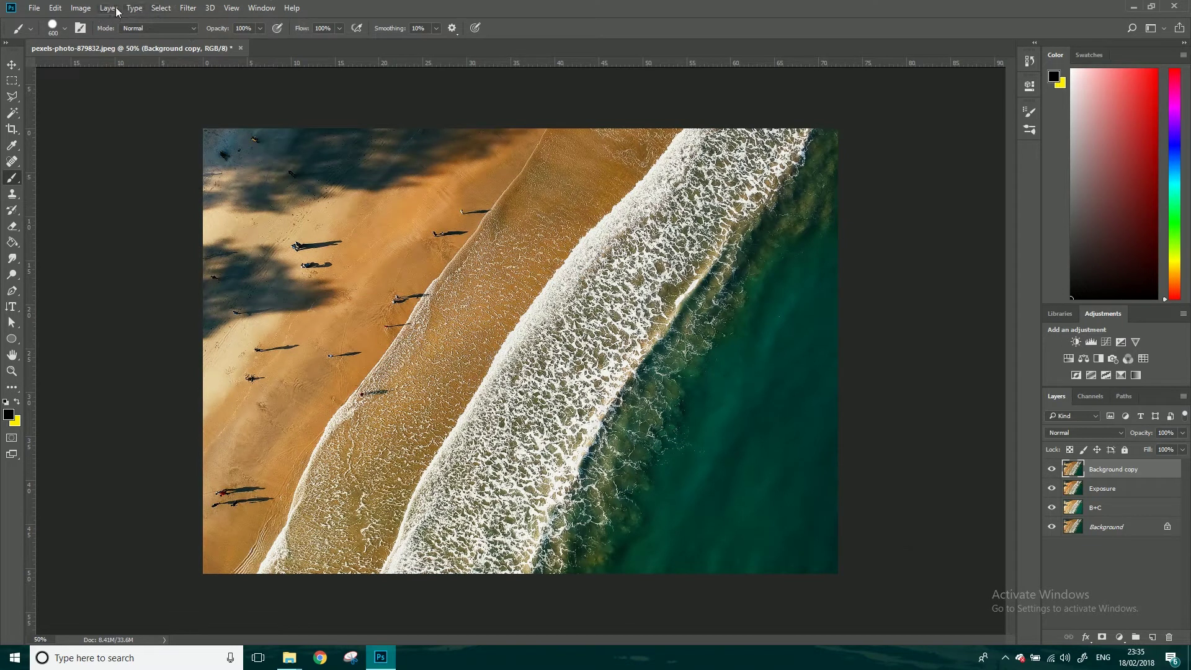
Step: Open the Hue/Saturation adjustment for the Background copy layer, try shifting the hue to -27, and reset it to 0
{"action": "left_click", "coordinate": [80, 7]}
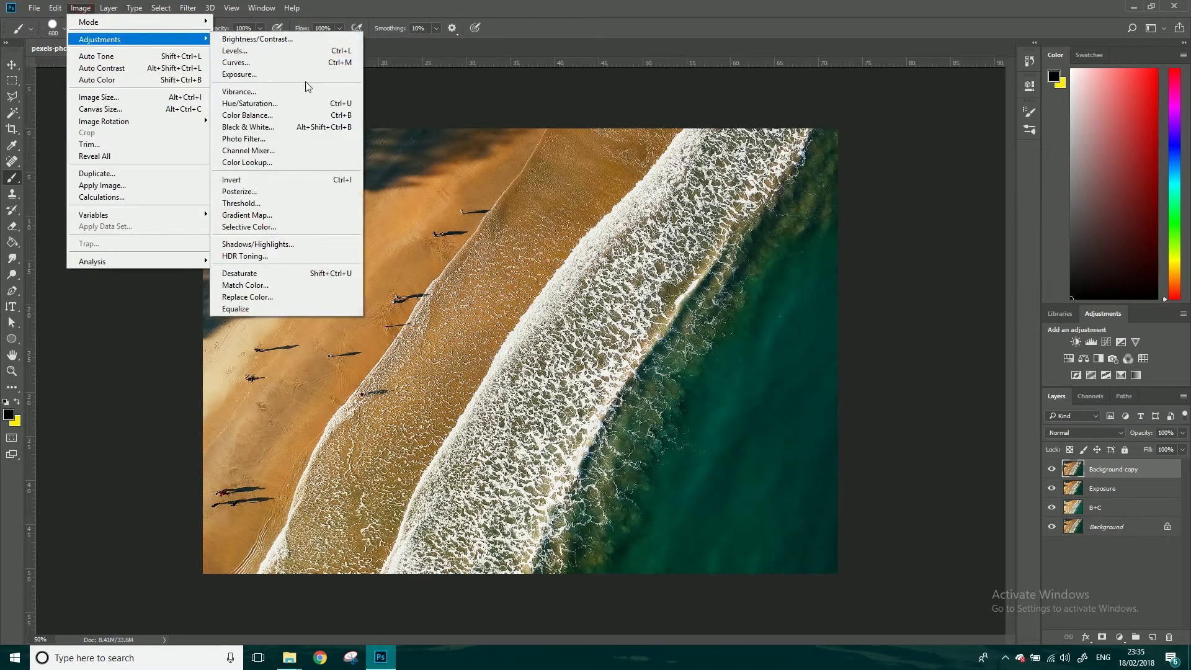
{"action": "left_click", "coordinate": [262, 103]}
{"action": "left_click_drag", "start_coordinate": [474, 80], "coordinate": [856, 215]}
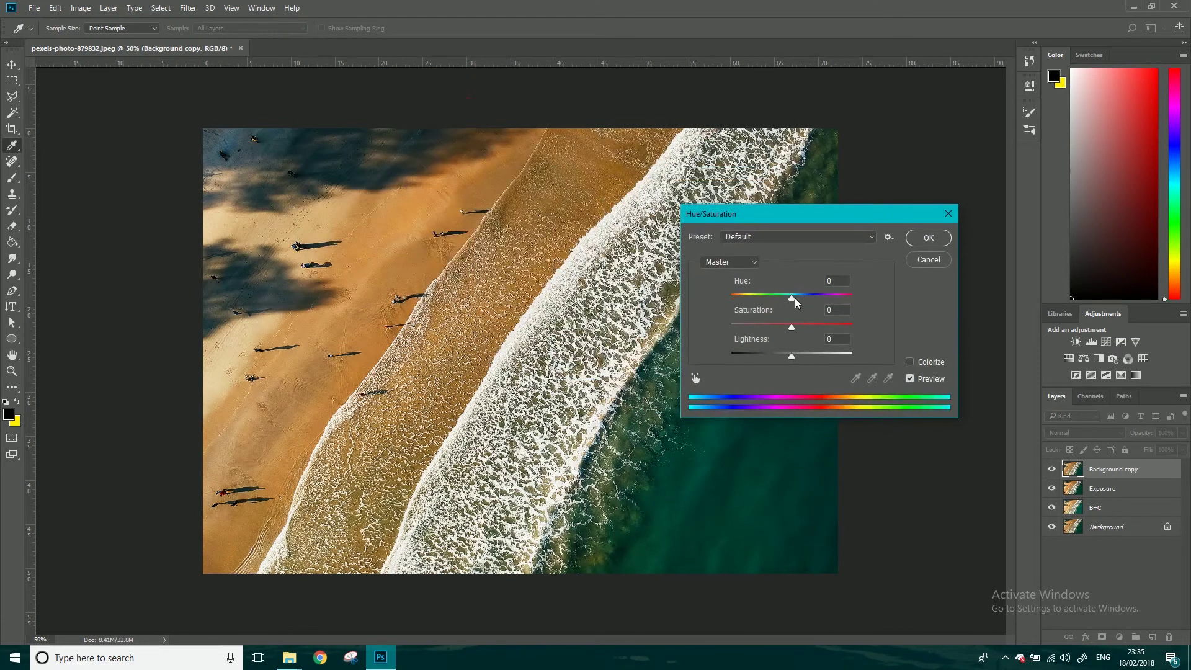
{"action": "mouse_move", "coordinate": [792, 302]}
{"action": "left_mouse_down"}
{"action": "mouse_move", "coordinate": [753, 302]}
{"action": "mouse_move", "coordinate": [823, 300]}
{"action": "mouse_move", "coordinate": [780, 302]}
{"action": "left_mouse_up"}
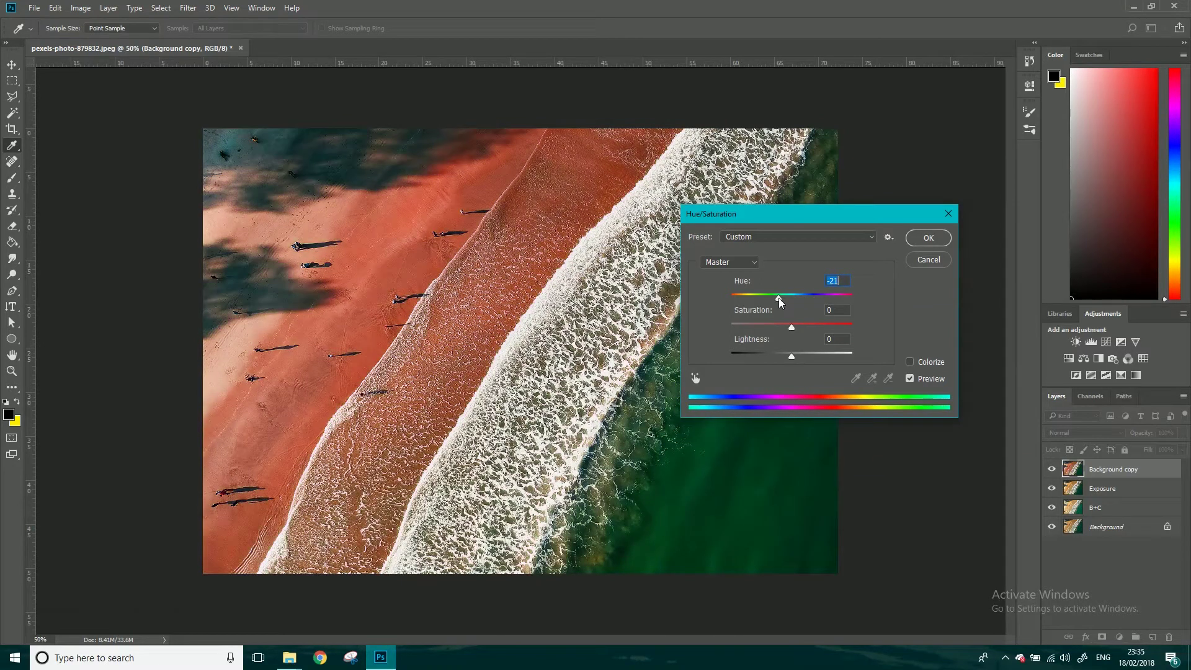
{"action": "left_click_drag", "start_coordinate": [779, 302], "coordinate": [777, 302]}
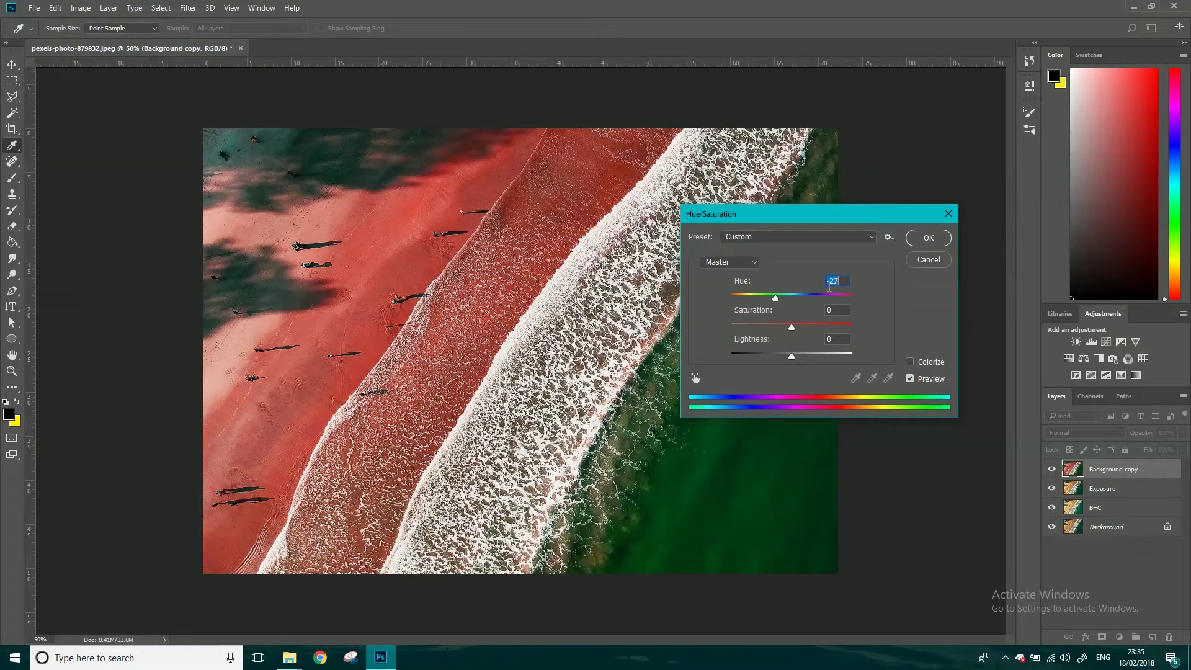
{"action": "type", "text": "0"}
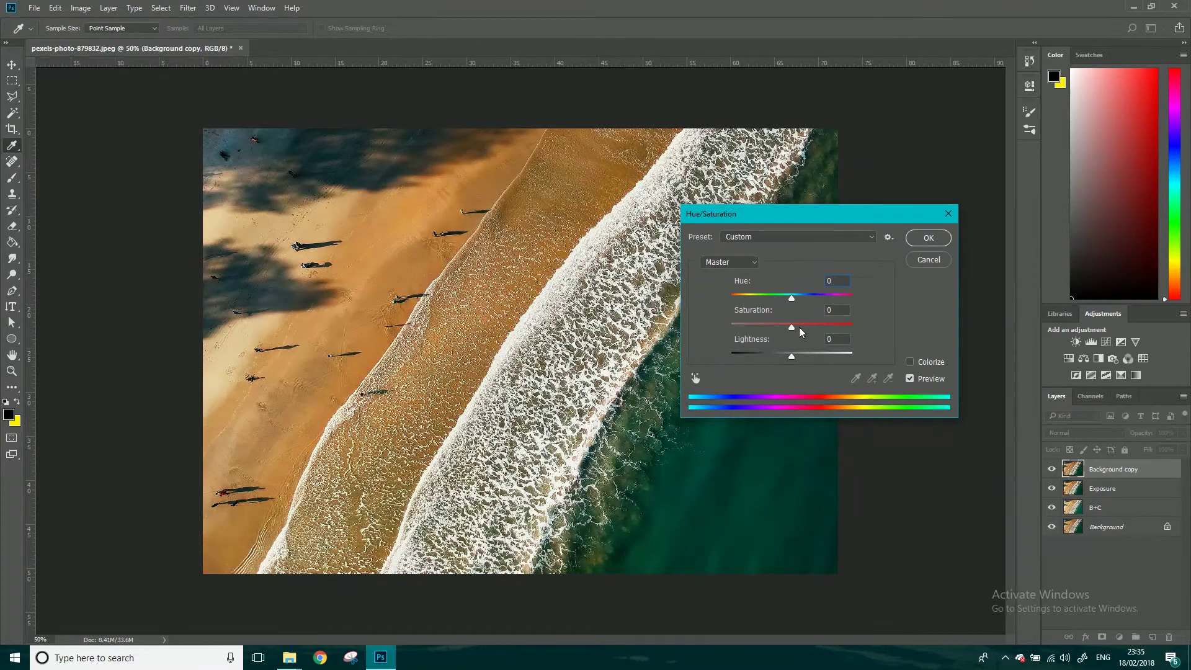
Step: Try a saturation of -52 and a lightness of -2, and reset both values to 0
{"action": "left_click_drag", "start_coordinate": [791, 331], "coordinate": [760, 328]}
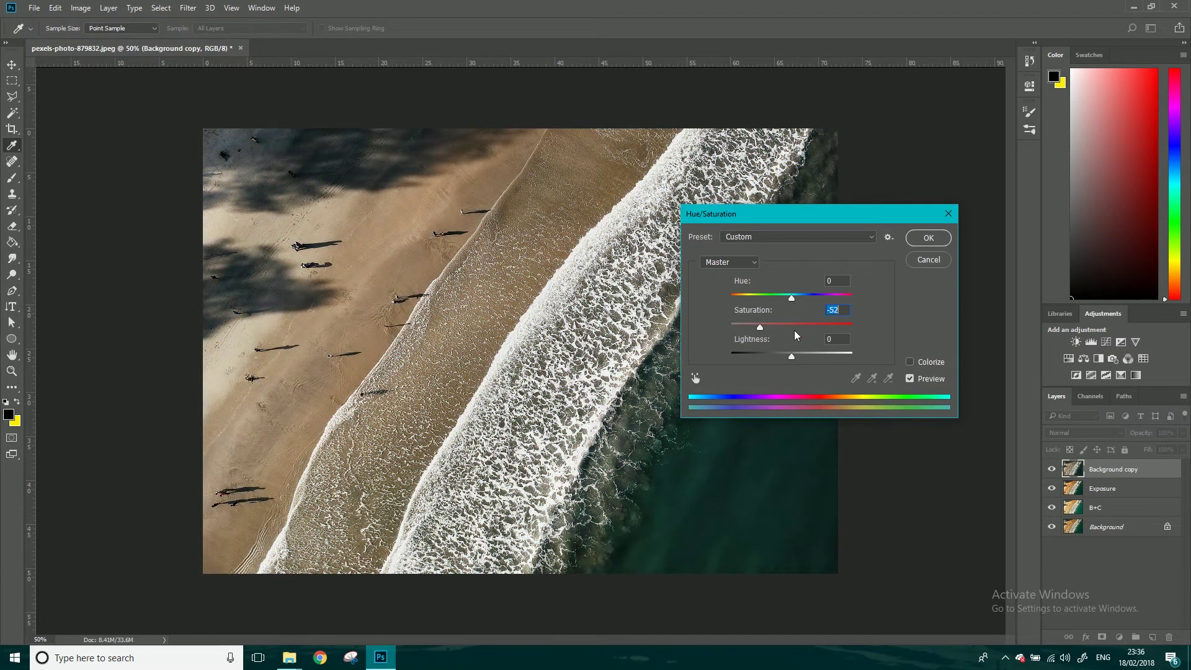
{"action": "mouse_move", "coordinate": [791, 354]}
{"action": "left_mouse_down"}
{"action": "mouse_move", "coordinate": [819, 352]}
{"action": "mouse_move", "coordinate": [765, 352]}
{"action": "mouse_move", "coordinate": [791, 351]}
{"action": "left_mouse_up"}
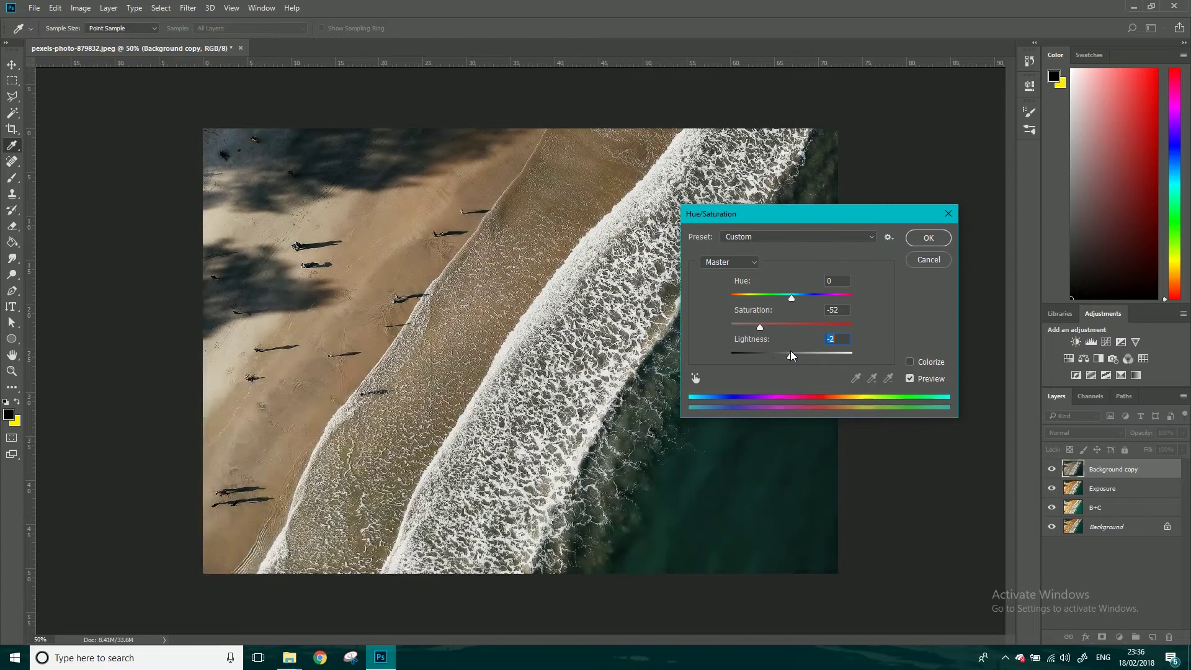
{"action": "type", "text": "0"}
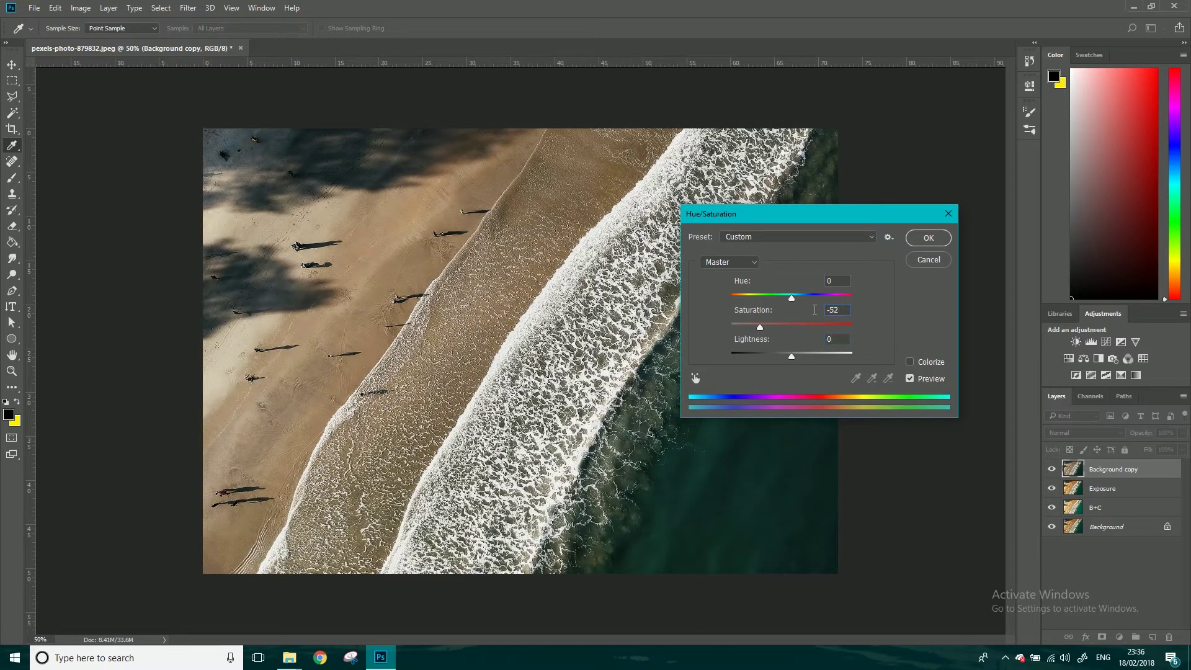
{"action": "type", "text": "0"}
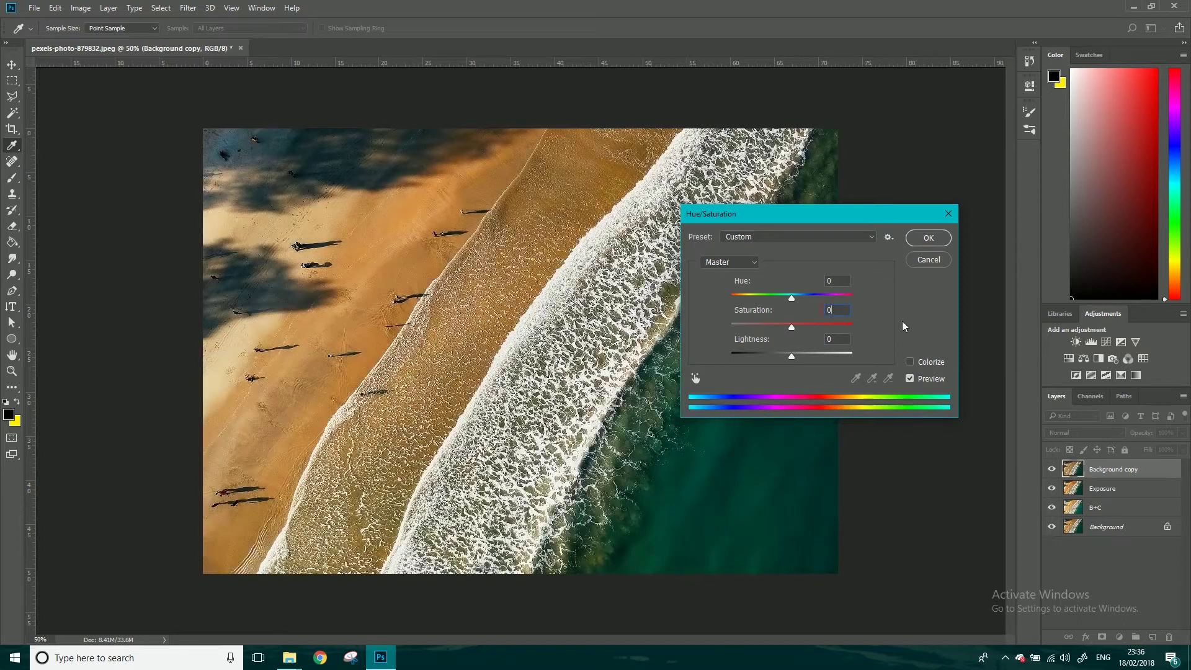
Step: Colorize the photo with a hue of 46, a saturation of 32 and a lightness of +3
{"action": "left_click", "coordinate": [910, 362]}
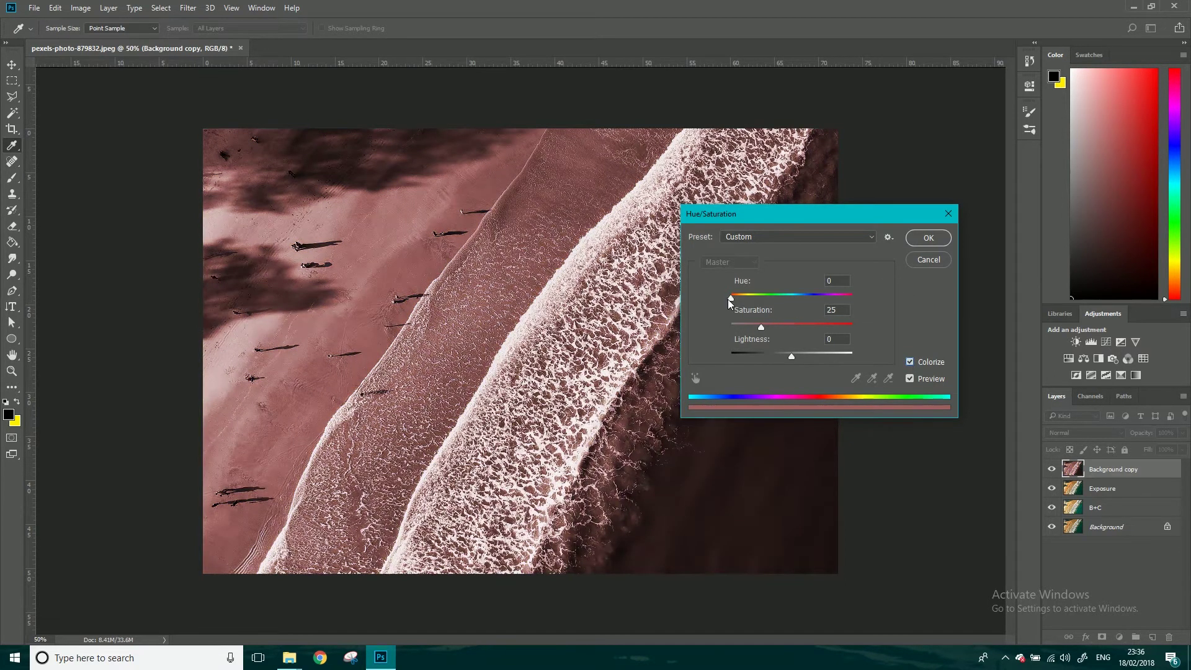
{"action": "left_click_drag", "start_coordinate": [730, 298], "coordinate": [771, 331]}
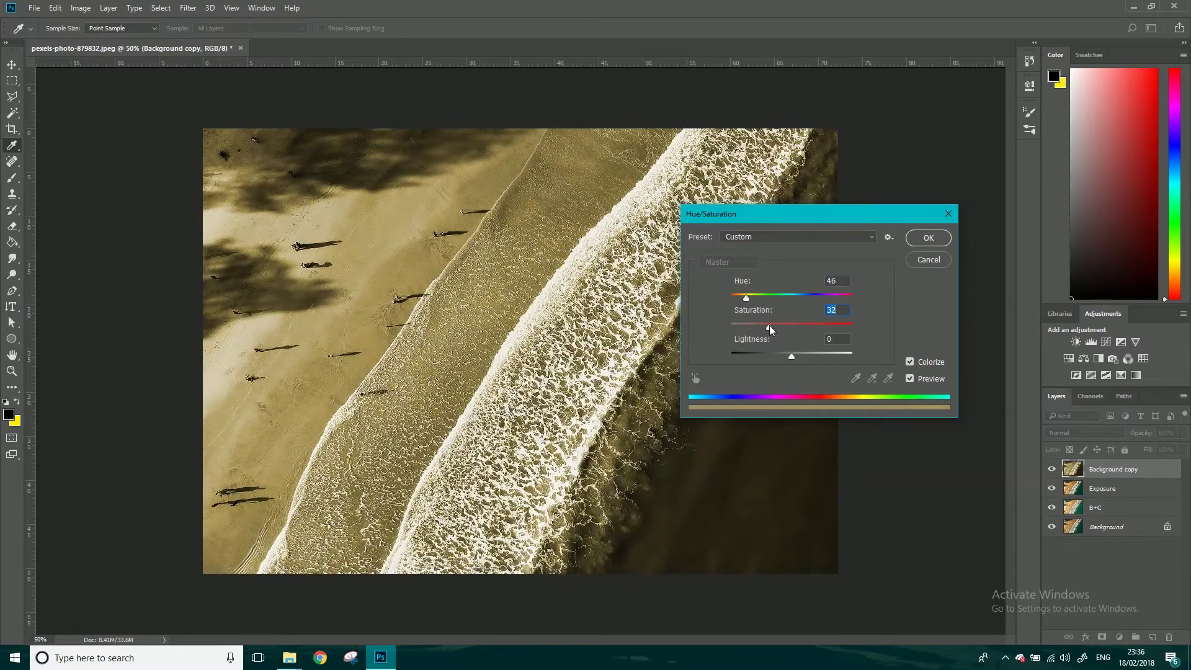
{"action": "left_click", "coordinate": [792, 356]}
{"action": "mouse_move", "coordinate": [792, 356]}
{"action": "left_mouse_down"}
{"action": "mouse_move", "coordinate": [809, 359]}
{"action": "mouse_move", "coordinate": [794, 357]}
{"action": "left_mouse_up"}
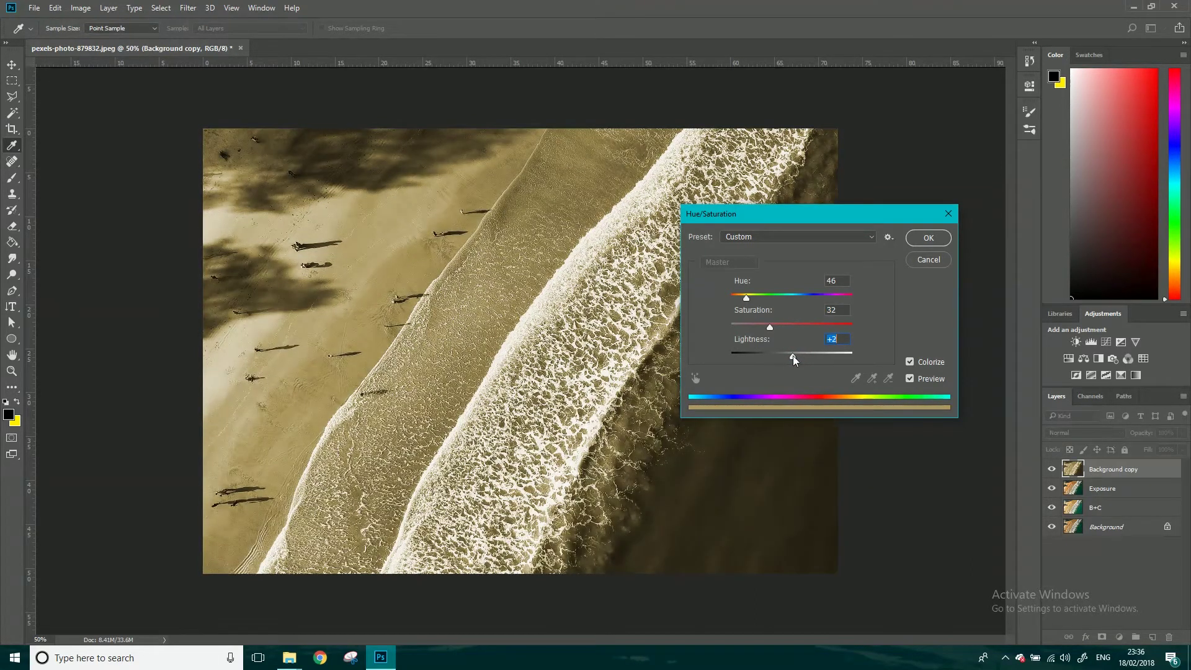
Step: Compare the colorized photo with the original in the preview and apply the Hue/Saturation adjustment
{"action": "left_click", "coordinate": [910, 378]}
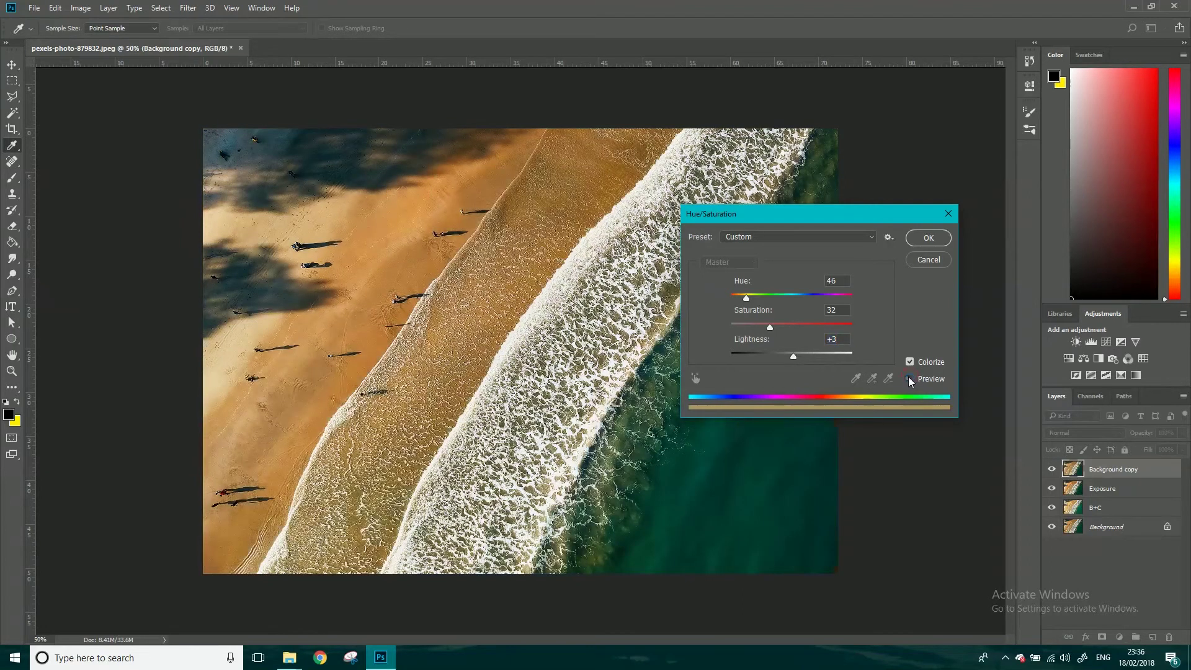
{"action": "left_click", "coordinate": [910, 379]}
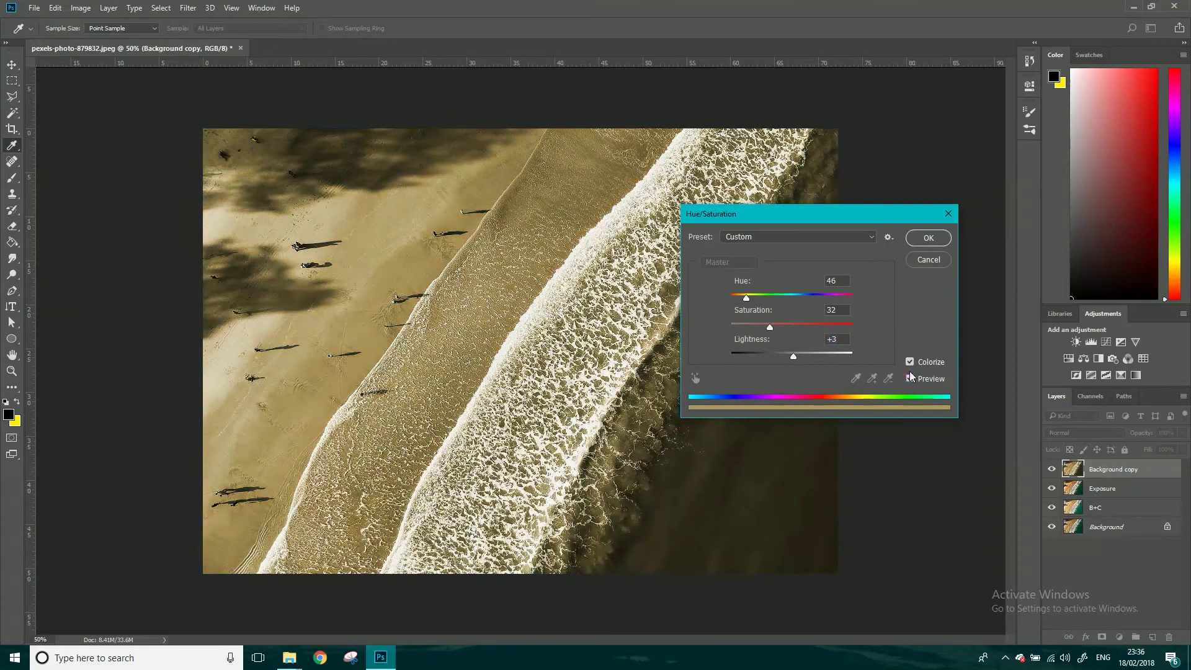
{"action": "left_click", "coordinate": [926, 239]}
{"action": "key", "text": "b"}
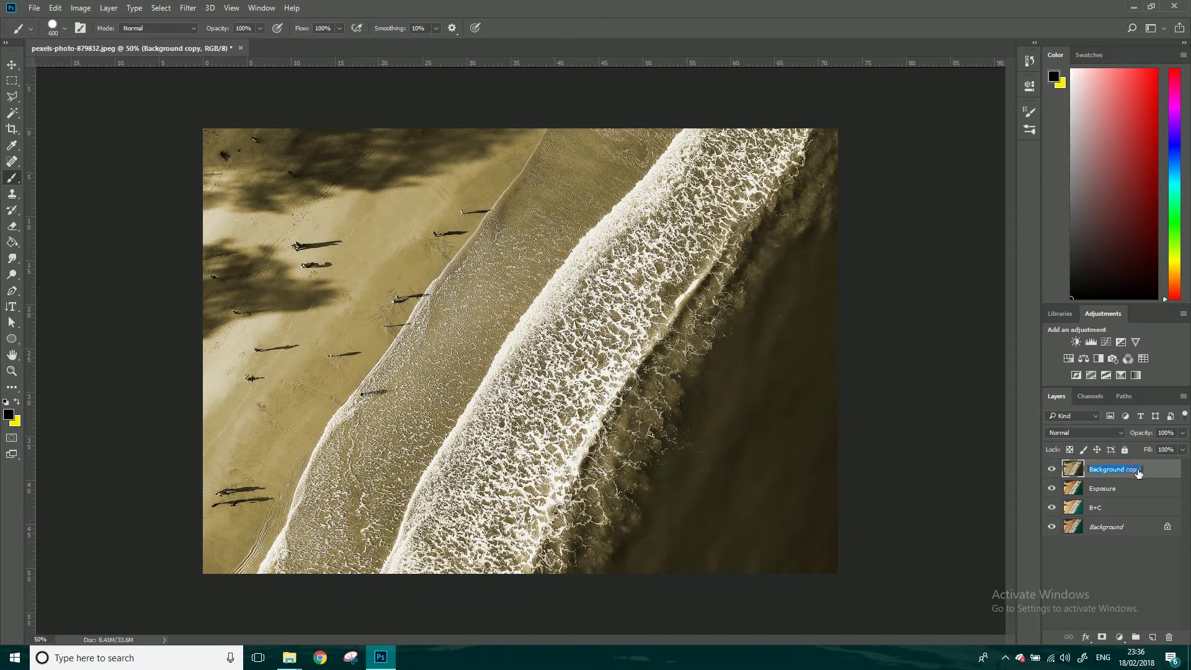
Step: Rename the colorized layer HUE AND SAT1 and place another copy of the Background layer above it
{"action": "type", "text": "HUE AND SAT1"}
{"action": "left_click", "coordinate": [1091, 569]}
{"action": "left_click_drag", "start_coordinate": [1122, 531], "coordinate": [1111, 464]}
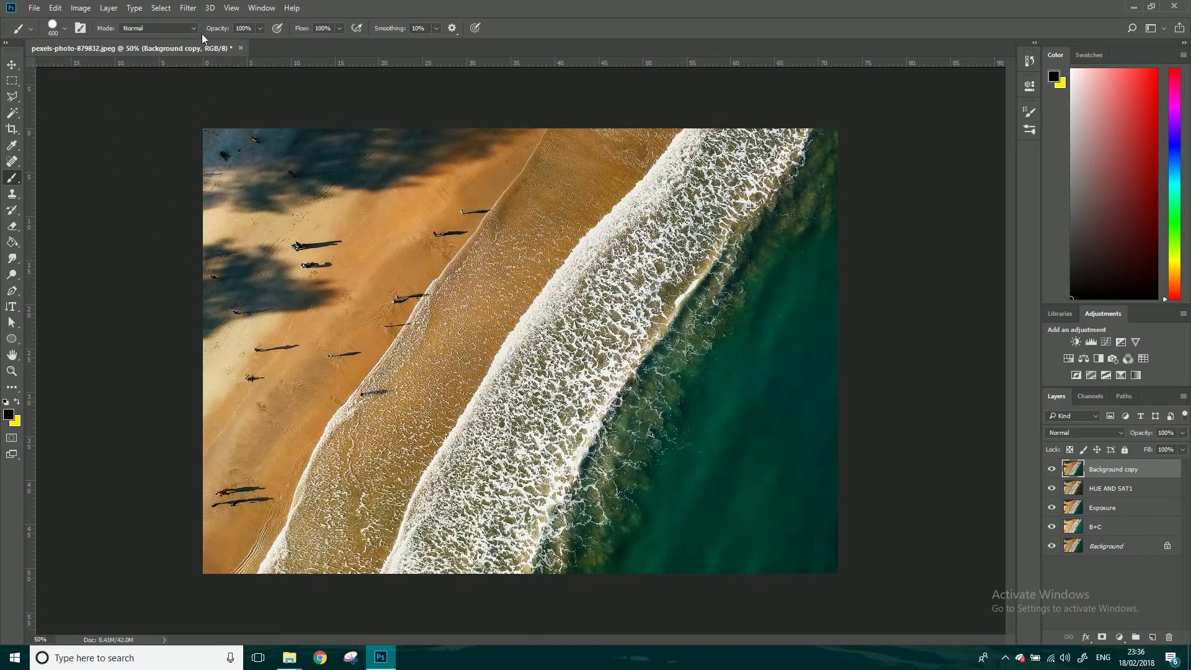
Step: Open Hue/Saturation for the new Background copy and set the Master saturation to +24 and lightness to +8
{"action": "left_click", "coordinate": [108, 8]}
{"action": "mouse_move", "coordinate": [80, 8]}
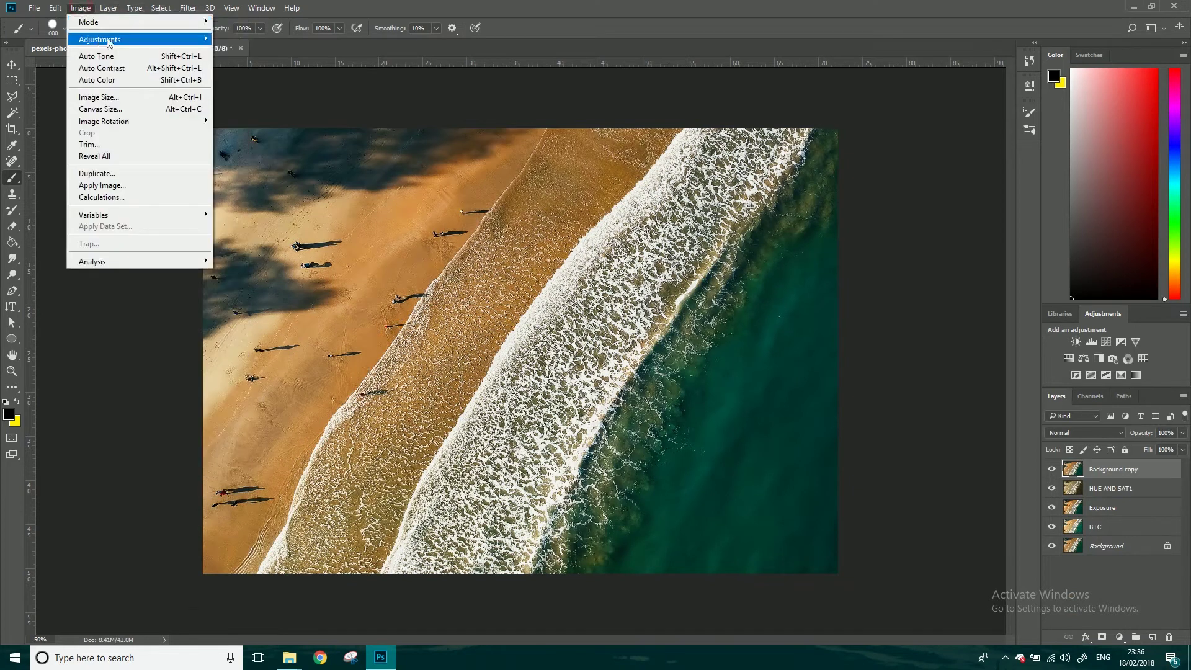
{"action": "mouse_move", "coordinate": [109, 39]}
{"action": "left_click", "coordinate": [273, 104]}
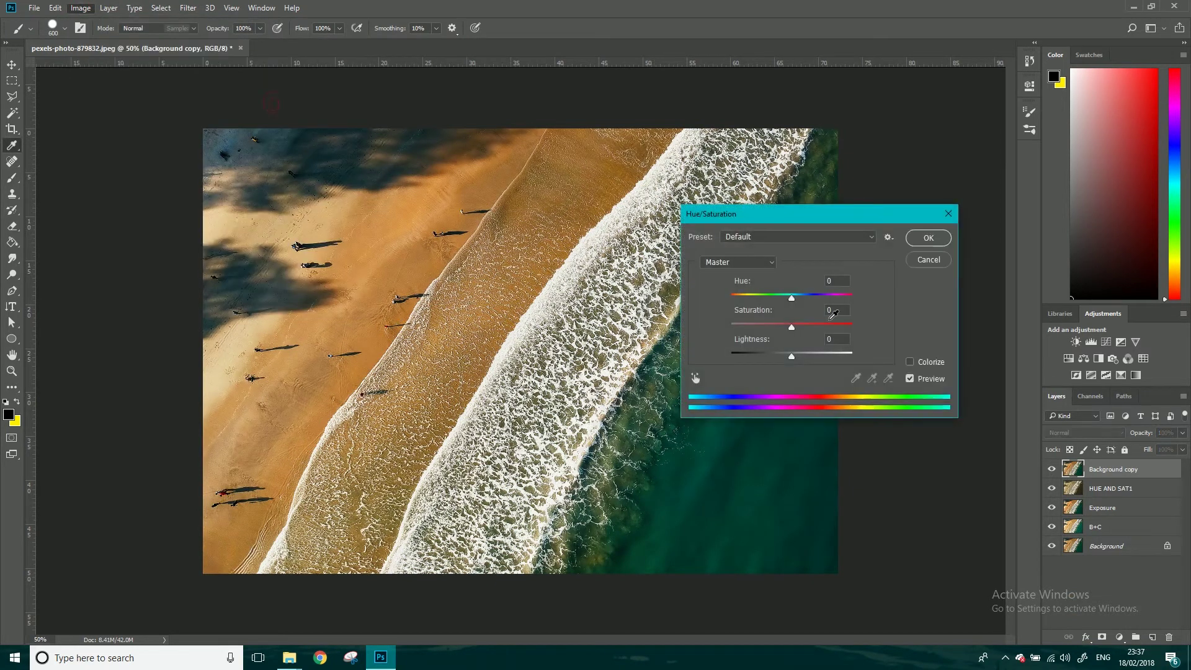
{"action": "mouse_move", "coordinate": [791, 328]}
{"action": "left_mouse_down"}
{"action": "mouse_move", "coordinate": [820, 330]}
{"action": "mouse_move", "coordinate": [806, 330]}
{"action": "left_mouse_up"}
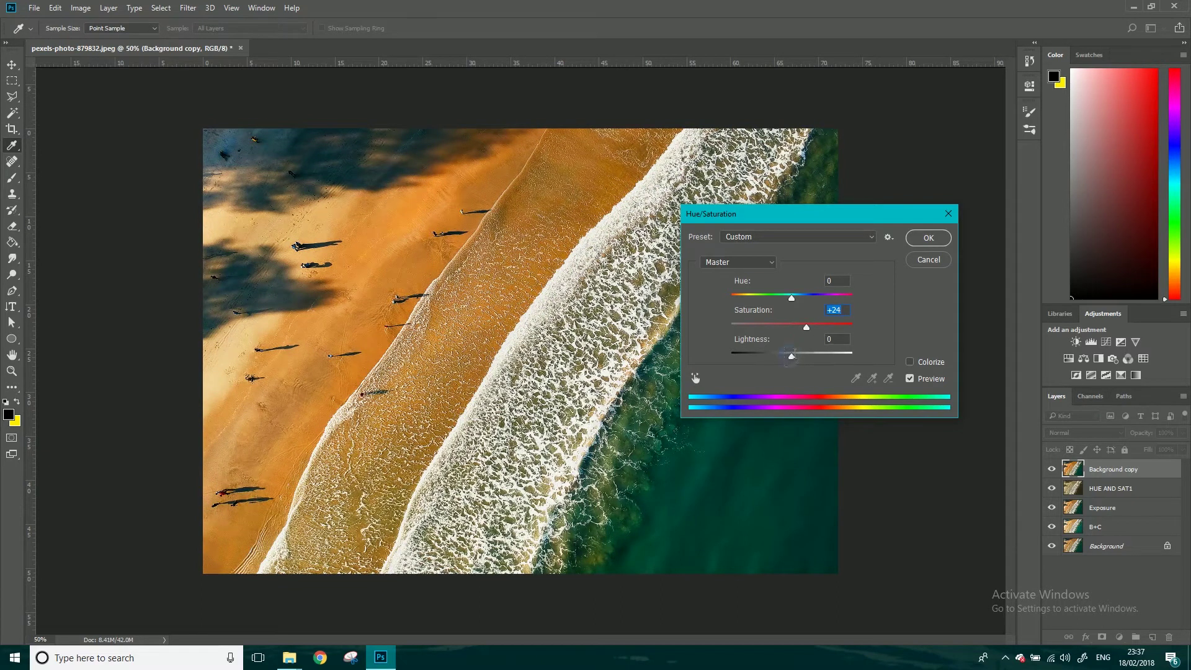
{"action": "mouse_move", "coordinate": [796, 357]}
{"action": "left_mouse_down"}
{"action": "mouse_move", "coordinate": [809, 355]}
{"action": "mouse_move", "coordinate": [797, 357]}
{"action": "left_mouse_up"}
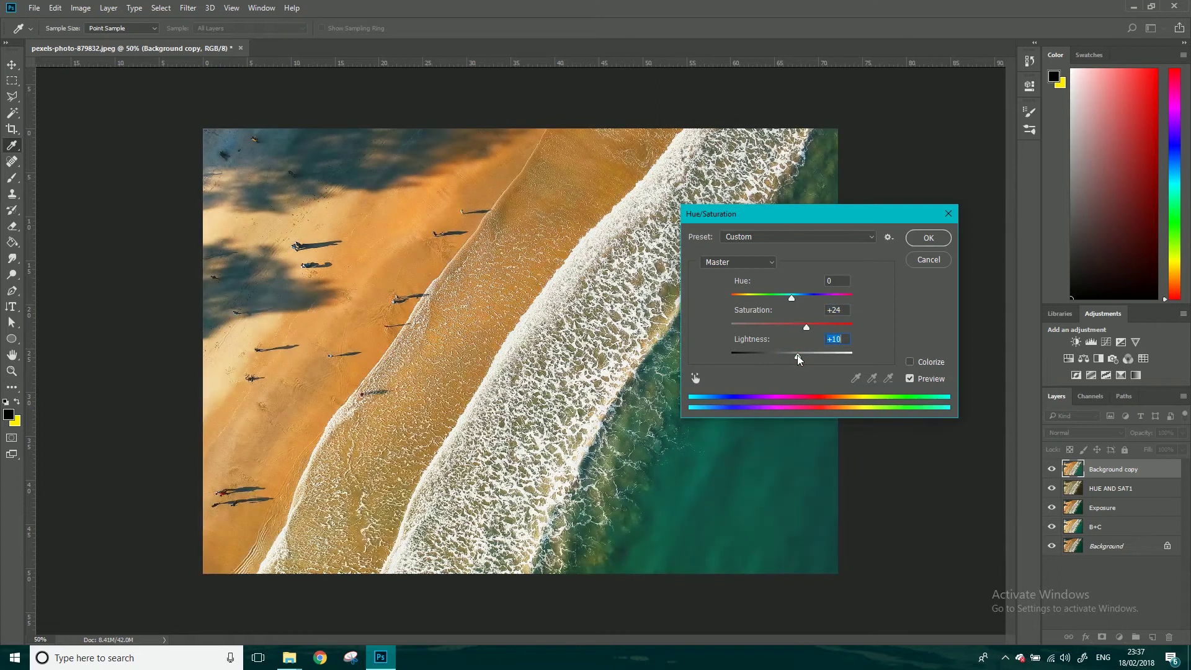
Step: Set the saturation of the Cyans and the Blues to -100
{"action": "left_click", "coordinate": [772, 265]}
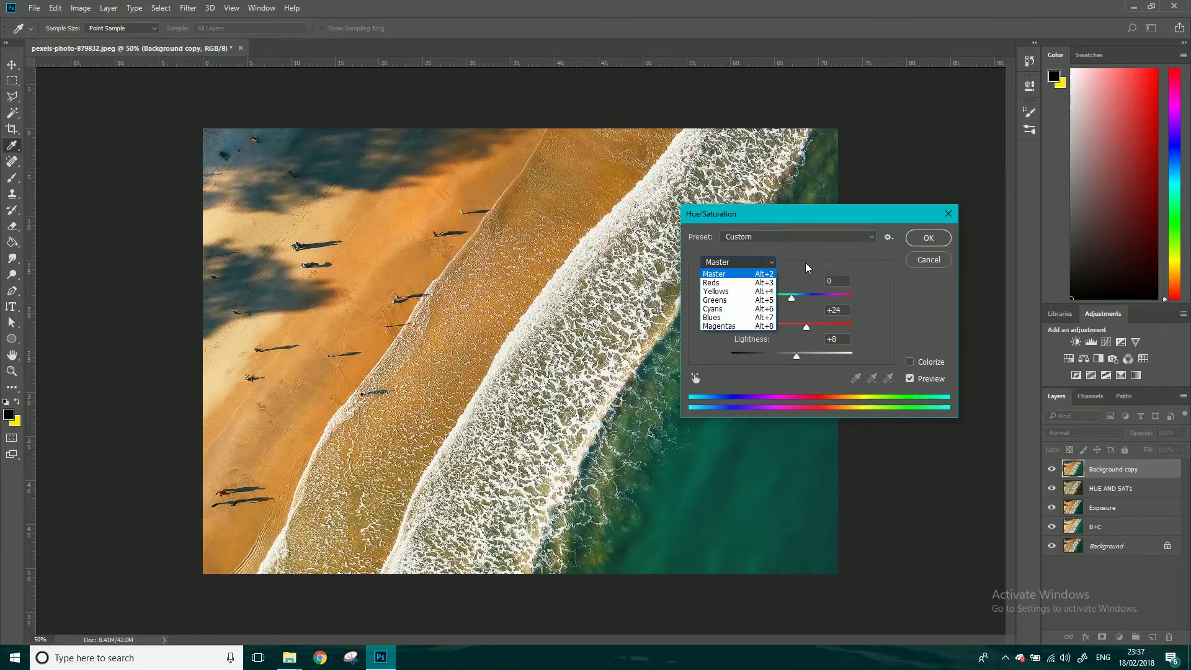
{"action": "left_click", "coordinate": [739, 309]}
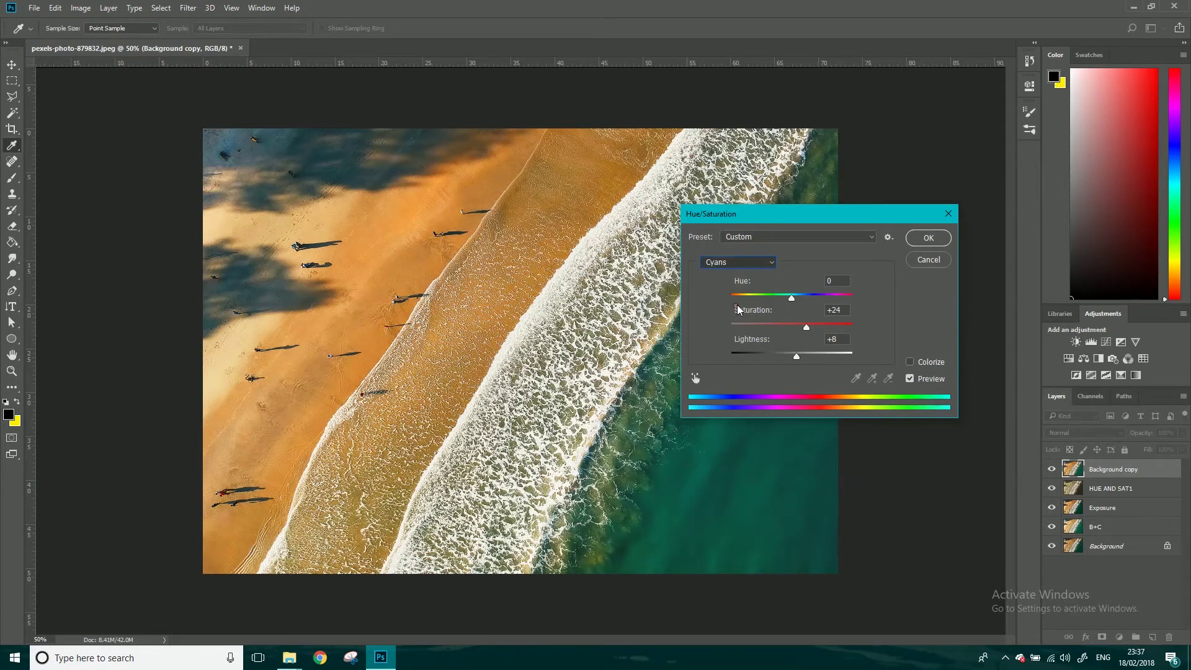
{"action": "left_click_drag", "start_coordinate": [792, 322], "coordinate": [690, 338]}
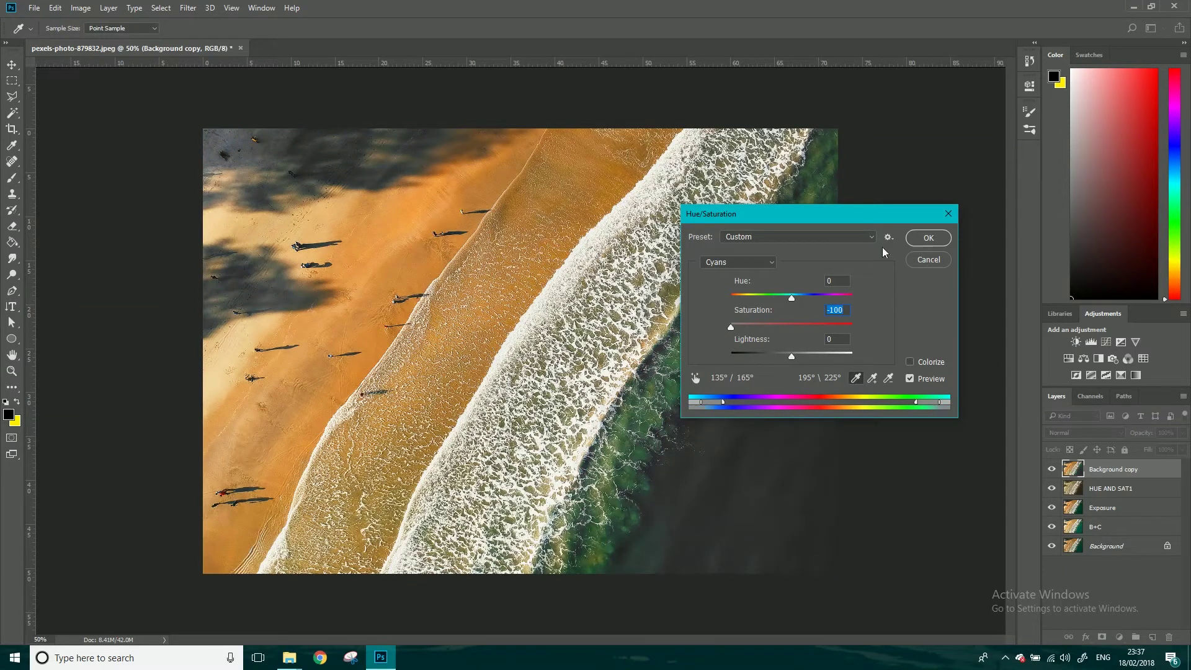
{"action": "left_click", "coordinate": [760, 264]}
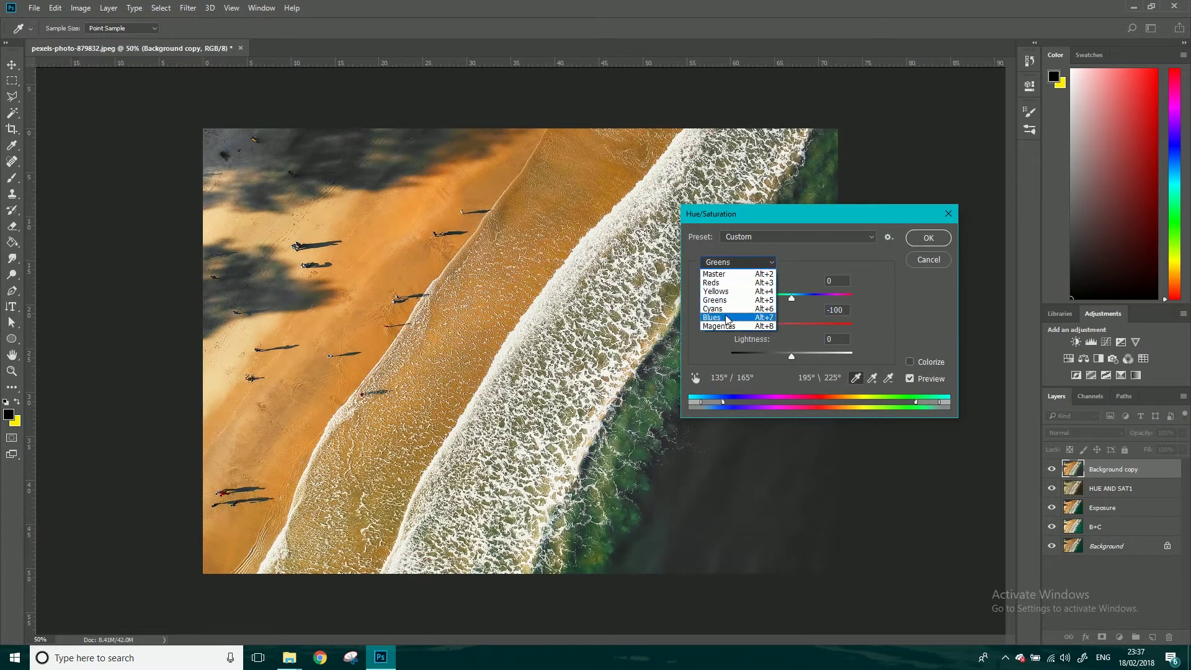
{"action": "left_click", "coordinate": [731, 321]}
{"action": "left_click_drag", "start_coordinate": [791, 327], "coordinate": [723, 329]}
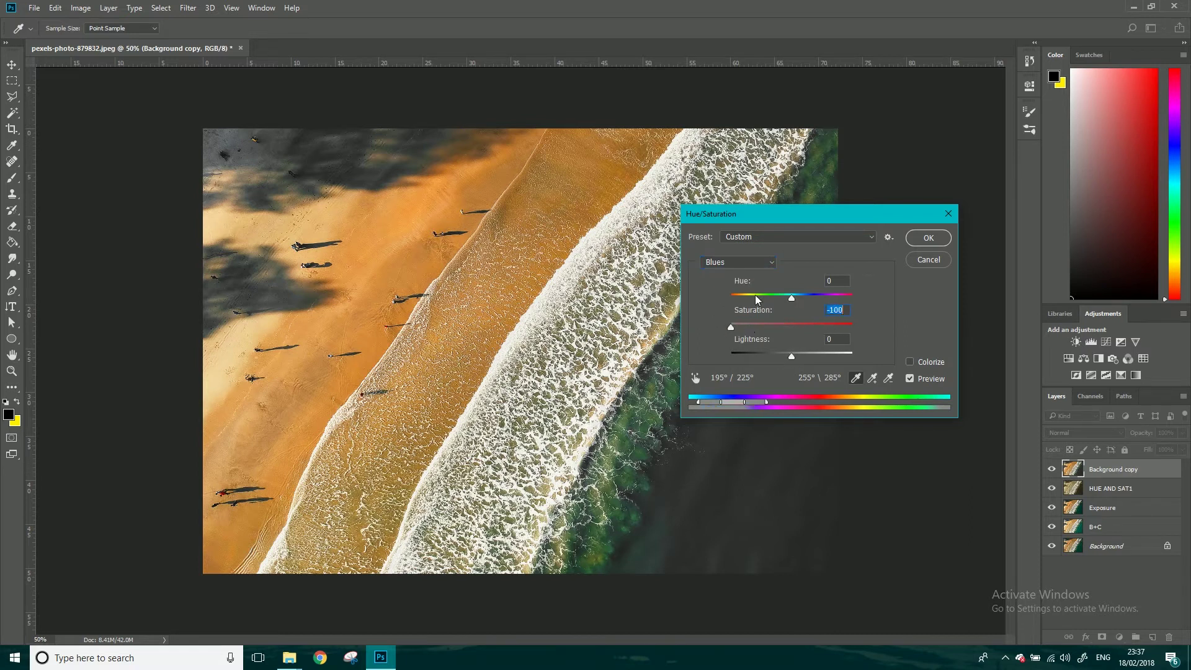
Step: Set the Greens' saturation to -100 and the Magentas' lightness to -100
{"action": "left_click", "coordinate": [762, 268]}
{"action": "left_click", "coordinate": [728, 304]}
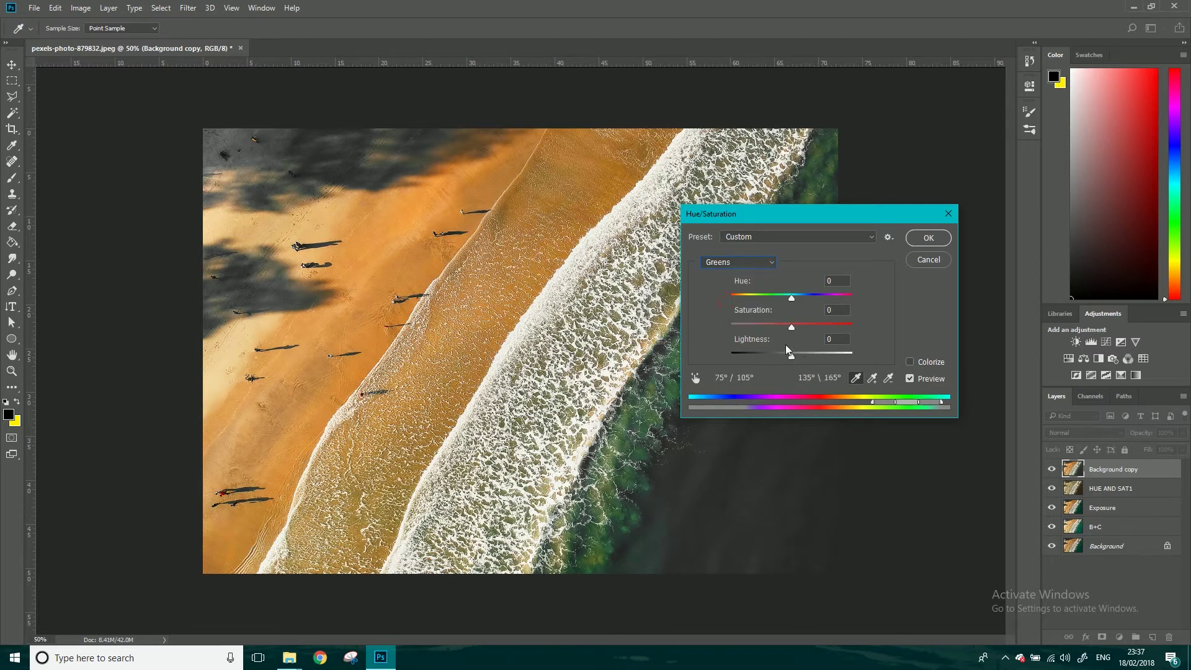
{"action": "left_click_drag", "start_coordinate": [791, 327], "coordinate": [695, 338]}
{"action": "left_click", "coordinate": [752, 261]}
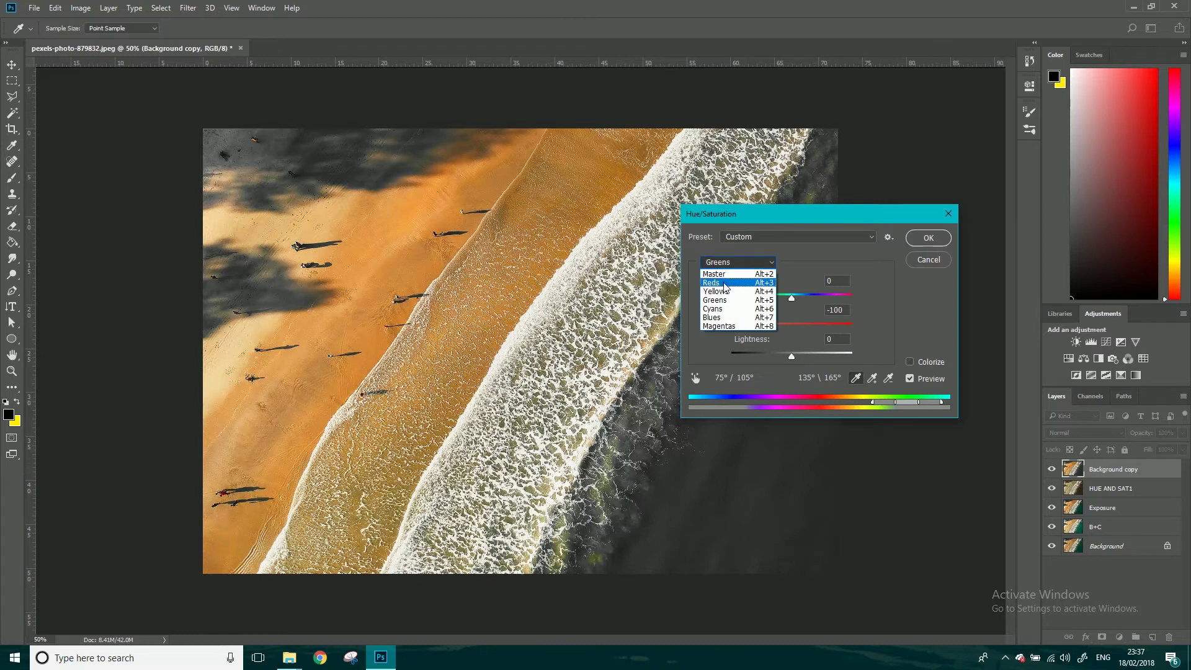
{"action": "left_click", "coordinate": [735, 326]}
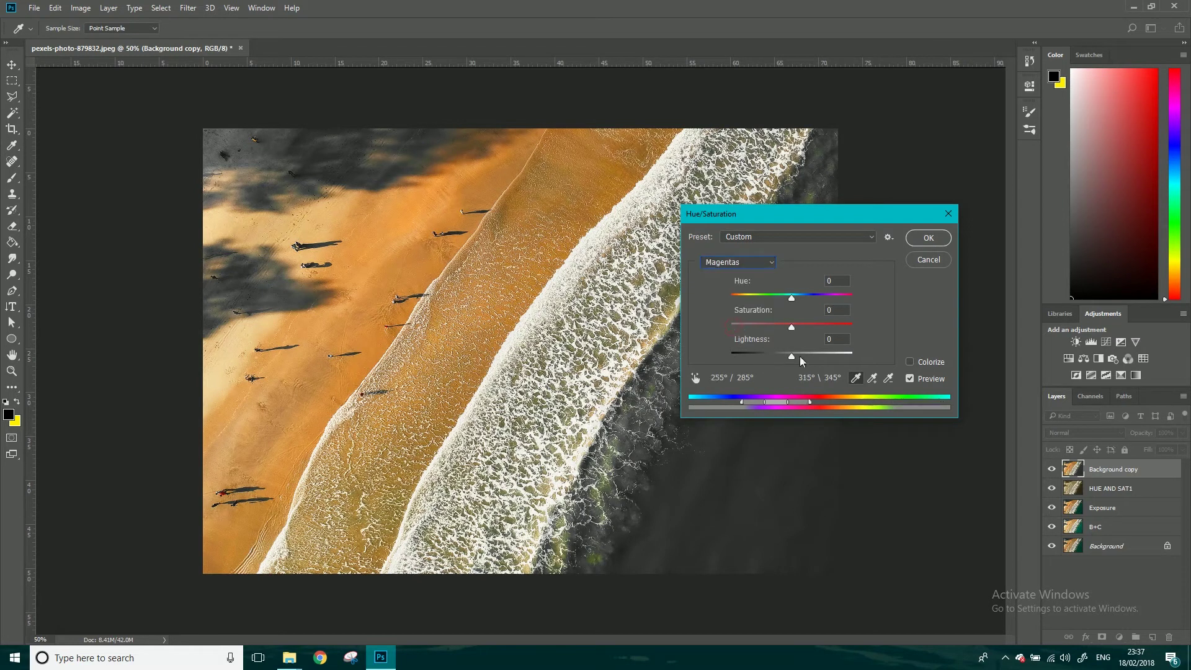
{"action": "left_click_drag", "start_coordinate": [792, 358], "coordinate": [720, 361]}
Step: Return to the Master range, raise the overall saturation further, and apply the Hue/Saturation adjustment
{"action": "left_click", "coordinate": [762, 266]}
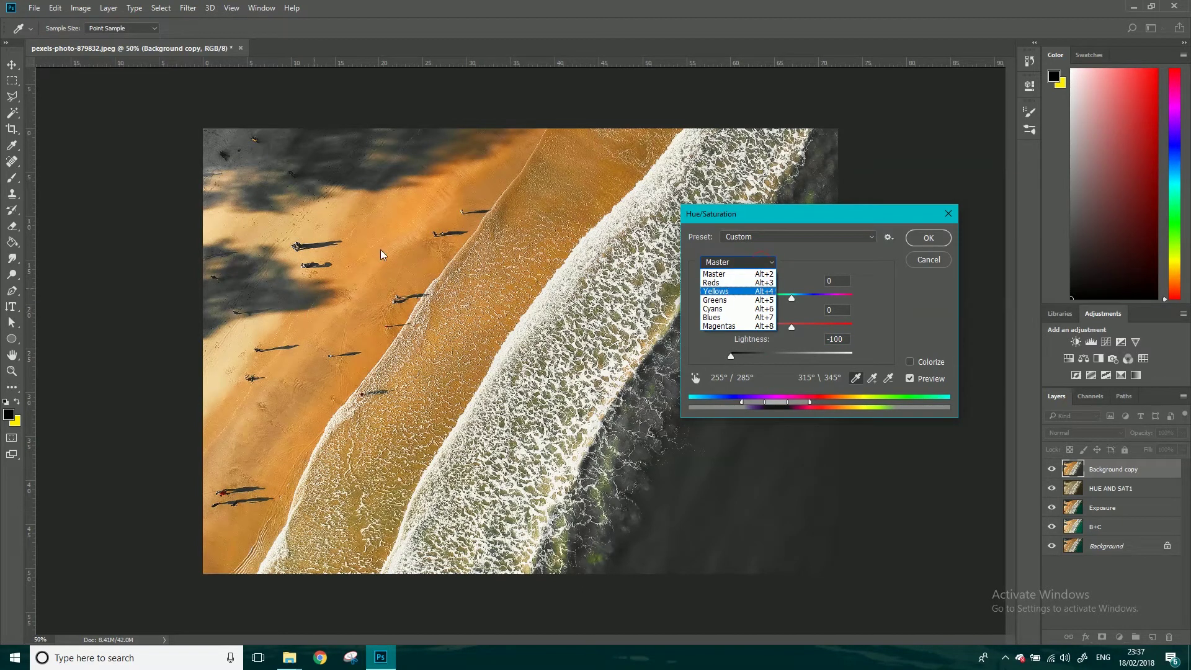
{"action": "left_click", "coordinate": [924, 245]}
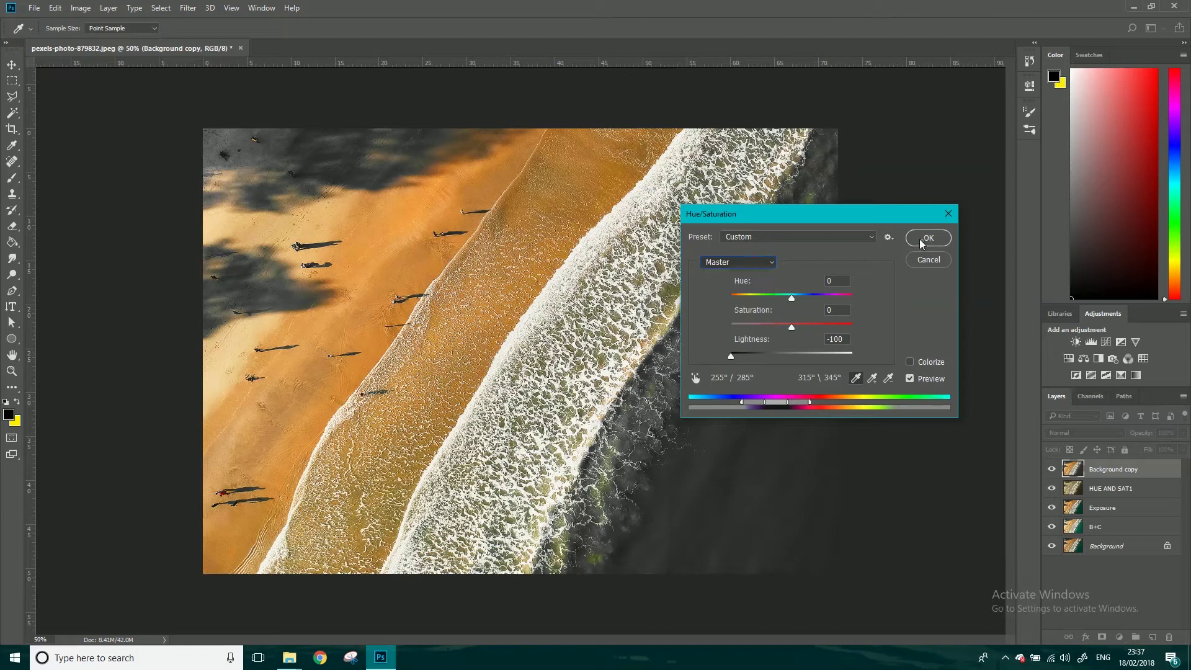
{"action": "left_click", "coordinate": [769, 266]}
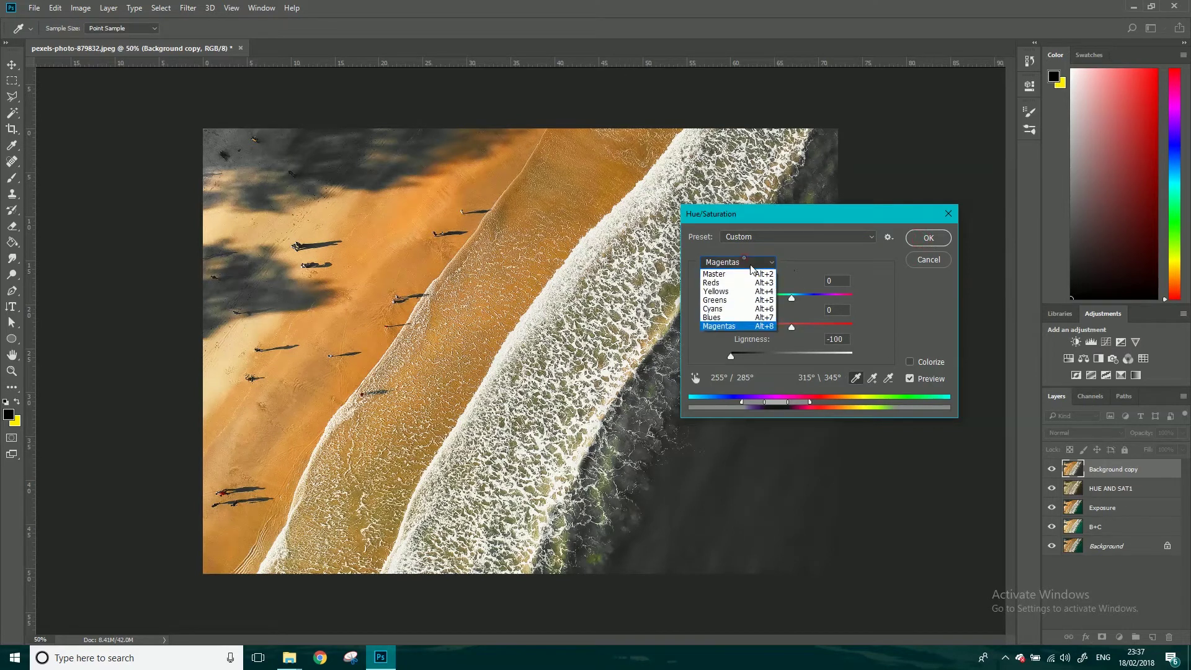
{"action": "left_click", "coordinate": [740, 274]}
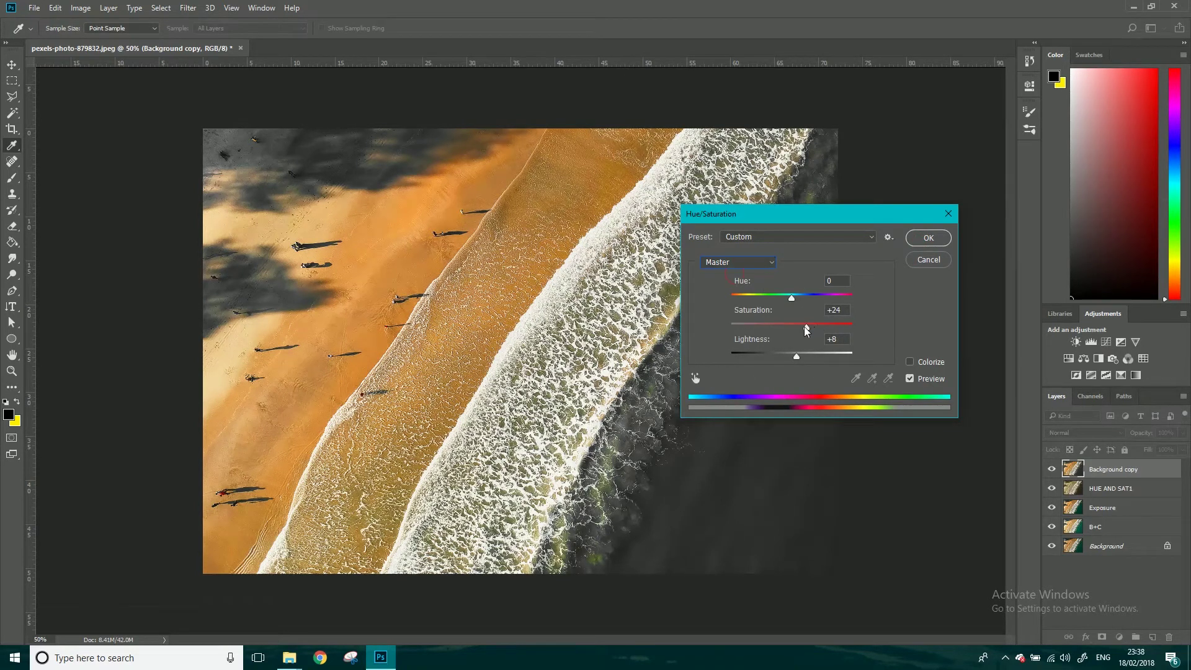
{"action": "left_click_drag", "start_coordinate": [807, 327], "coordinate": [816, 332]}
{"action": "left_click", "coordinate": [927, 238]}
{"action": "key", "text": "b"}
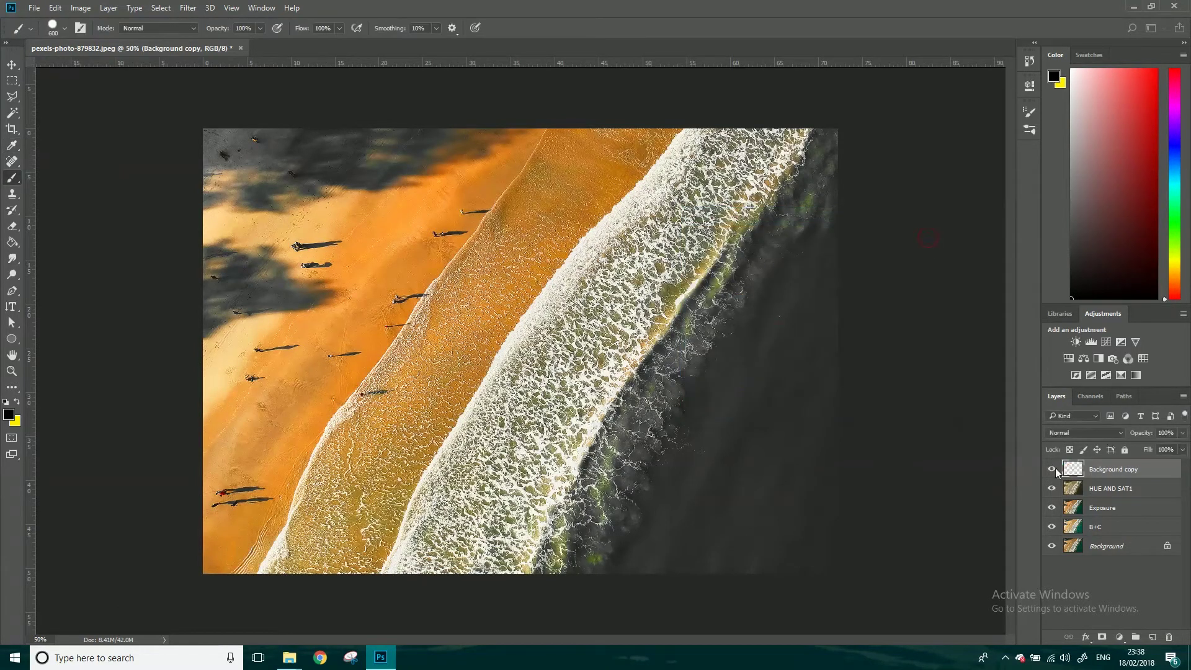
Step: Toggle the Background copy layer off and on, and hide the HUE AND SAT1, Exposure and B+C layers
{"action": "left_click", "coordinate": [1052, 470]}
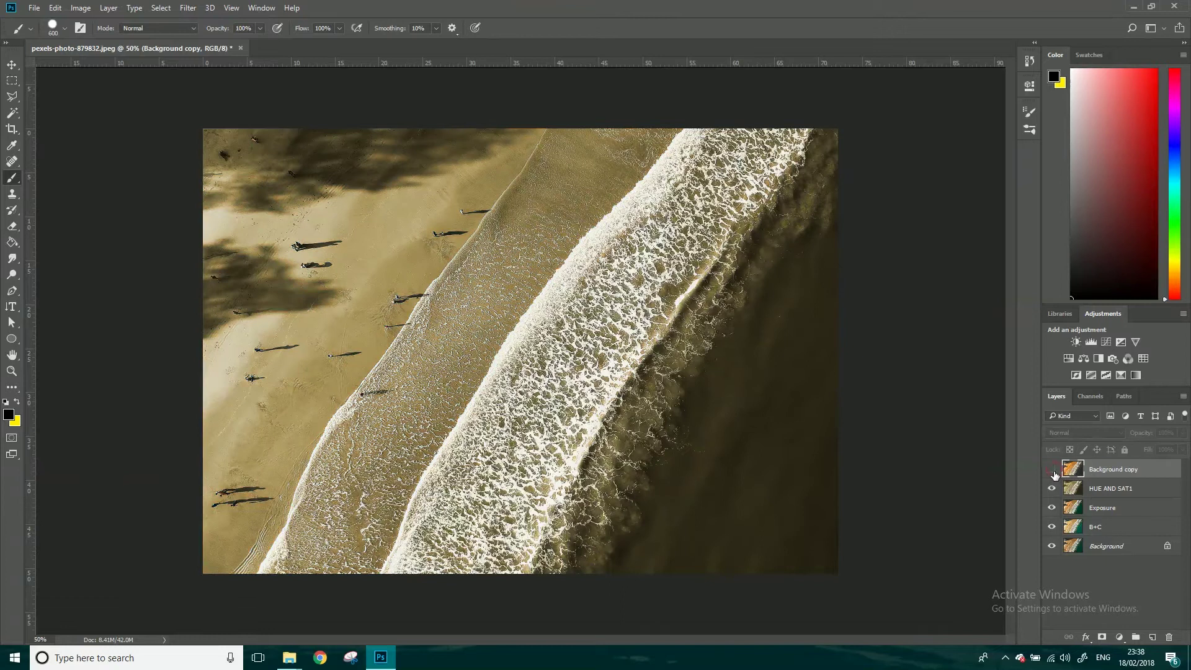
{"action": "left_click", "coordinate": [1052, 470]}
{"action": "left_click_drag", "start_coordinate": [1052, 488], "coordinate": [1052, 527]}
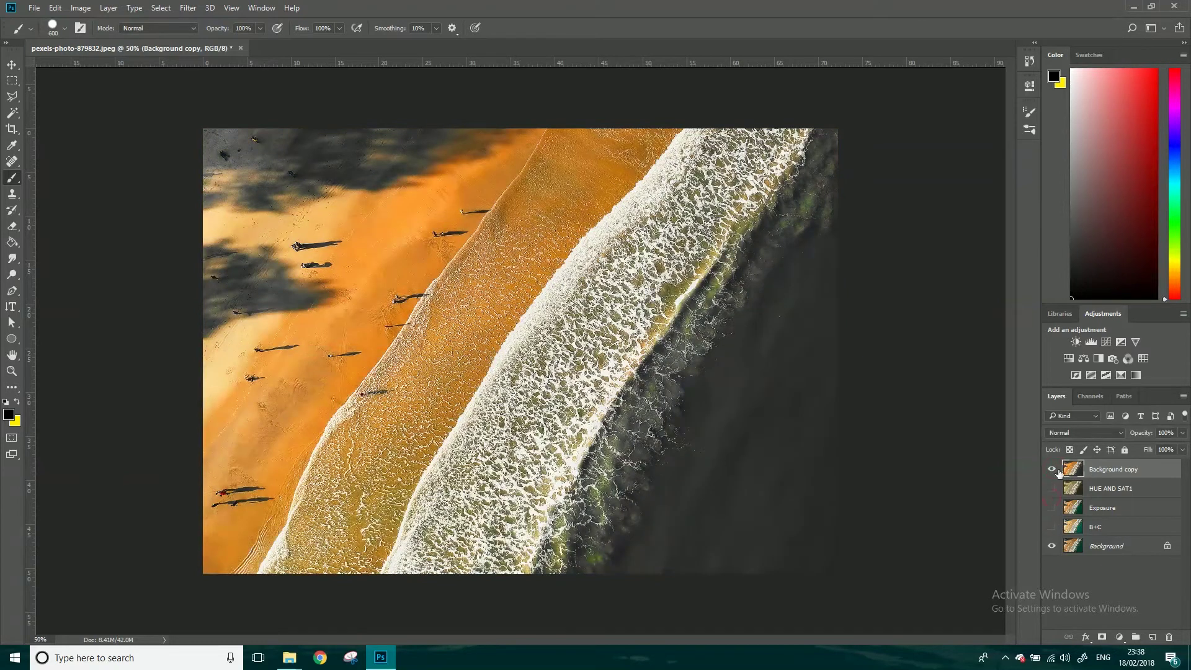
Step: Toggle the Background copy layer's visibility several times to compare the Hue/Saturation result with the original
{"action": "left_click", "coordinate": [1052, 470]}
{"action": "left_click", "coordinate": [1052, 469]}
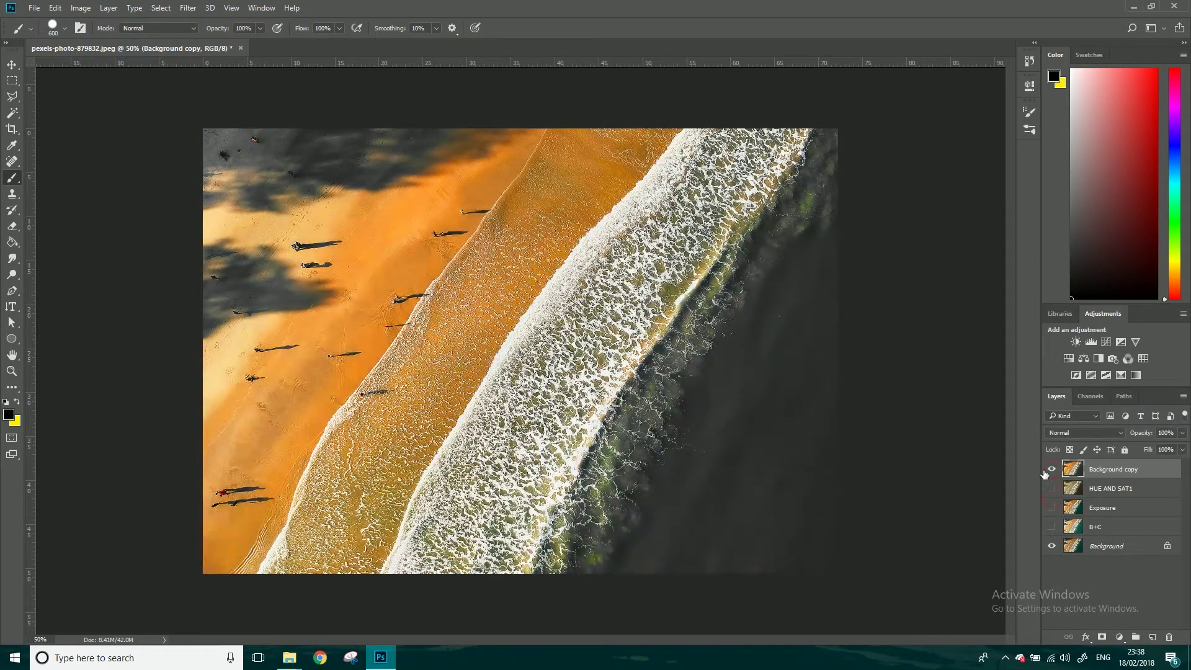
{"action": "left_click", "coordinate": [1052, 469]}
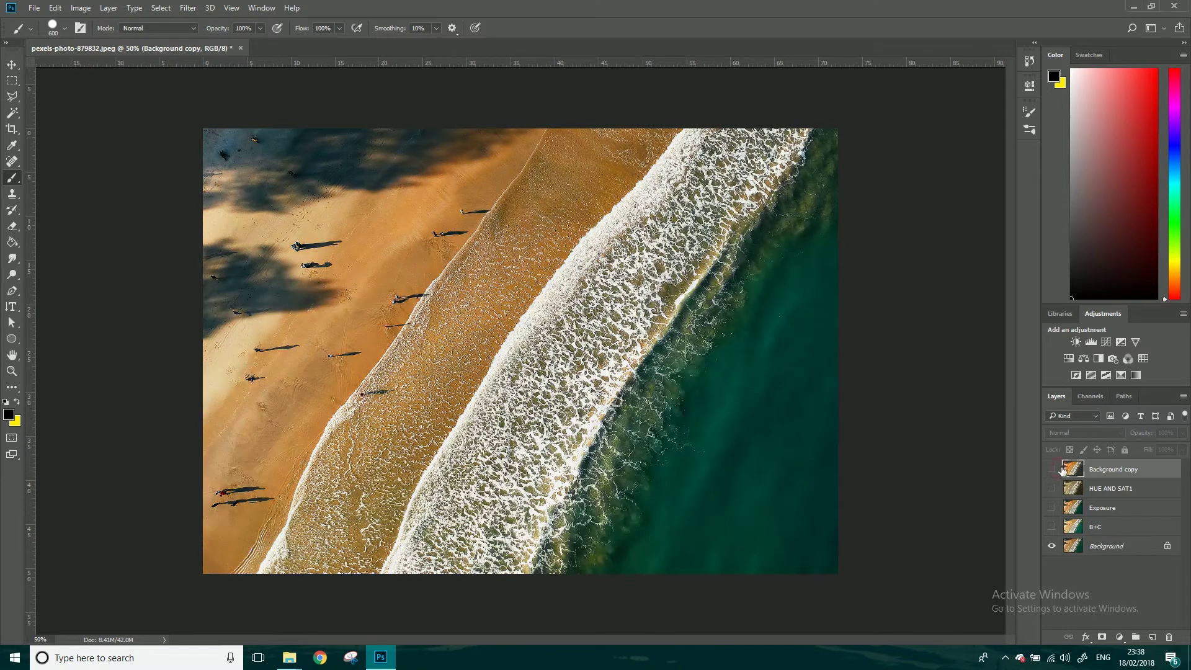
{"action": "left_click", "coordinate": [1053, 470]}
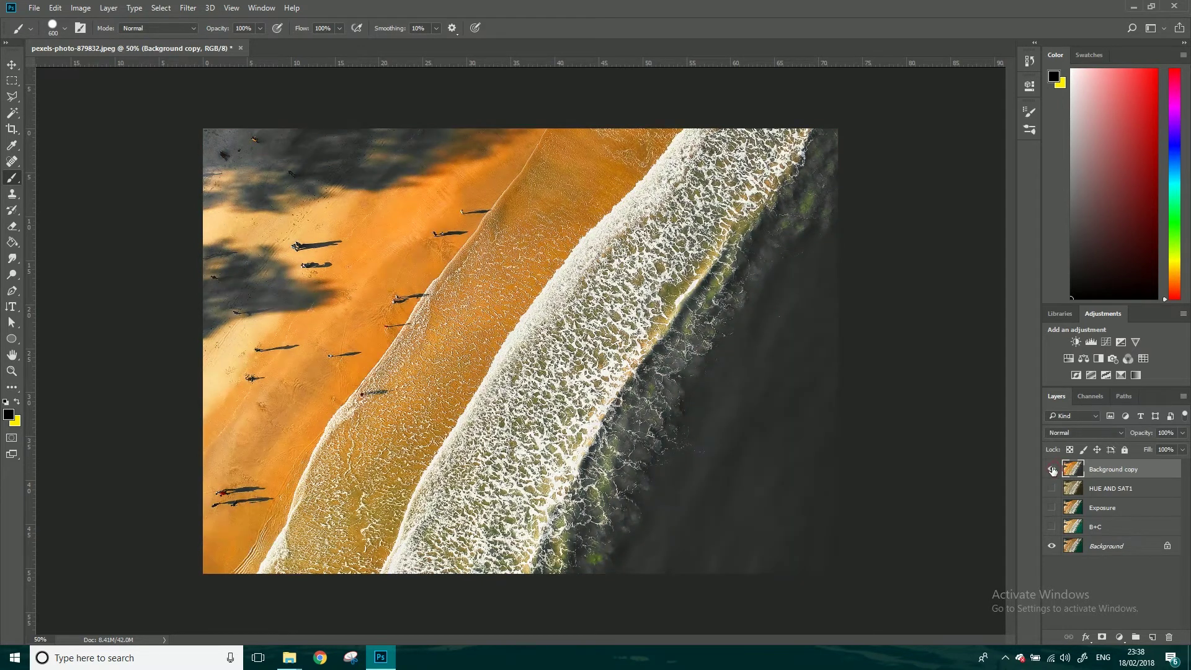
{"action": "left_click", "coordinate": [1052, 469]}
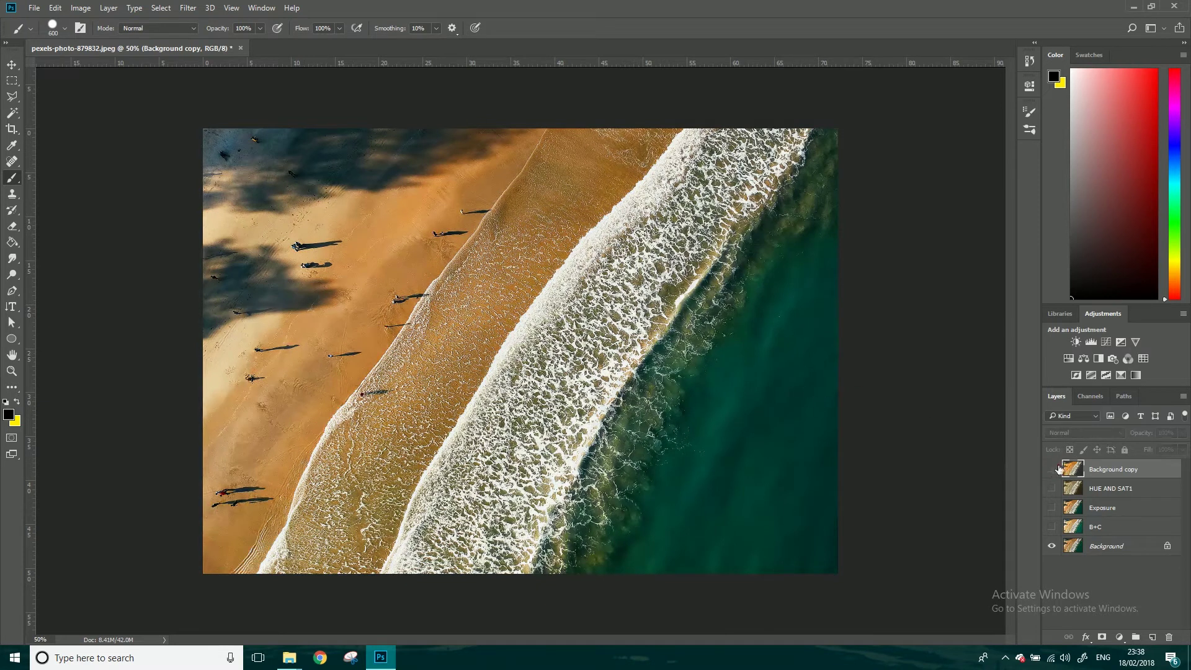
{"action": "left_click", "coordinate": [1052, 469]}
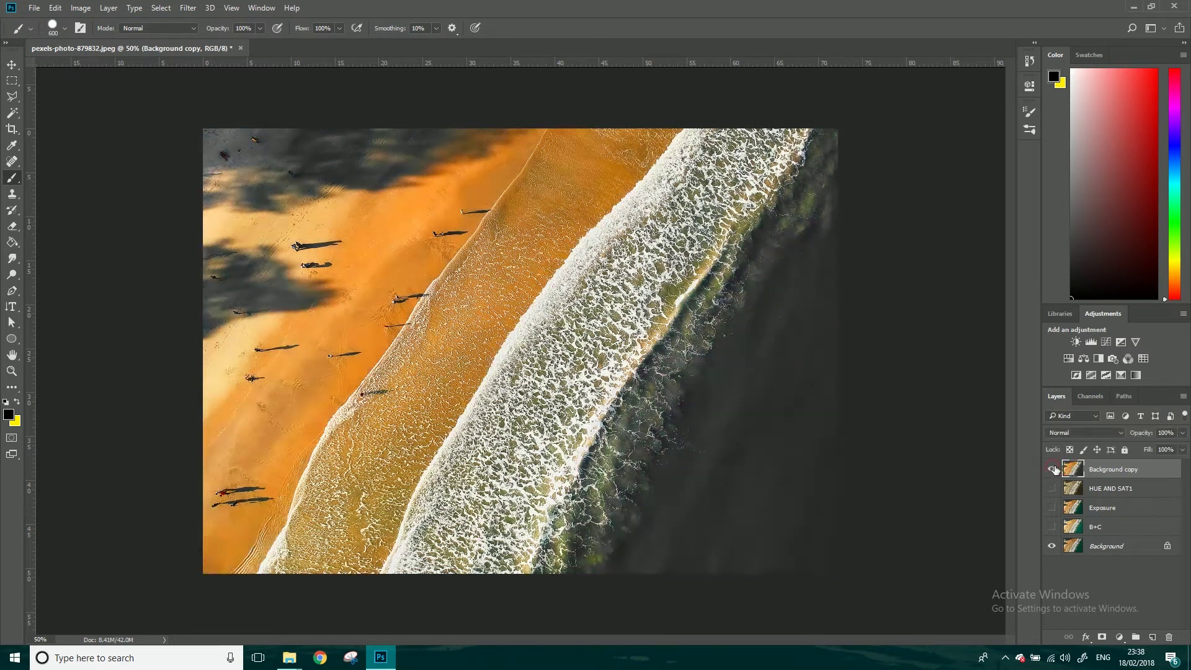
Step: Rename the Background copy layer HUE AND SAT 2, and duplicate the Background layer to the top of the layer stack
{"action": "double_click", "coordinate": [1111, 469]}
{"action": "type", "text": "HUE AND SAT 2"}
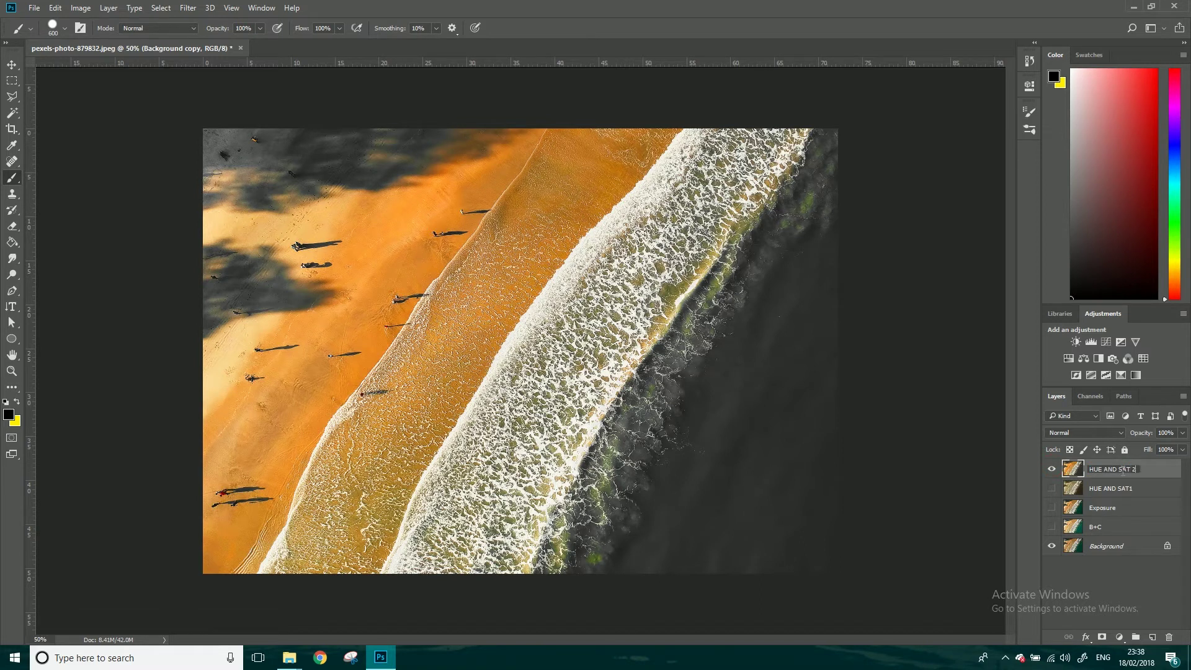
{"action": "left_click", "coordinate": [1114, 545]}
{"action": "left_click_drag", "start_coordinate": [1114, 546], "coordinate": [1153, 633]}
{"action": "left_click_drag", "start_coordinate": [1103, 546], "coordinate": [1101, 466]}
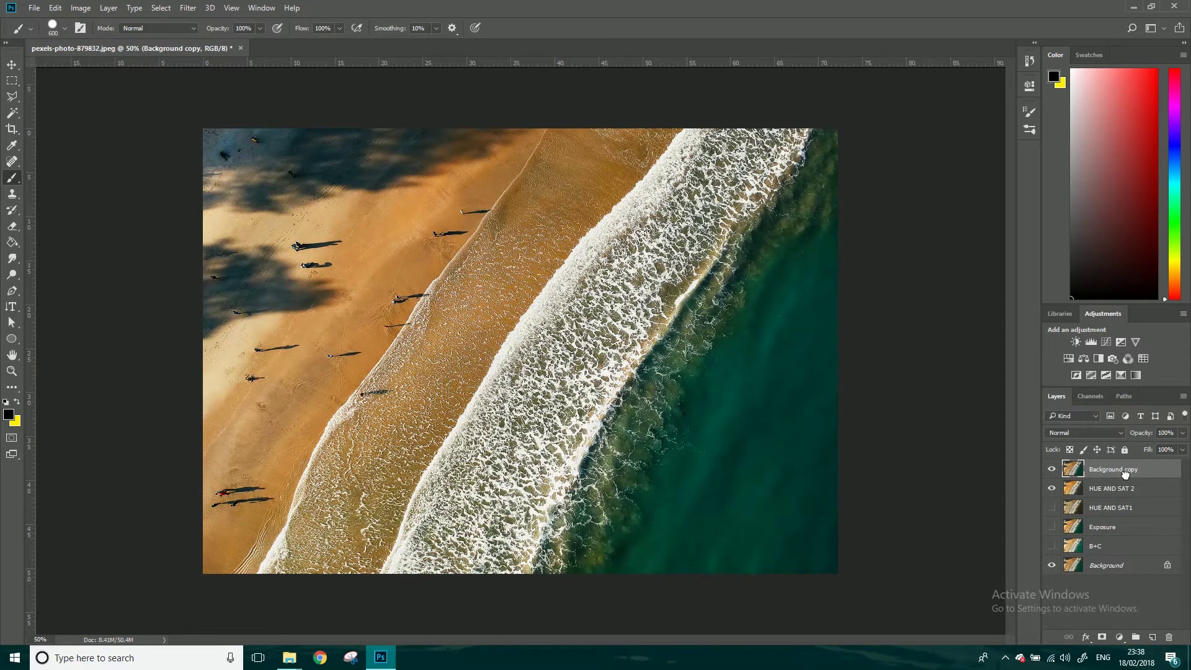
Step: Start a Levels adjustment on the Background copy layer and set the RGB input levels to 13, 0.91 and 245
{"action": "left_click", "coordinate": [72, 10]}
{"action": "mouse_move", "coordinate": [124, 36]}
{"action": "left_click", "coordinate": [244, 48]}
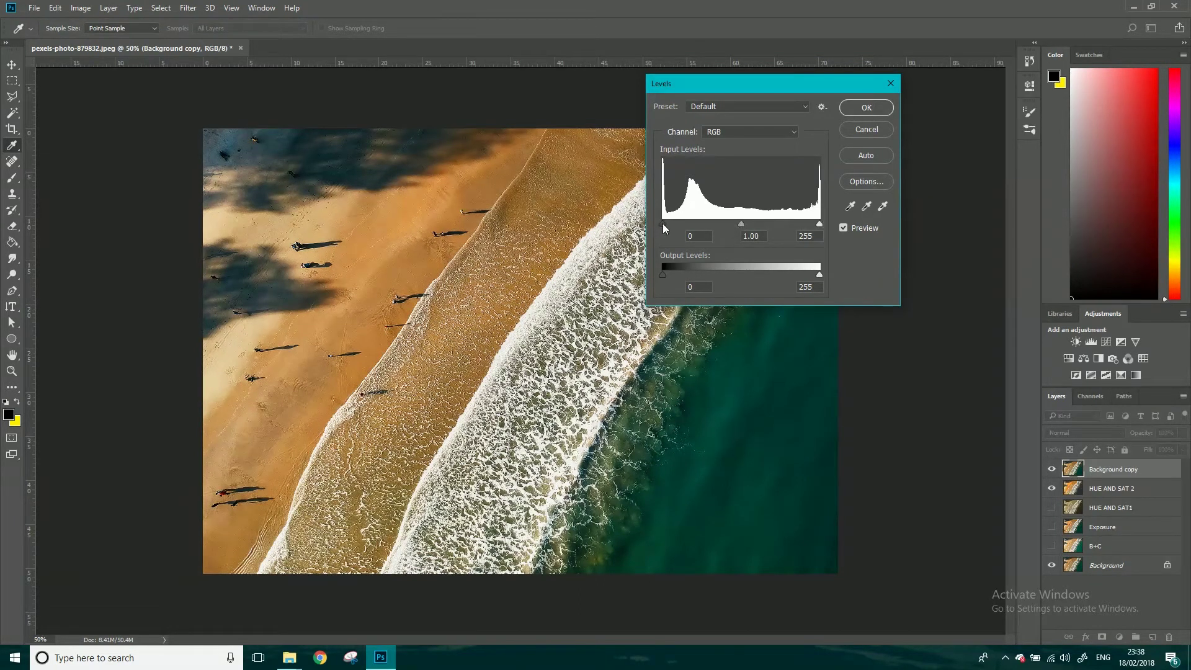
{"action": "mouse_move", "coordinate": [663, 224]}
{"action": "left_mouse_down"}
{"action": "mouse_move", "coordinate": [685, 225]}
{"action": "mouse_move", "coordinate": [671, 224]}
{"action": "left_mouse_up"}
{"action": "mouse_move", "coordinate": [820, 224]}
{"action": "left_mouse_down"}
{"action": "mouse_move", "coordinate": [809, 225]}
{"action": "mouse_move", "coordinate": [820, 224]}
{"action": "left_mouse_up"}
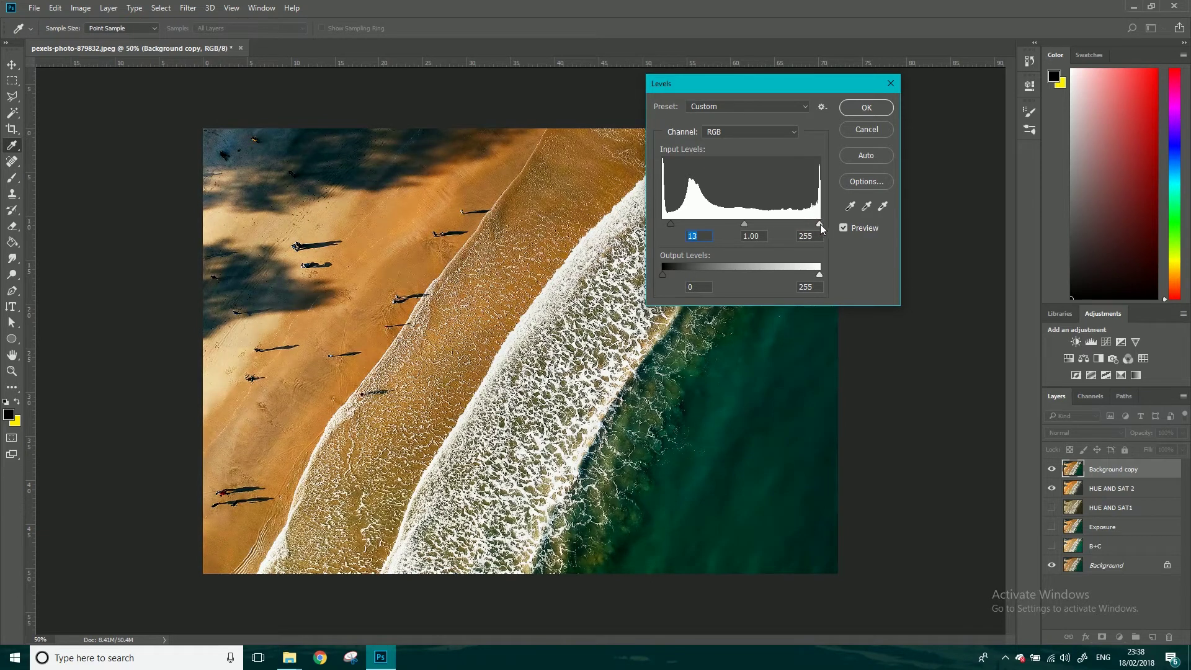
{"action": "left_click_drag", "start_coordinate": [820, 224], "coordinate": [747, 225]}
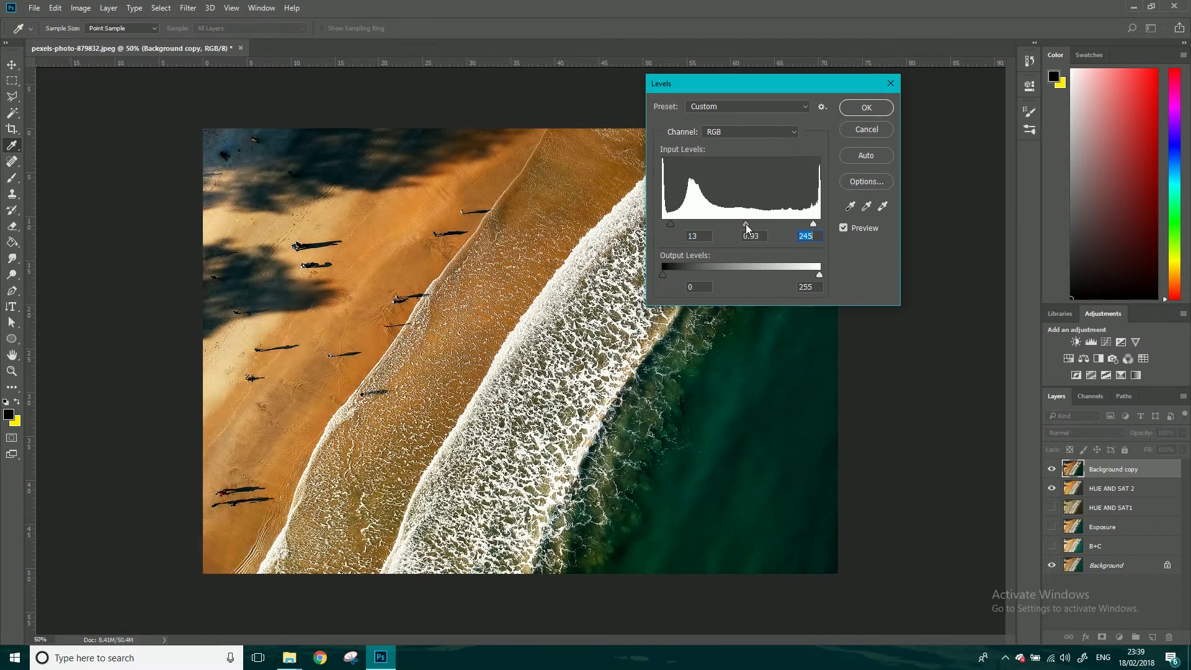
Step: Toggle the Levels preview off and on to compare the adjusted image with the original
{"action": "left_click", "coordinate": [844, 229]}
{"action": "left_click", "coordinate": [844, 228]}
{"action": "left_click", "coordinate": [843, 228]}
{"action": "left_click", "coordinate": [843, 228]}
Step: Try an output black level of 61 in Levels and return it to 0, keeping the output white level at 255
{"action": "left_click_drag", "start_coordinate": [664, 274], "coordinate": [701, 273]}
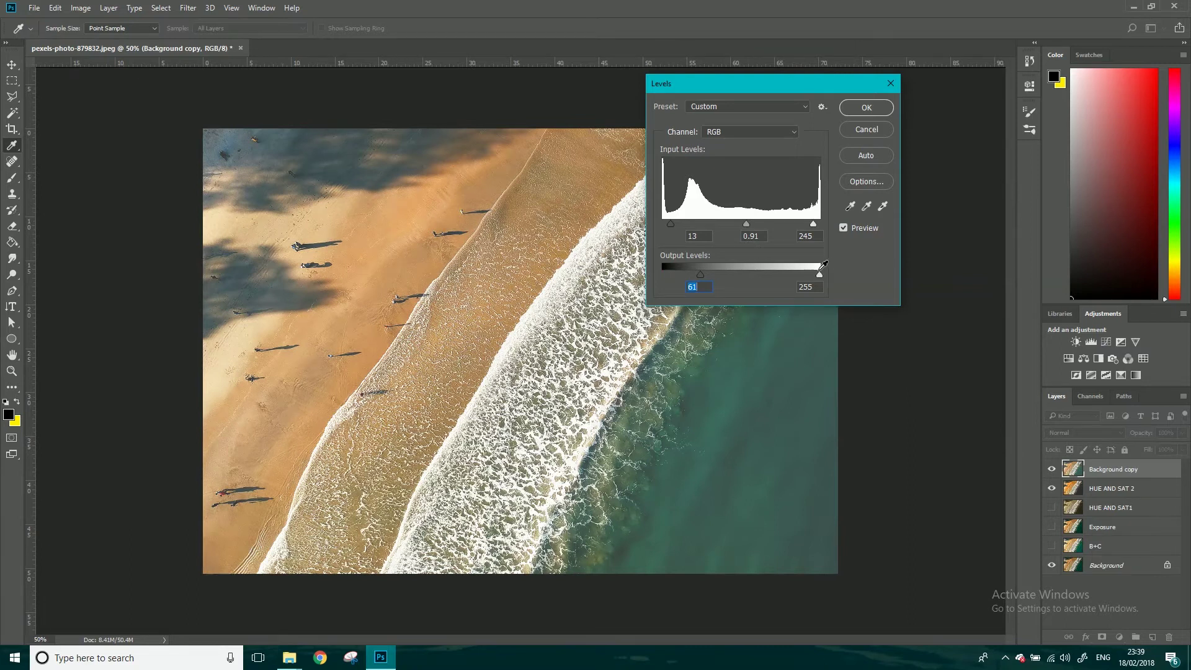
{"action": "left_click_drag", "start_coordinate": [820, 274], "coordinate": [855, 274]}
{"action": "left_click_drag", "start_coordinate": [700, 275], "coordinate": [648, 278]}
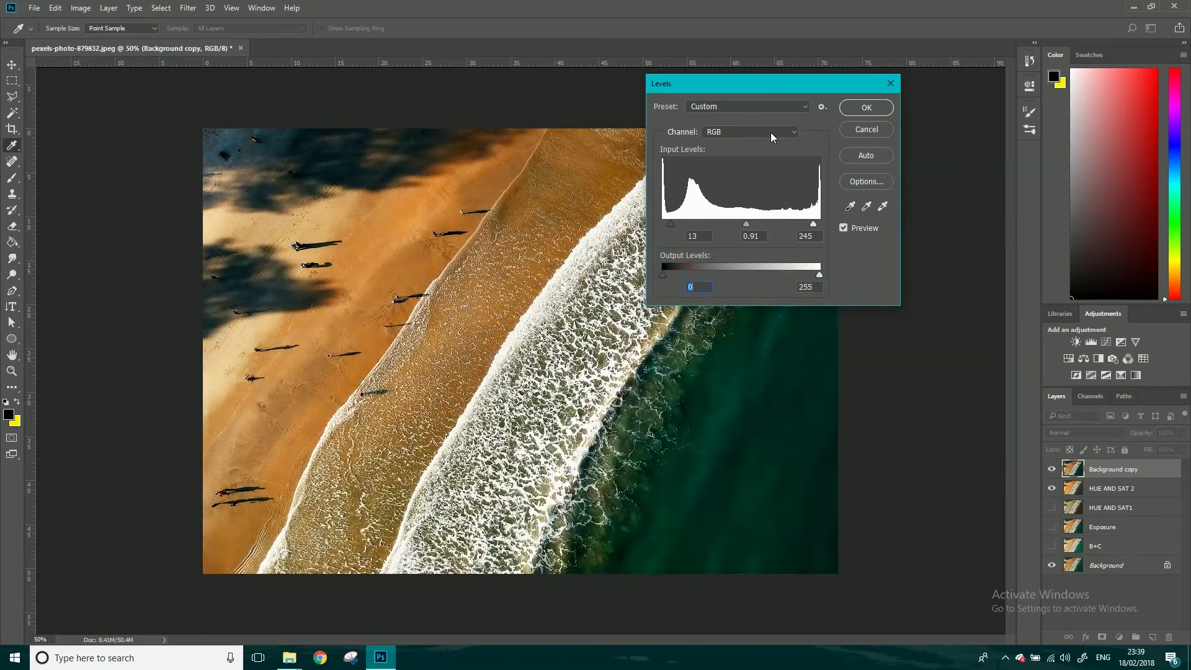
Step: Try a midtone input level of 0.55 on the Blue channel and return it to 1.00
{"action": "left_click", "coordinate": [772, 131]}
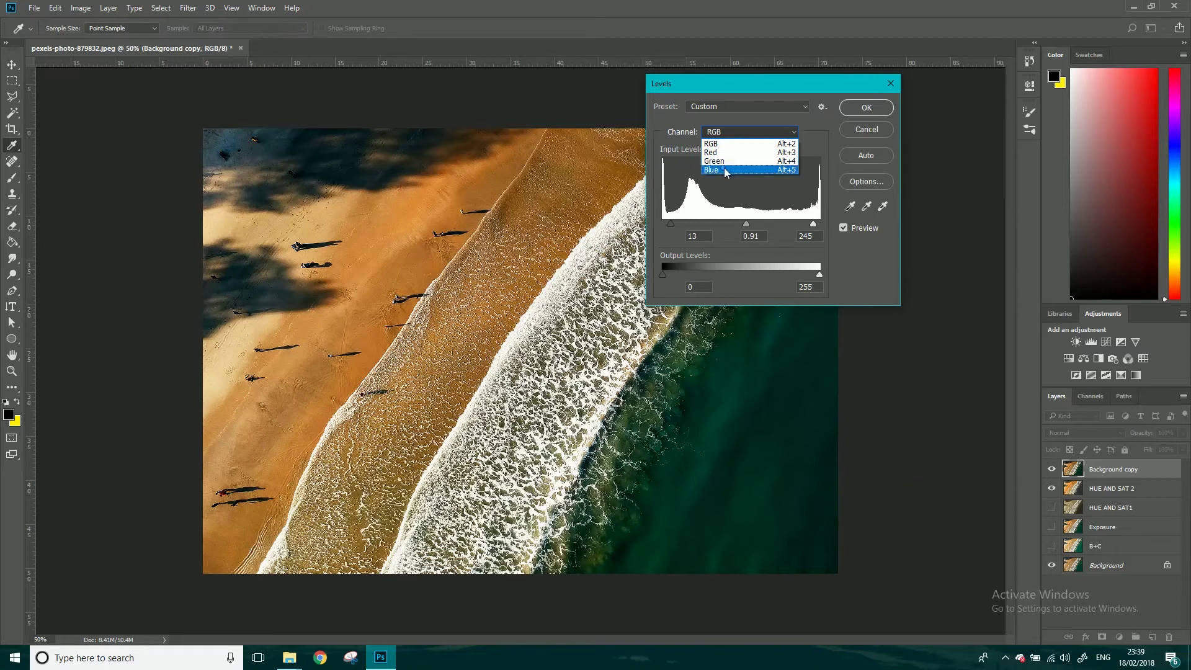
{"action": "left_click", "coordinate": [725, 171]}
{"action": "left_click_drag", "start_coordinate": [741, 224], "coordinate": [769, 224]}
{"action": "left_click", "coordinate": [764, 133]}
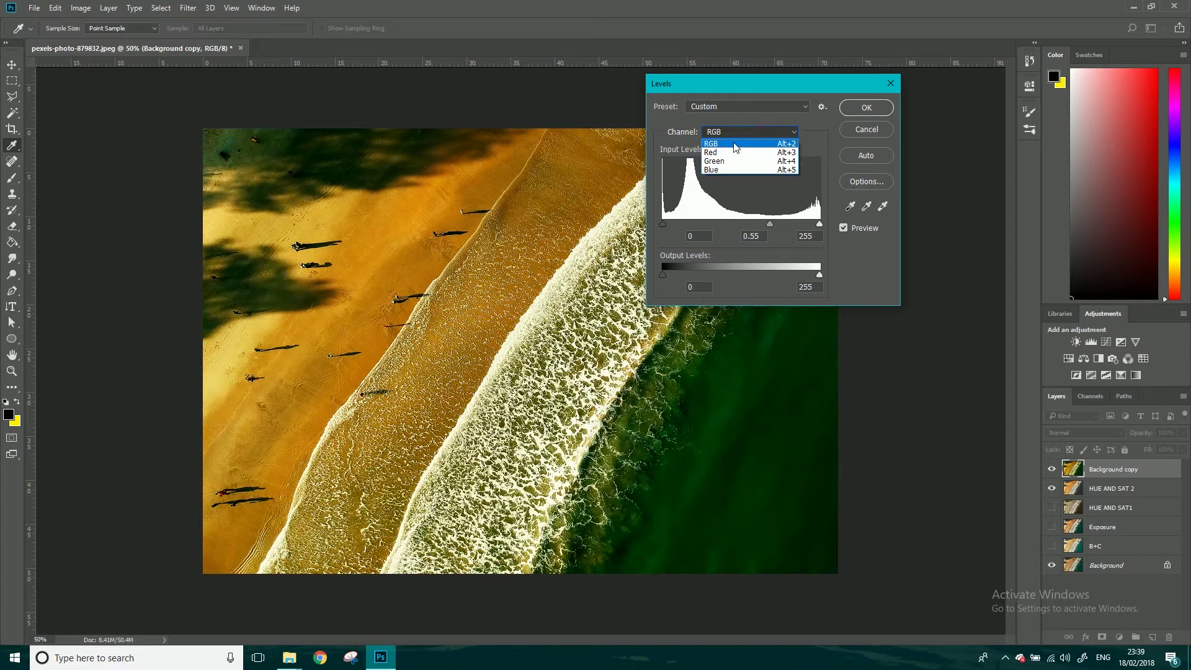
{"action": "left_click", "coordinate": [762, 237]}
{"action": "left_click_drag", "start_coordinate": [769, 223], "coordinate": [741, 226]}
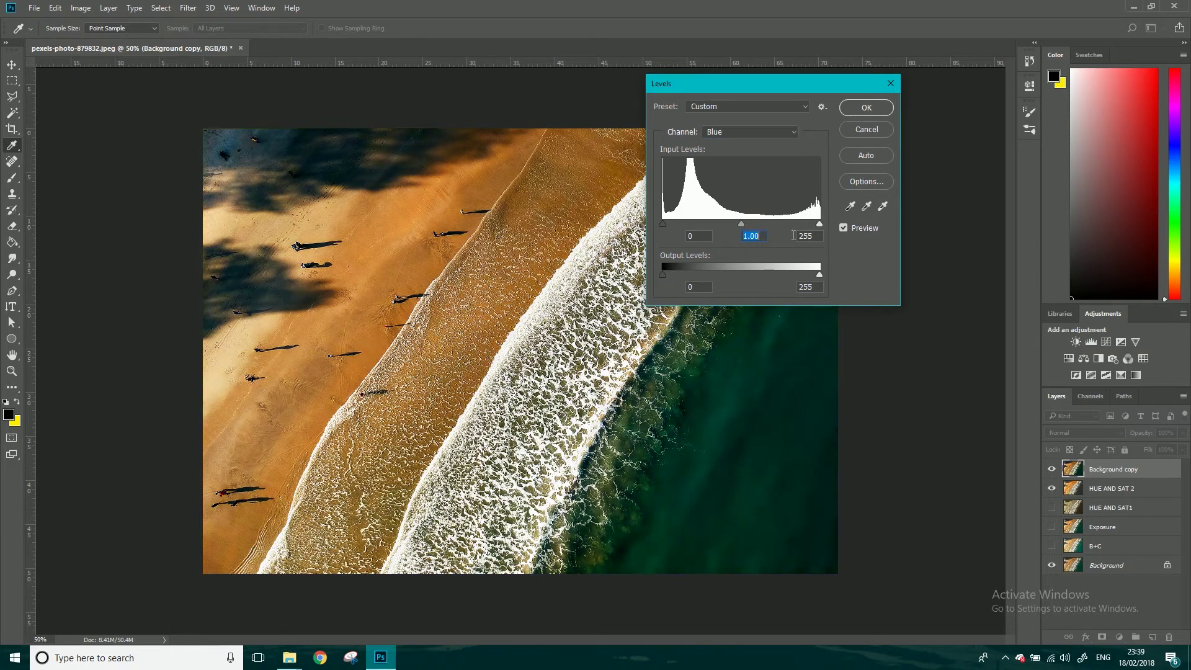
Step: Return to the RGB channel and apply the Levels adjustment
{"action": "left_click", "coordinate": [754, 131]}
{"action": "left_click", "coordinate": [721, 142]}
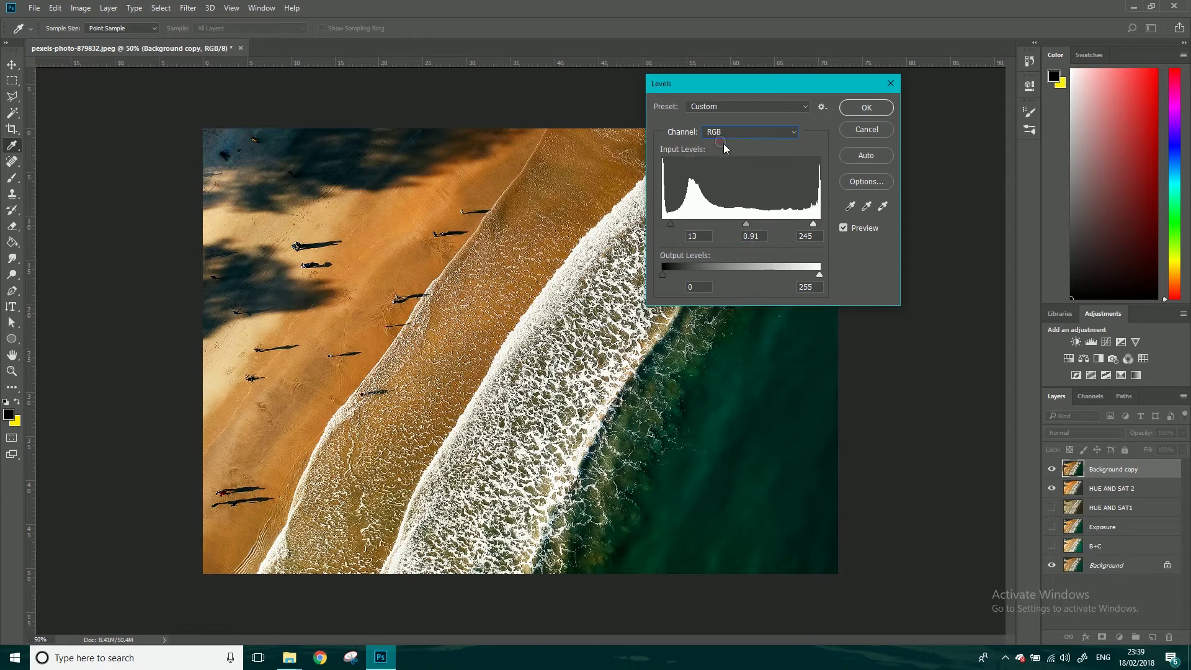
{"action": "left_click", "coordinate": [867, 110]}
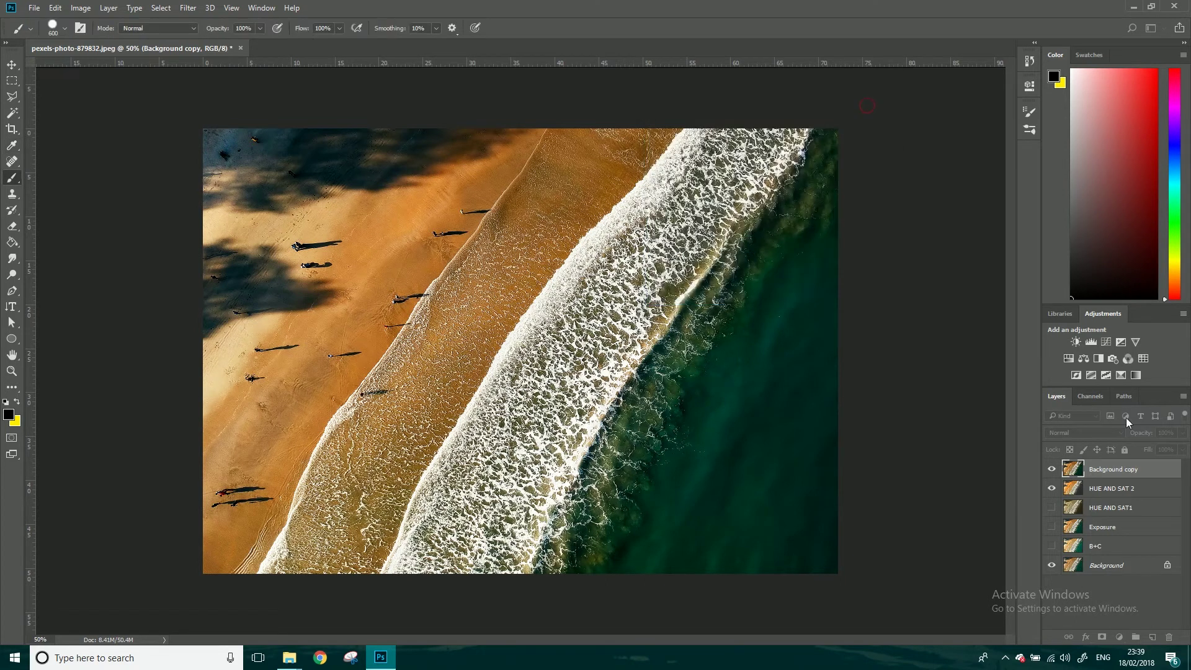
Step: Hide the HUE AND SAT 2 layer, and toggle the Background copy layer off and on to compare with the original
{"action": "left_click", "coordinate": [1053, 488]}
{"action": "left_click", "coordinate": [1051, 469]}
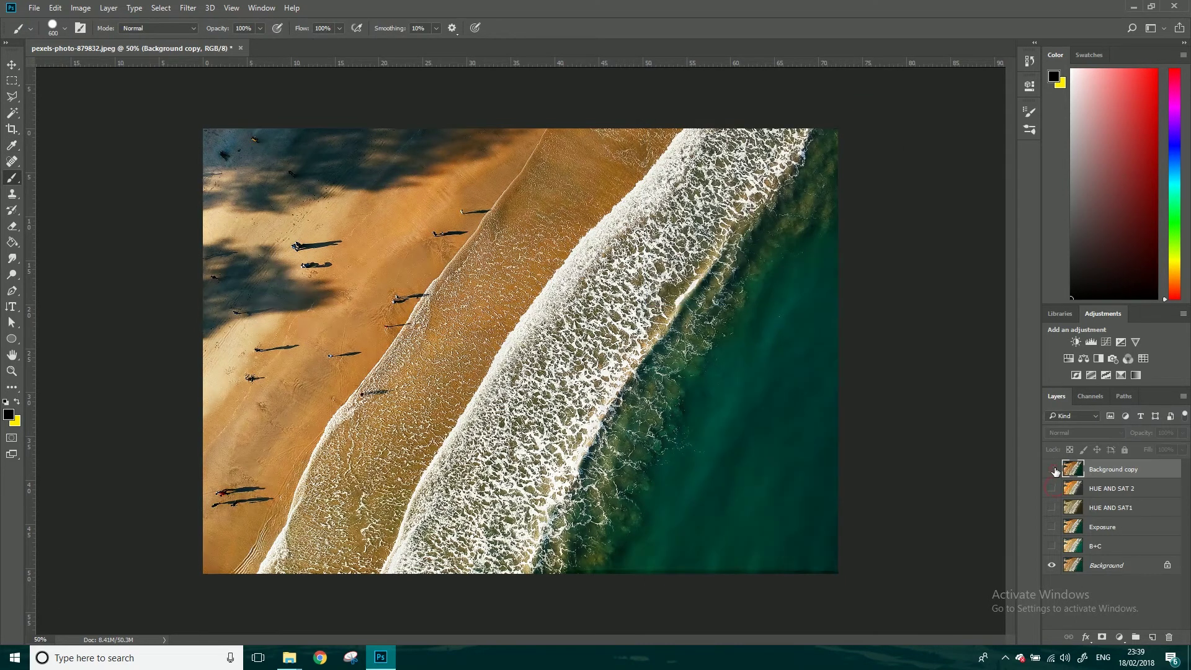
{"action": "left_click", "coordinate": [1051, 470]}
Step: Rename the Background copy layer Levels and deselect it
{"action": "double_click", "coordinate": [1113, 470]}
{"action": "type", "text": "Levels"}
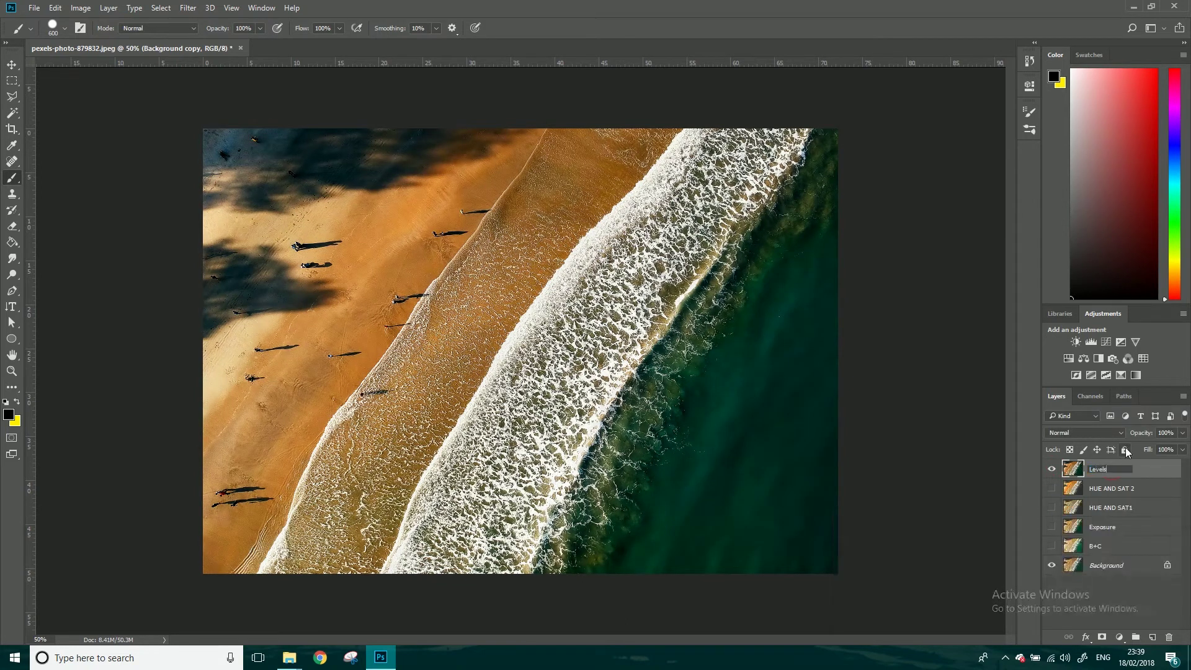
{"action": "left_click", "coordinate": [1101, 597]}
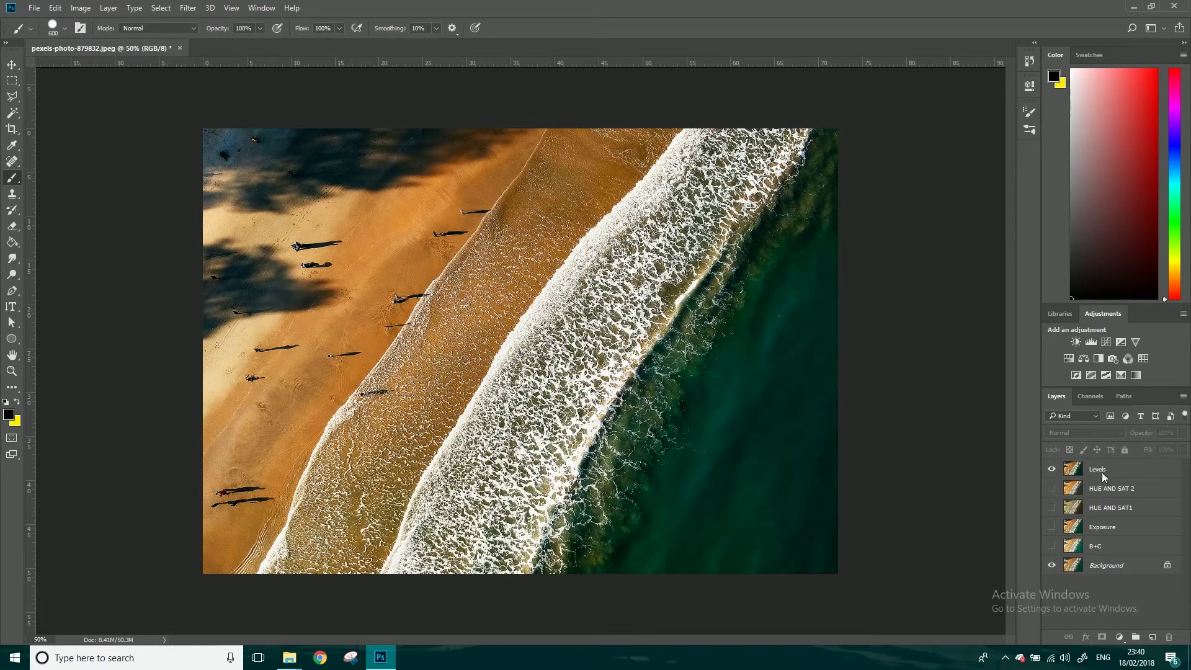
{"action": "left_click", "coordinate": [1119, 637]}
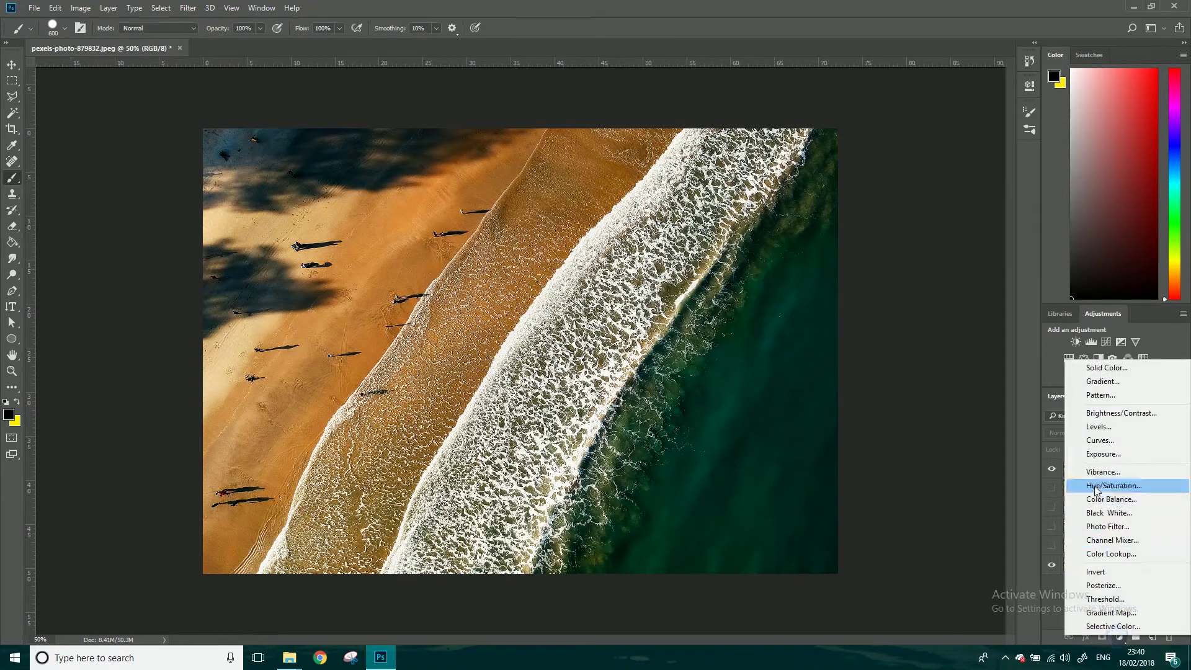
{"action": "left_click", "coordinate": [1050, 599]}
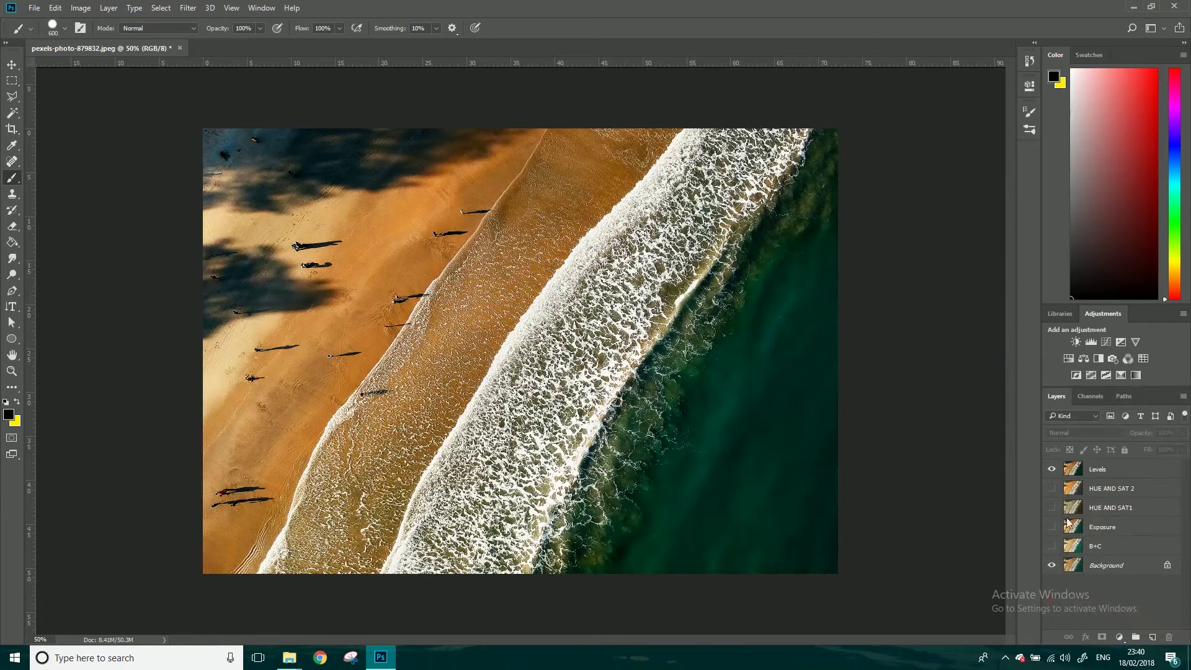
Step: Hide the Levels layer and place a duplicate of the Background layer at the top of the layer stack
{"action": "left_click", "coordinate": [1052, 469]}
{"action": "left_click_drag", "start_coordinate": [1106, 576], "coordinate": [1153, 635]}
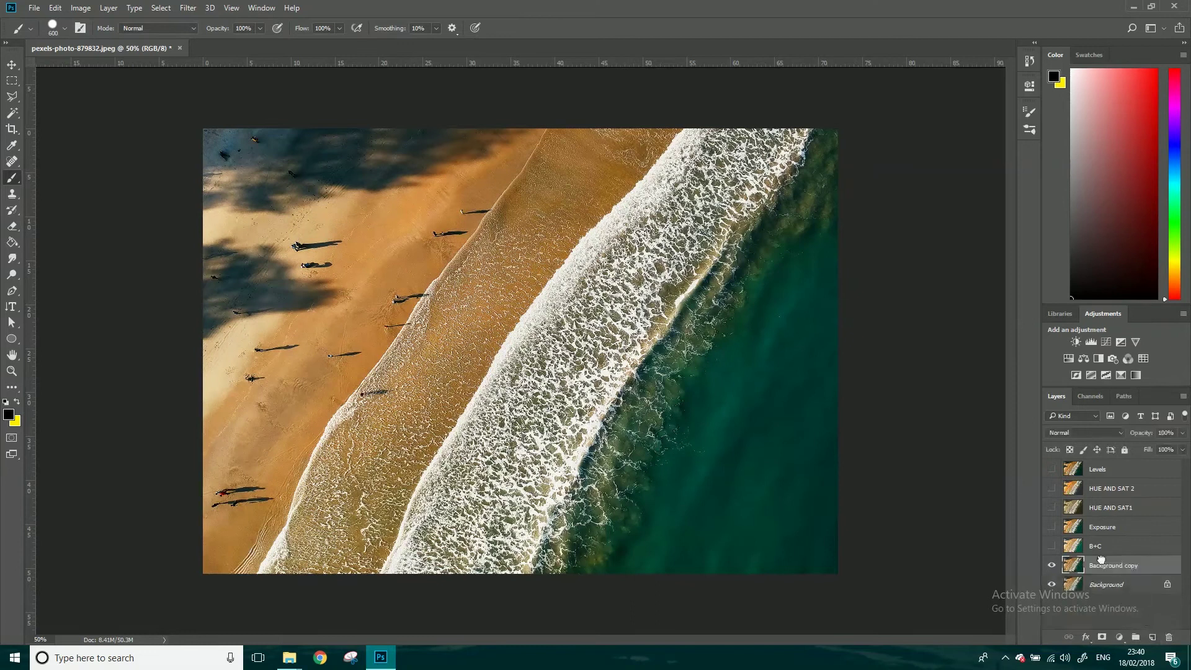
{"action": "left_click_drag", "start_coordinate": [1109, 462], "coordinate": [1114, 452]}
Step: Rename the new Background copy layer CUrves
{"action": "double_click", "coordinate": [1107, 470]}
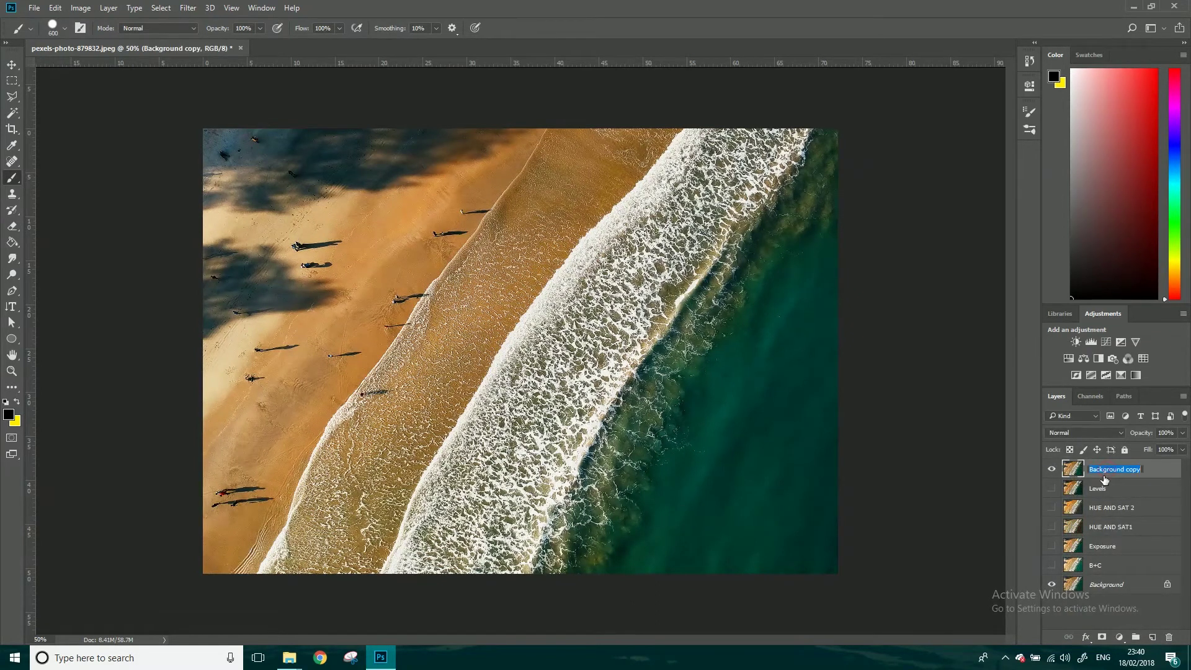
{"action": "type", "text": "CUrves"}
{"action": "left_click", "coordinate": [1134, 629]}
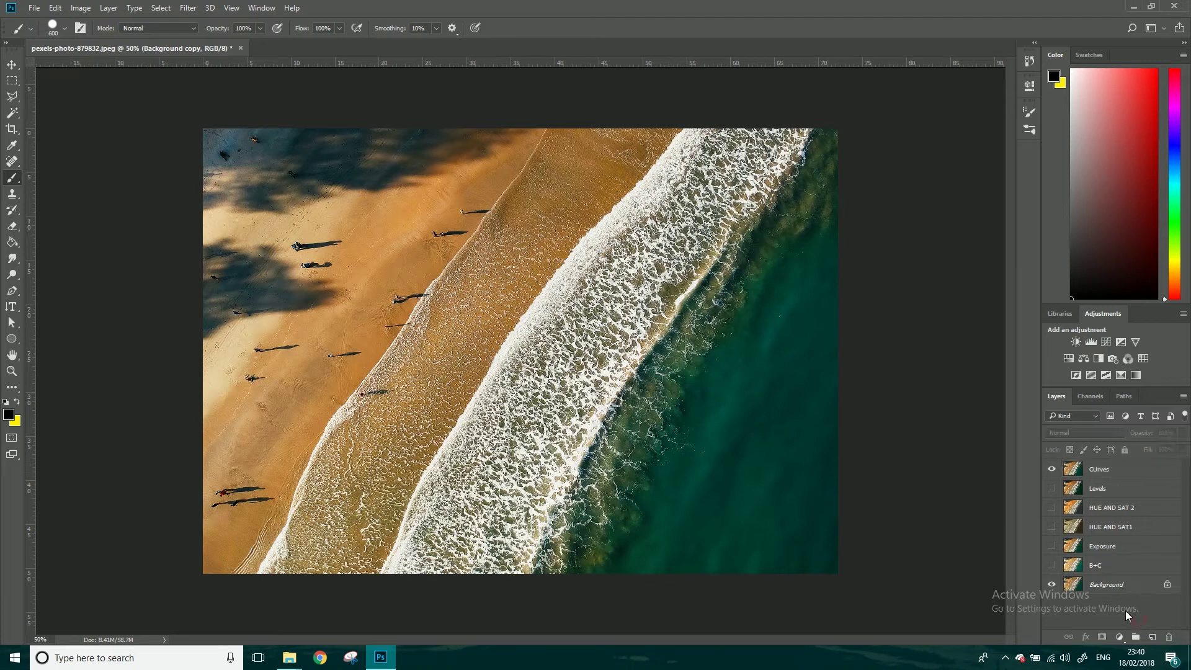
Step: Open the Curves adjustment for the CUrves layer and move its dialog aside to uncover more of the photo
{"action": "left_click", "coordinate": [193, 8]}
{"action": "left_click", "coordinate": [188, 8]}
{"action": "left_click", "coordinate": [114, 7]}
{"action": "mouse_move", "coordinate": [80, 8]}
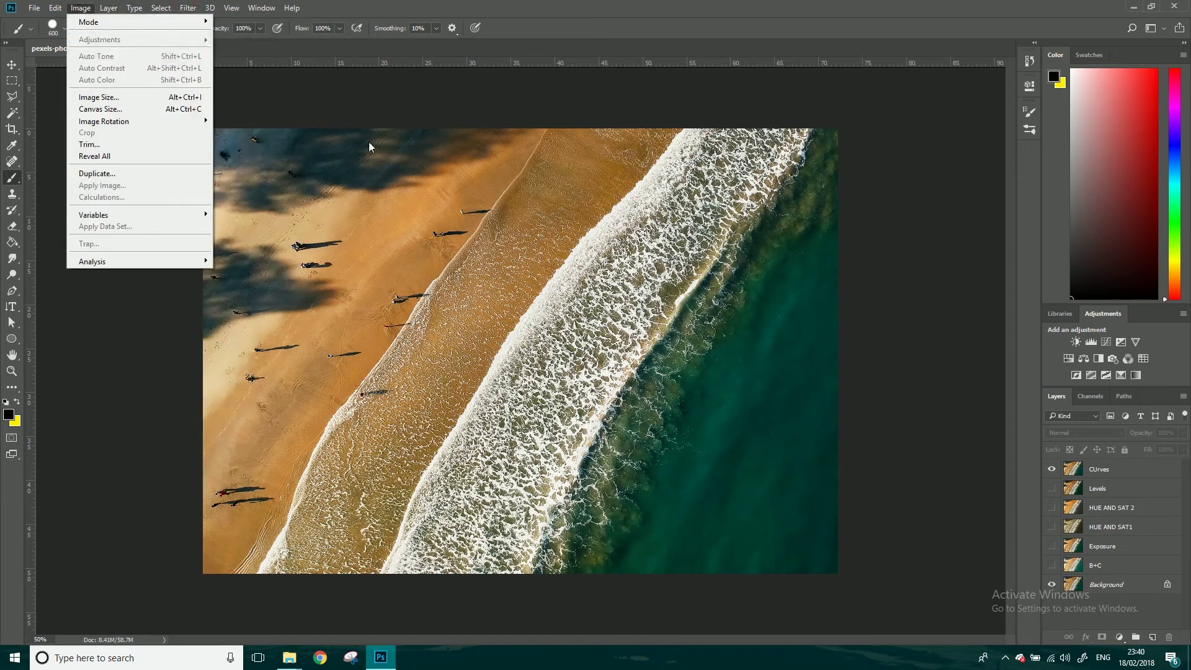
{"action": "left_click", "coordinate": [1100, 468]}
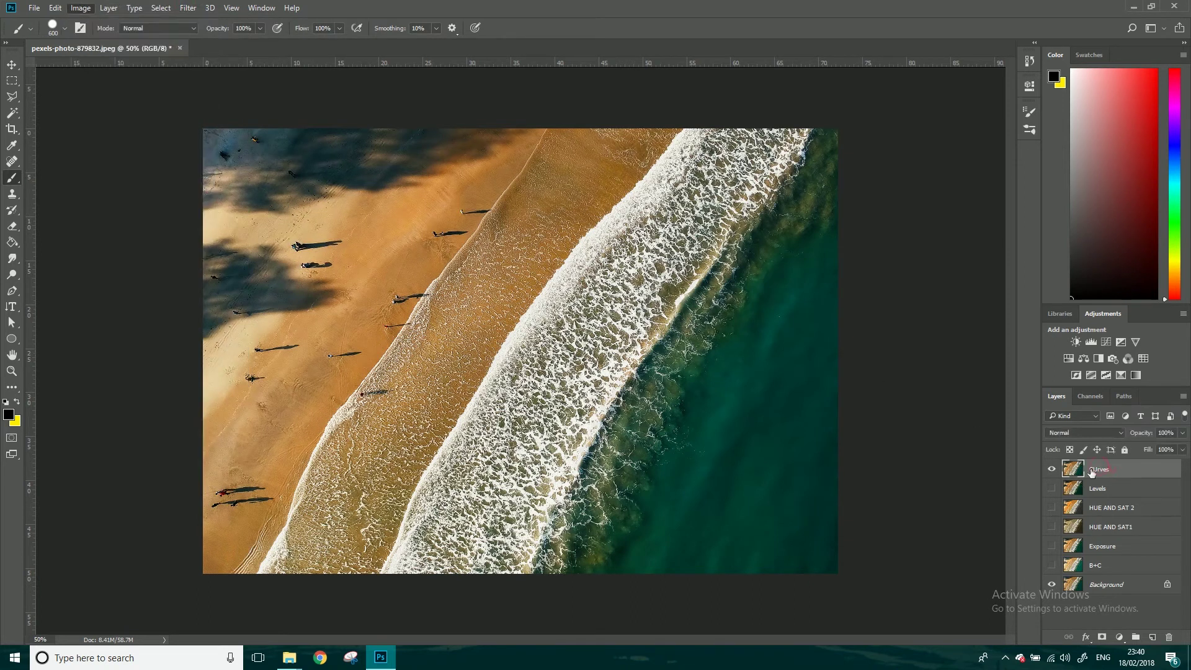
{"action": "left_click", "coordinate": [81, 8]}
{"action": "mouse_move", "coordinate": [107, 39]}
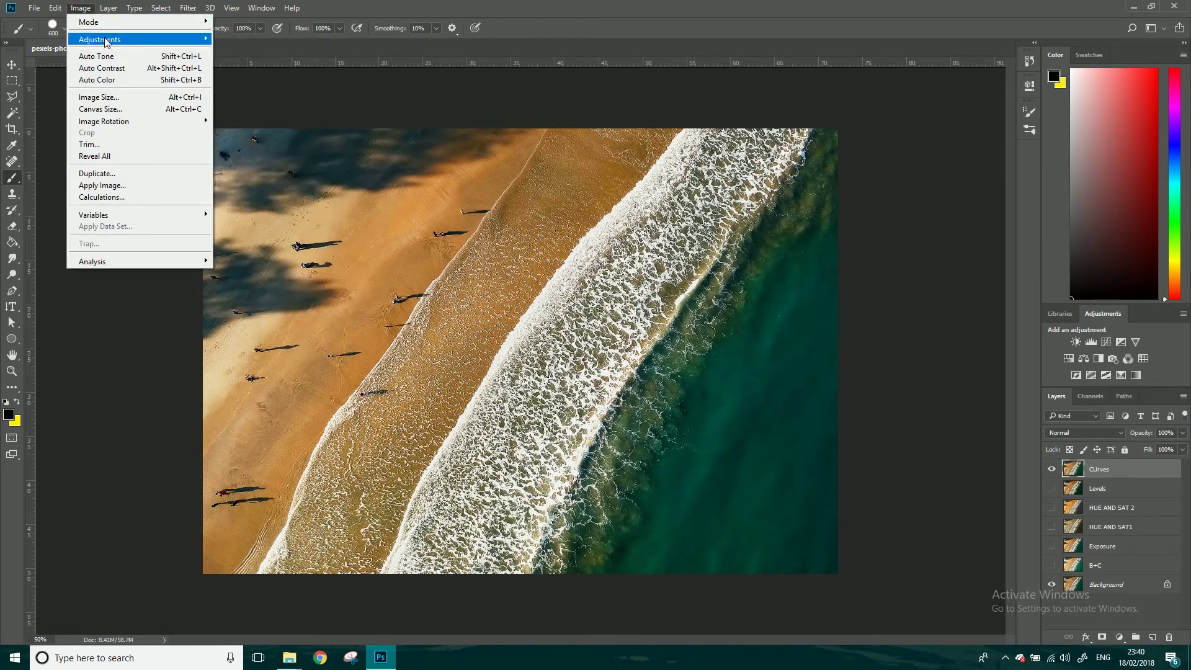
{"action": "left_click", "coordinate": [236, 67]}
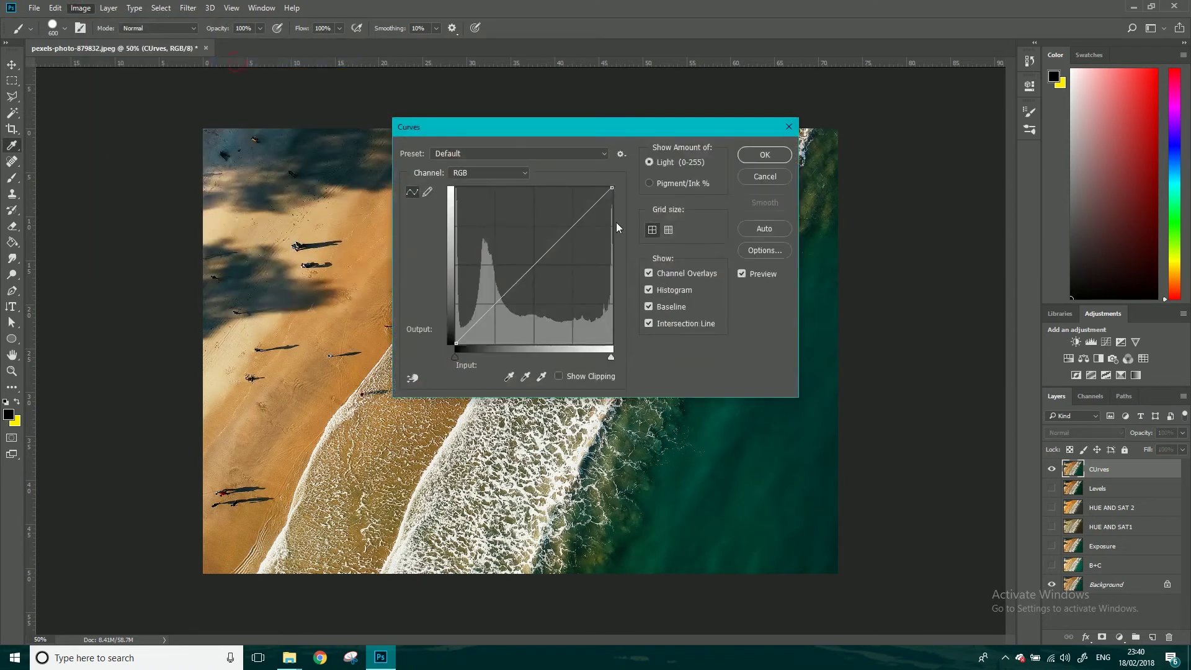
{"action": "left_click_drag", "start_coordinate": [595, 127], "coordinate": [763, 116]}
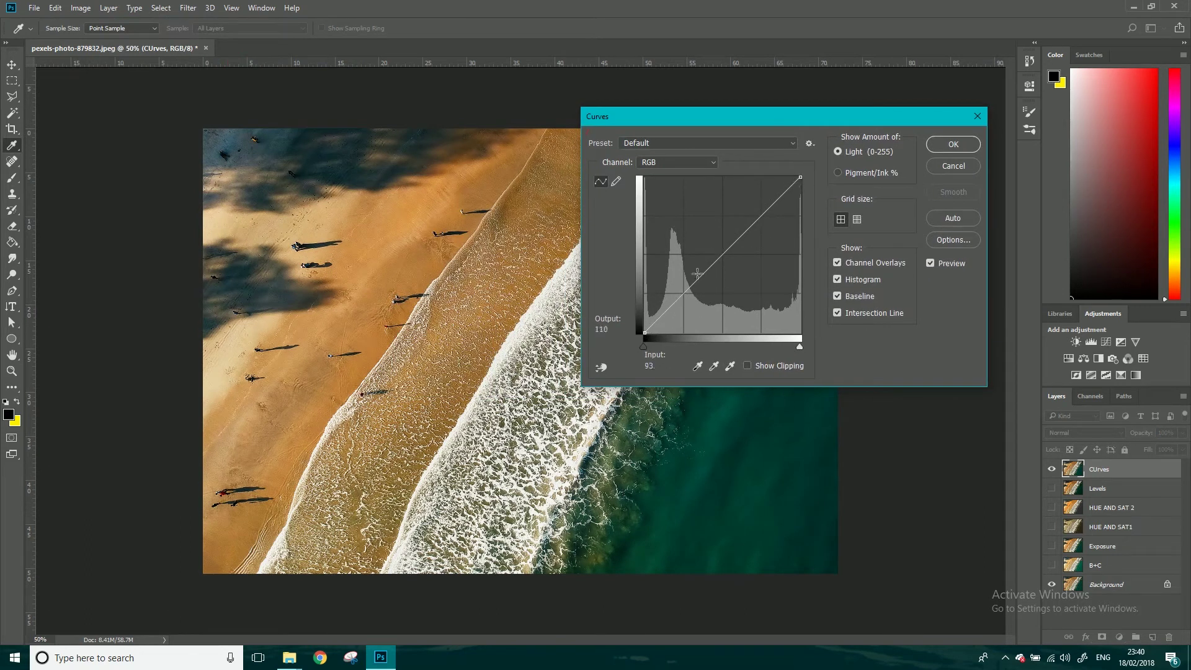
Step: Shape the RGB curve into an S with lowered shadows and a highlight point at input 174, output 193, and compare using the preview
{"action": "left_click_drag", "start_coordinate": [673, 306], "coordinate": [687, 313]}
{"action": "left_click_drag", "start_coordinate": [727, 273], "coordinate": [726, 238]}
{"action": "left_click_drag", "start_coordinate": [687, 314], "coordinate": [681, 303]}
{"action": "left_click_drag", "start_coordinate": [732, 235], "coordinate": [748, 222]}
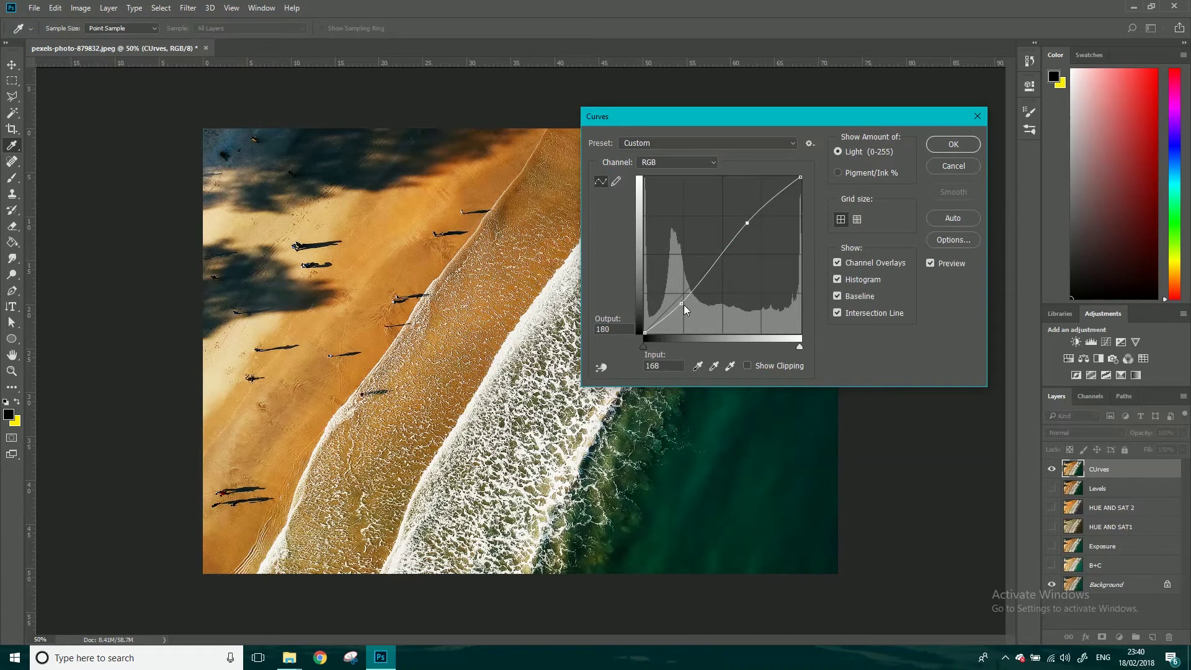
{"action": "left_click_drag", "start_coordinate": [682, 307], "coordinate": [680, 309]}
{"action": "mouse_move", "coordinate": [749, 220]}
{"action": "left_mouse_down"}
{"action": "mouse_move", "coordinate": [759, 206]}
{"action": "mouse_move", "coordinate": [751, 215]}
{"action": "left_mouse_up"}
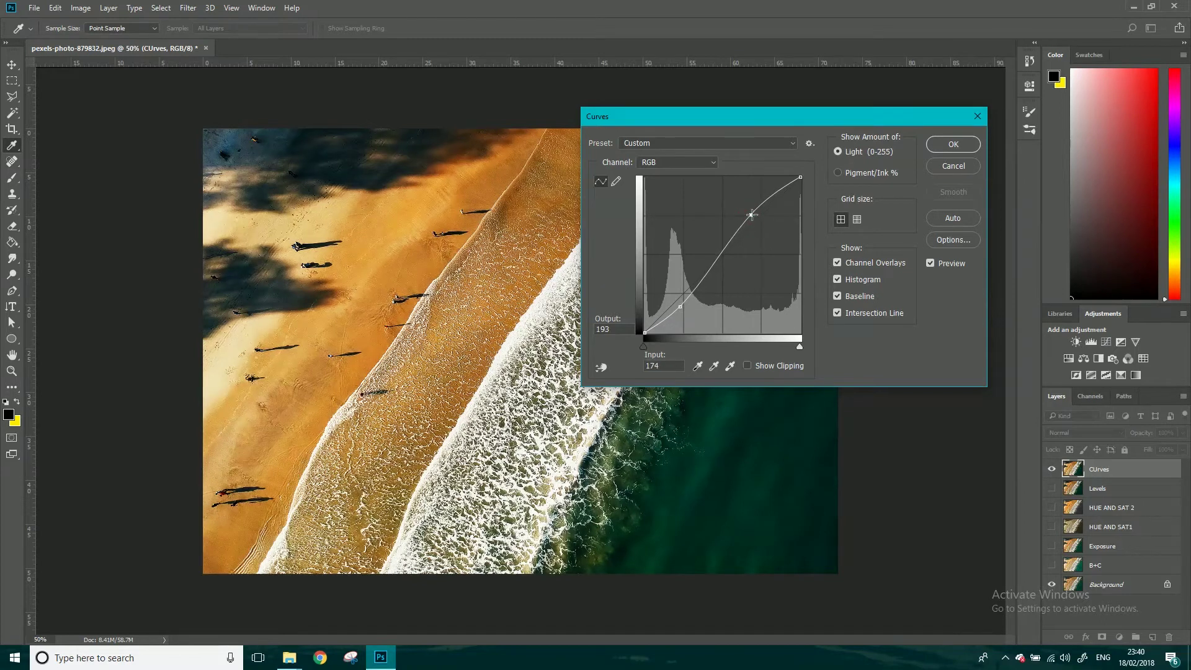
{"action": "left_click", "coordinate": [930, 263]}
{"action": "left_click", "coordinate": [931, 263]}
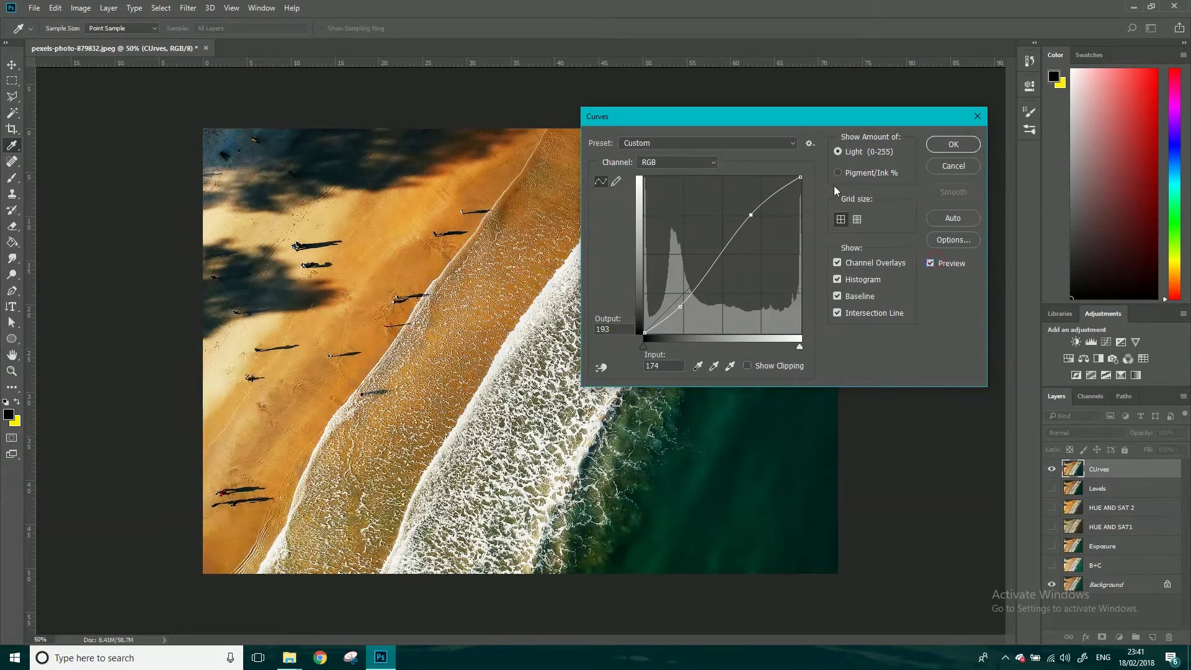
Step: In the Red channel of Curves, add a midtone point at input 122, output 133, and raise the black point's output to 56
{"action": "left_click", "coordinate": [685, 166]}
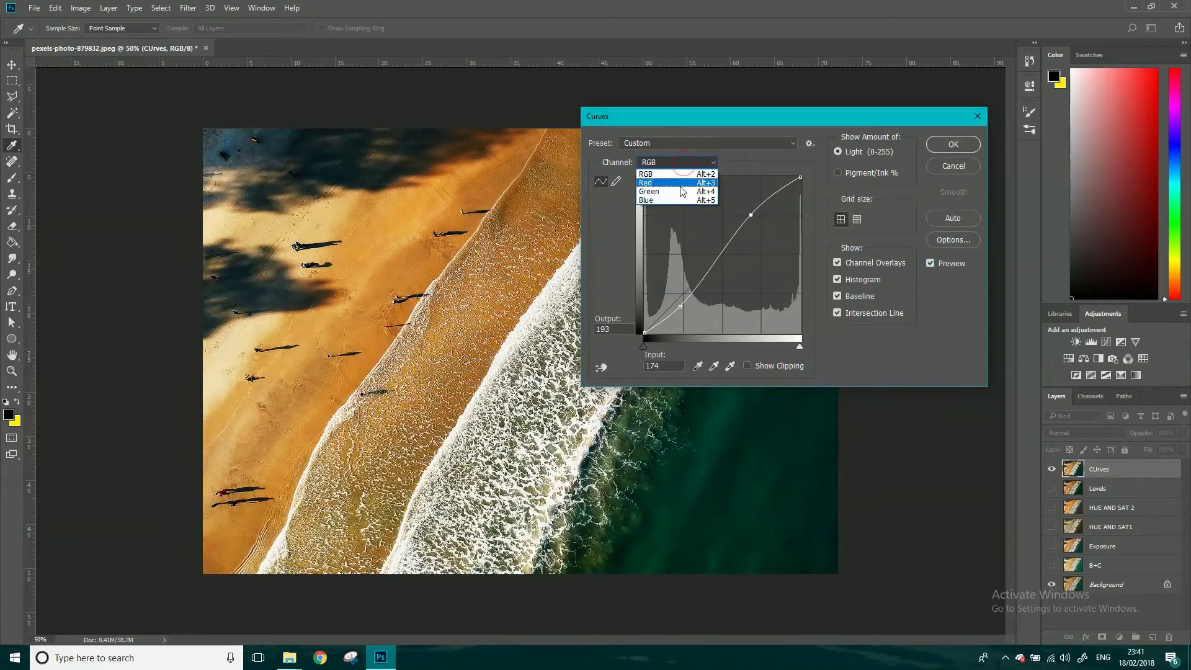
{"action": "left_click", "coordinate": [670, 183]}
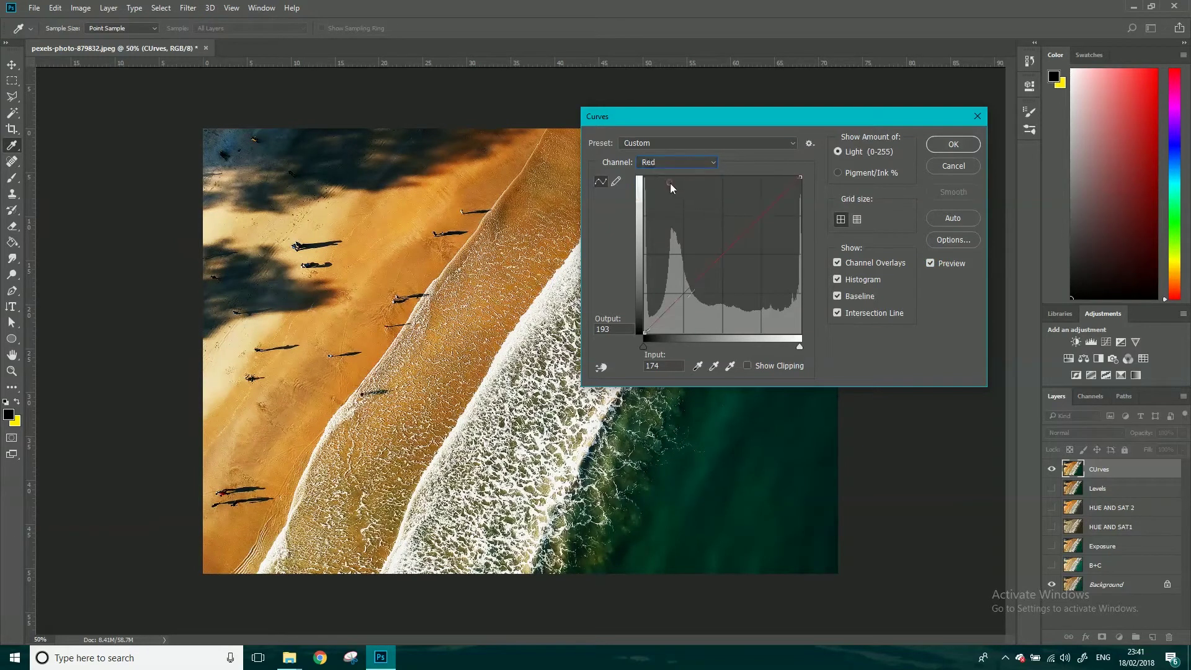
{"action": "left_click", "coordinate": [719, 253]}
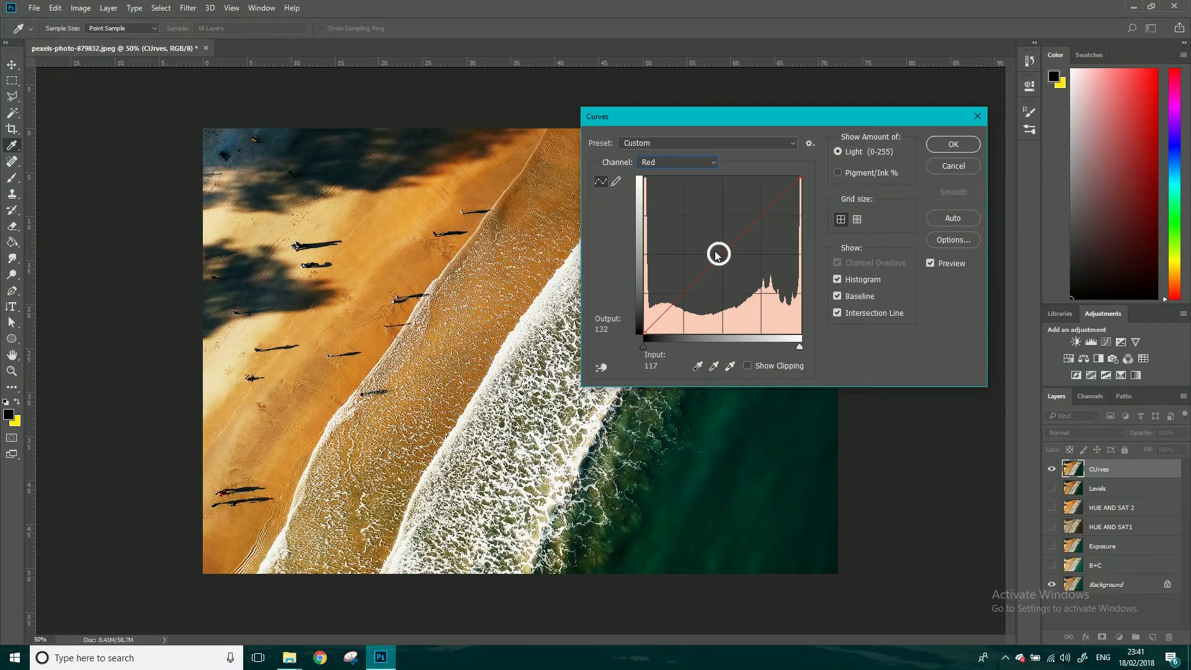
{"action": "left_click_drag", "start_coordinate": [712, 253], "coordinate": [718, 251]}
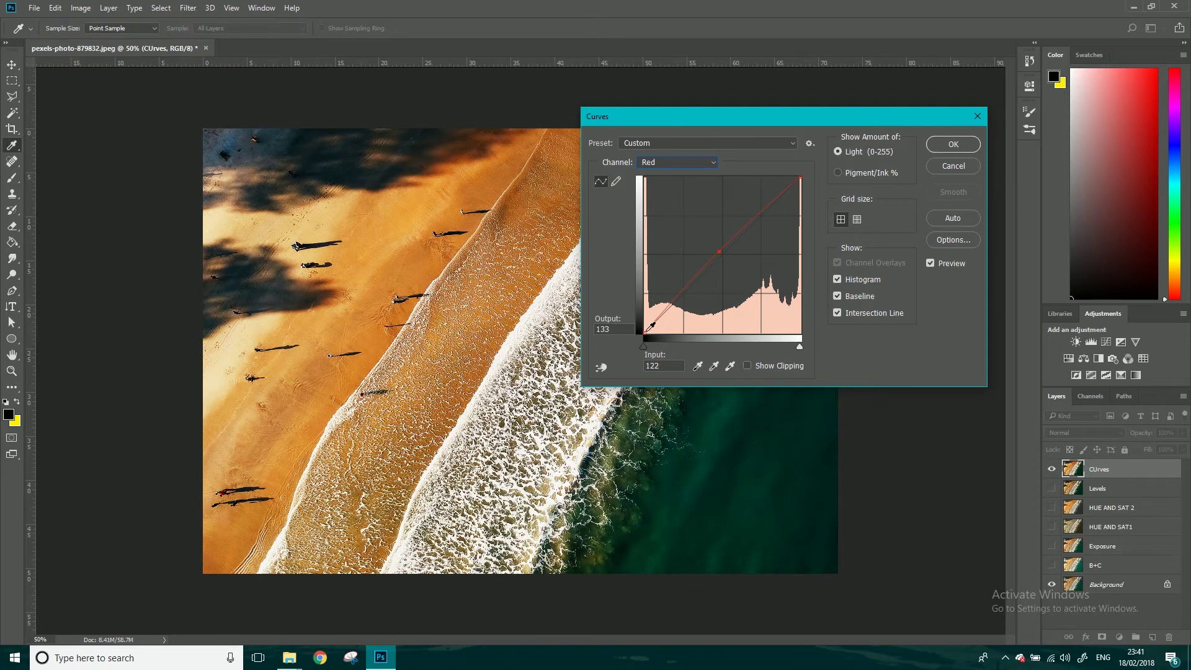
{"action": "left_click_drag", "start_coordinate": [649, 327], "coordinate": [642, 297]}
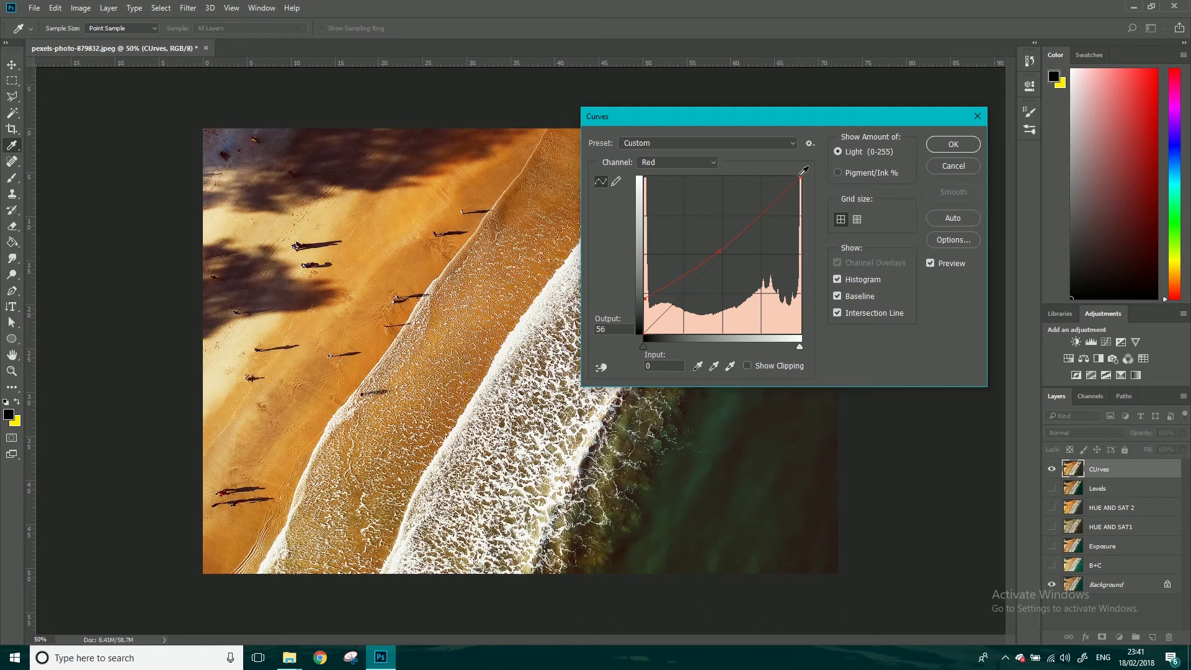
{"action": "mouse_move", "coordinate": [799, 175]}
{"action": "left_mouse_down"}
{"action": "mouse_move", "coordinate": [784, 170]}
{"action": "mouse_move", "coordinate": [807, 158]}
{"action": "left_mouse_up"}
Step: In the Green channel, add a midtone point and settle it at input 131, output 122
{"action": "left_click", "coordinate": [692, 162]}
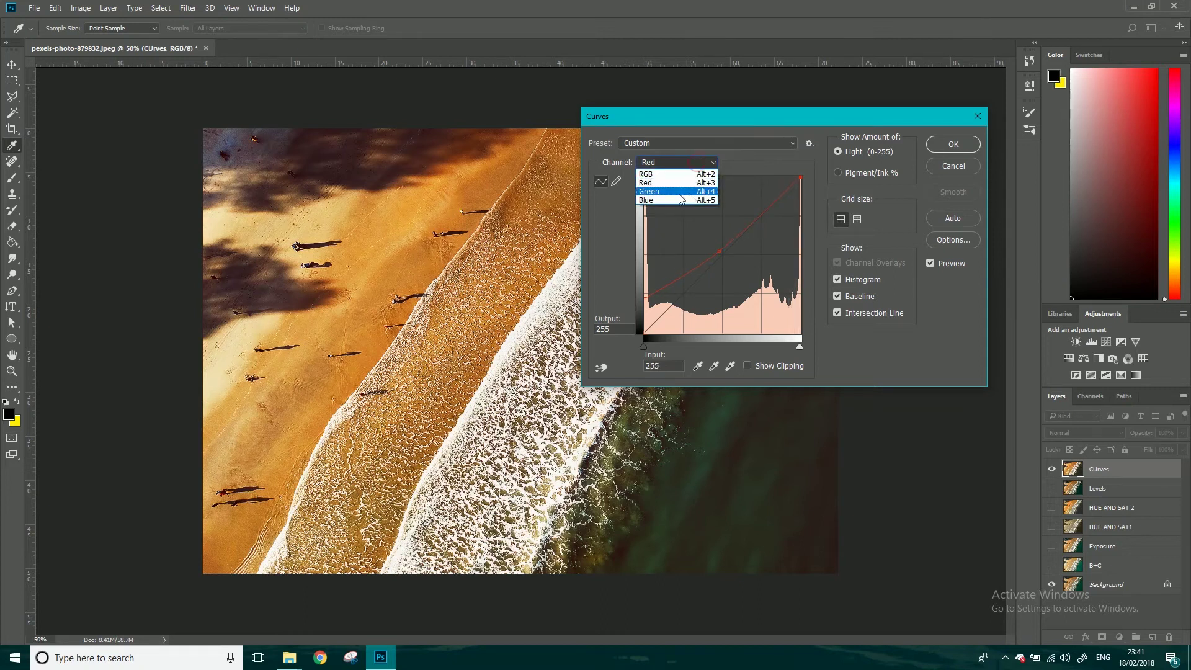
{"action": "left_click", "coordinate": [677, 194]}
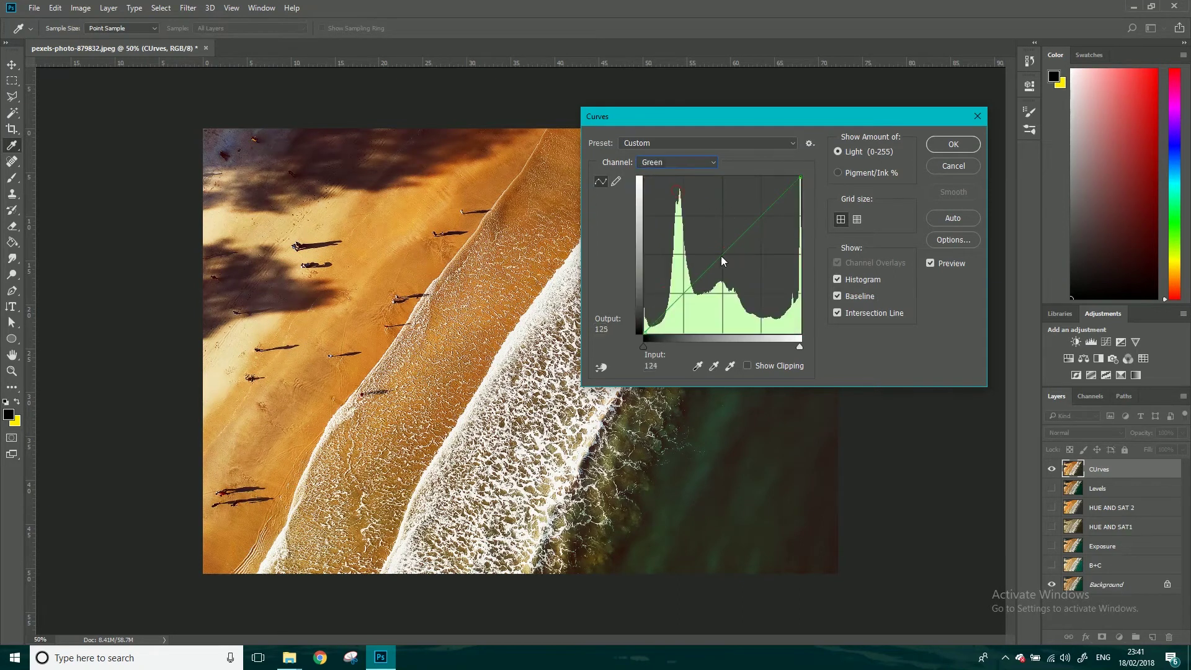
{"action": "left_click_drag", "start_coordinate": [721, 255], "coordinate": [734, 263]}
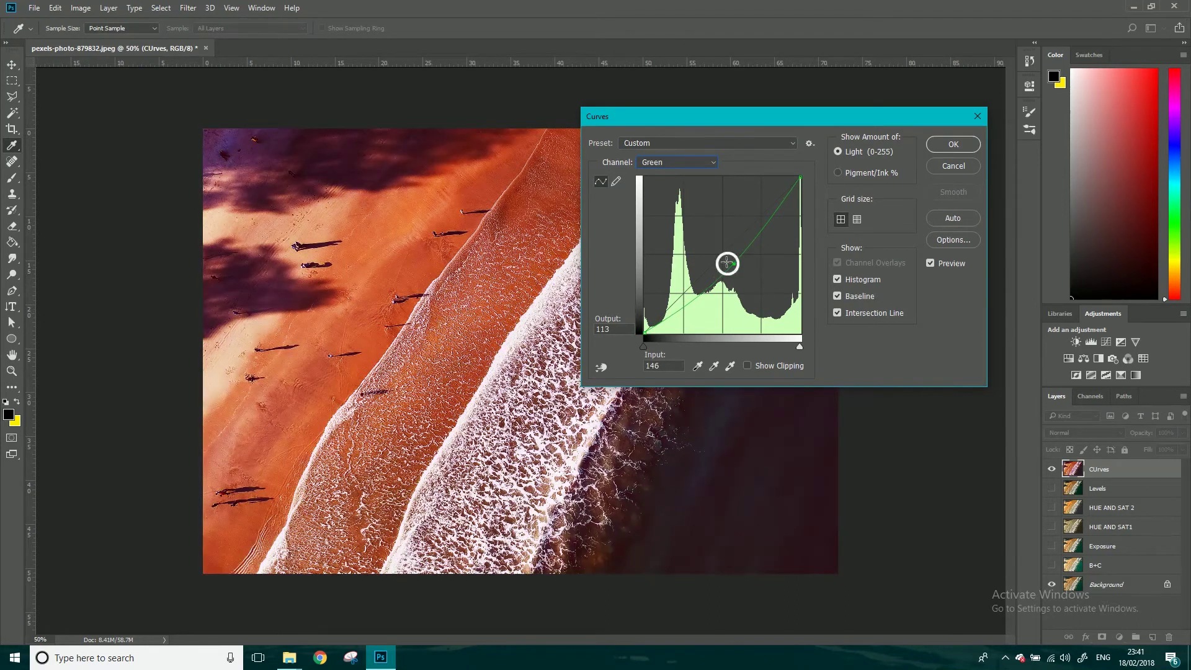
{"action": "left_click_drag", "start_coordinate": [730, 263], "coordinate": [728, 260]}
{"action": "left_click", "coordinate": [724, 258]}
Step: In the Blue channel, pull the middle of the curve slightly down and compare the result with the original using the preview
{"action": "left_click", "coordinate": [688, 164]}
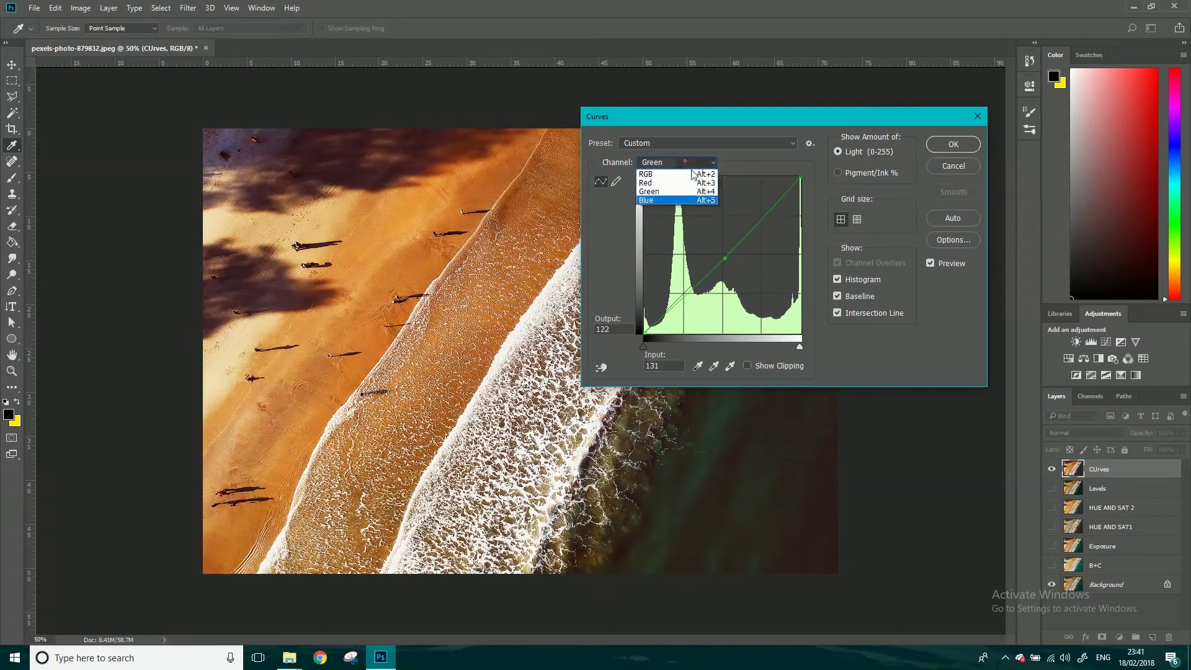
{"action": "left_click", "coordinate": [667, 203]}
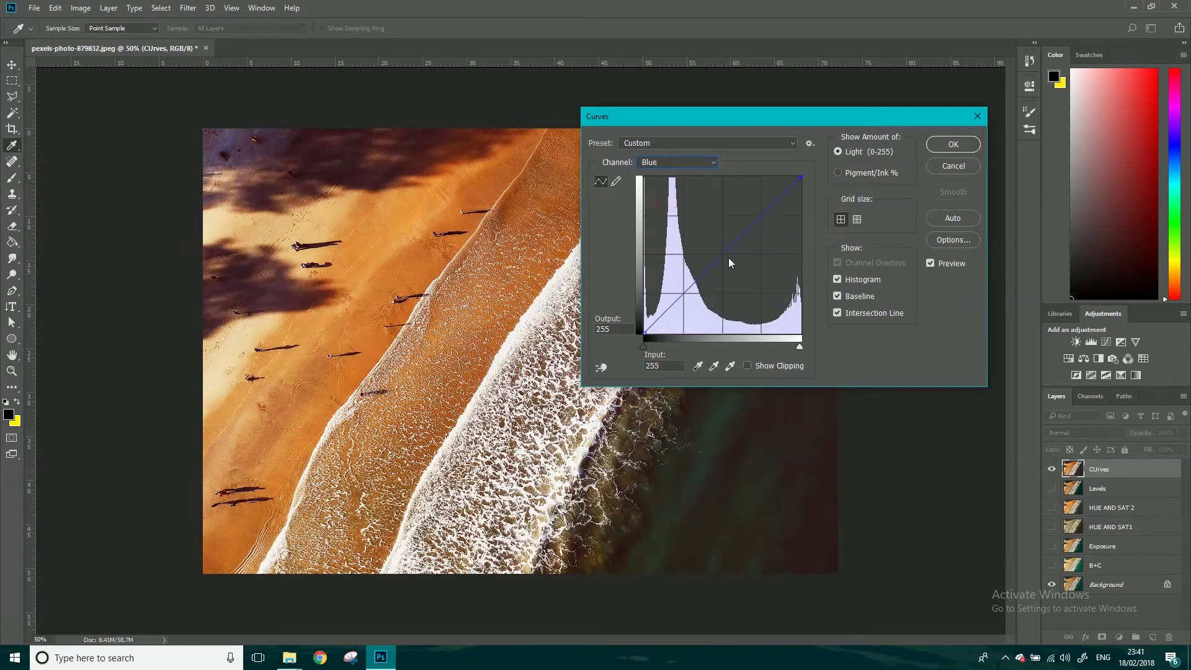
{"action": "mouse_move", "coordinate": [723, 253]}
{"action": "left_mouse_down"}
{"action": "mouse_move", "coordinate": [744, 271]}
{"action": "mouse_move", "coordinate": [727, 261]}
{"action": "left_mouse_up"}
{"action": "left_click", "coordinate": [935, 262]}
{"action": "left_click", "coordinate": [930, 263]}
Step: Back in the RGB channel, lower the highlight point to input 174, output 186, and apply the Curves adjustment
{"action": "left_click", "coordinate": [692, 162]}
{"action": "left_click", "coordinate": [664, 172]}
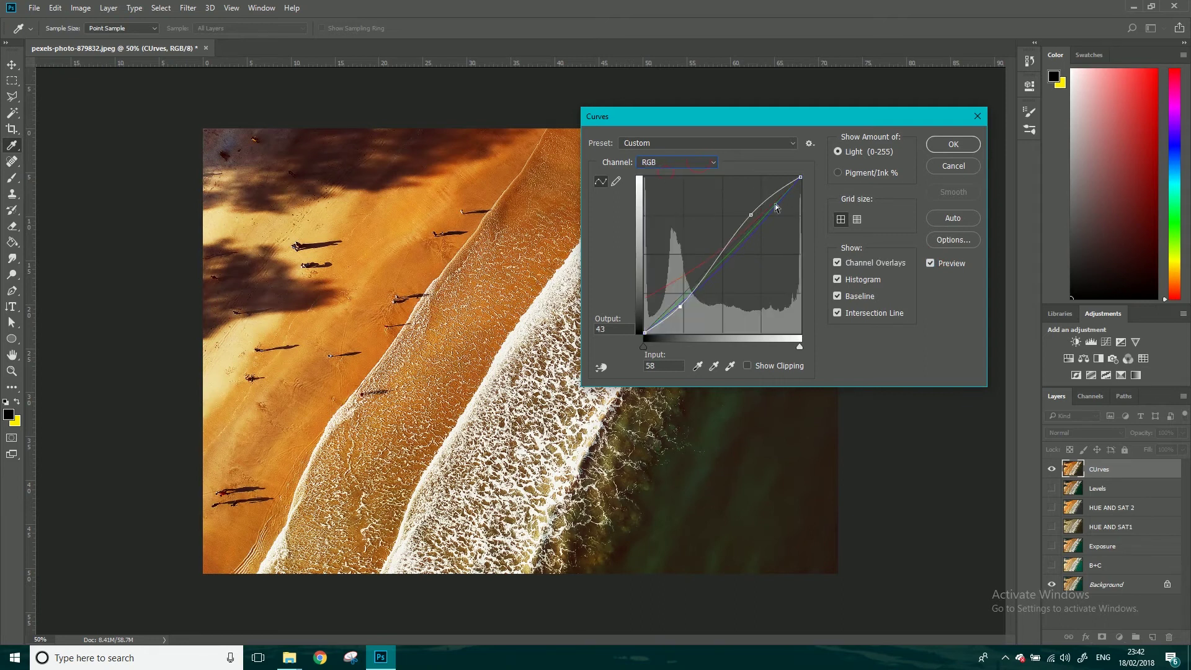
{"action": "left_click", "coordinate": [752, 216]}
{"action": "left_click_drag", "start_coordinate": [752, 215], "coordinate": [752, 219]}
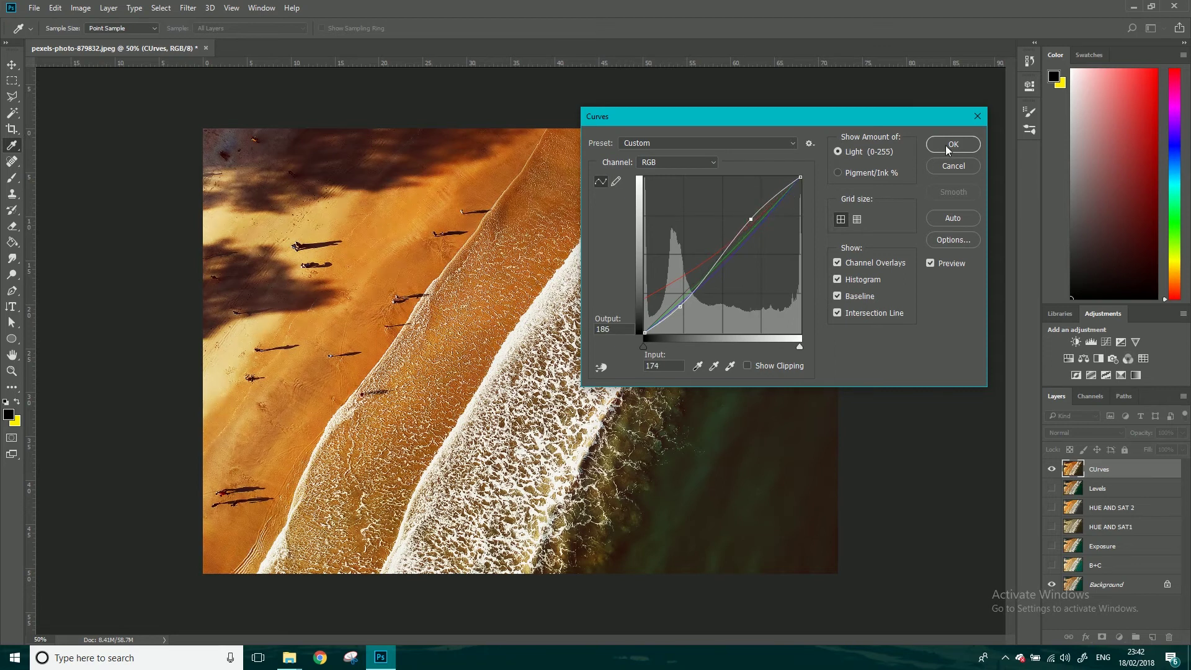
{"action": "left_click", "coordinate": [947, 145]}
Step: Toggle the CUrves layer's visibility to compare it with the original photo, leaving the layer hidden
{"action": "key", "text": "b"}
{"action": "left_click", "coordinate": [1053, 469]}
{"action": "left_click", "coordinate": [1056, 470]}
{"action": "left_click", "coordinate": [1052, 470]}
Step: Duplicate the Background layer, place the copy at the top of the layer stack and rename it B+W
{"action": "left_click_drag", "start_coordinate": [1138, 587], "coordinate": [1154, 632]}
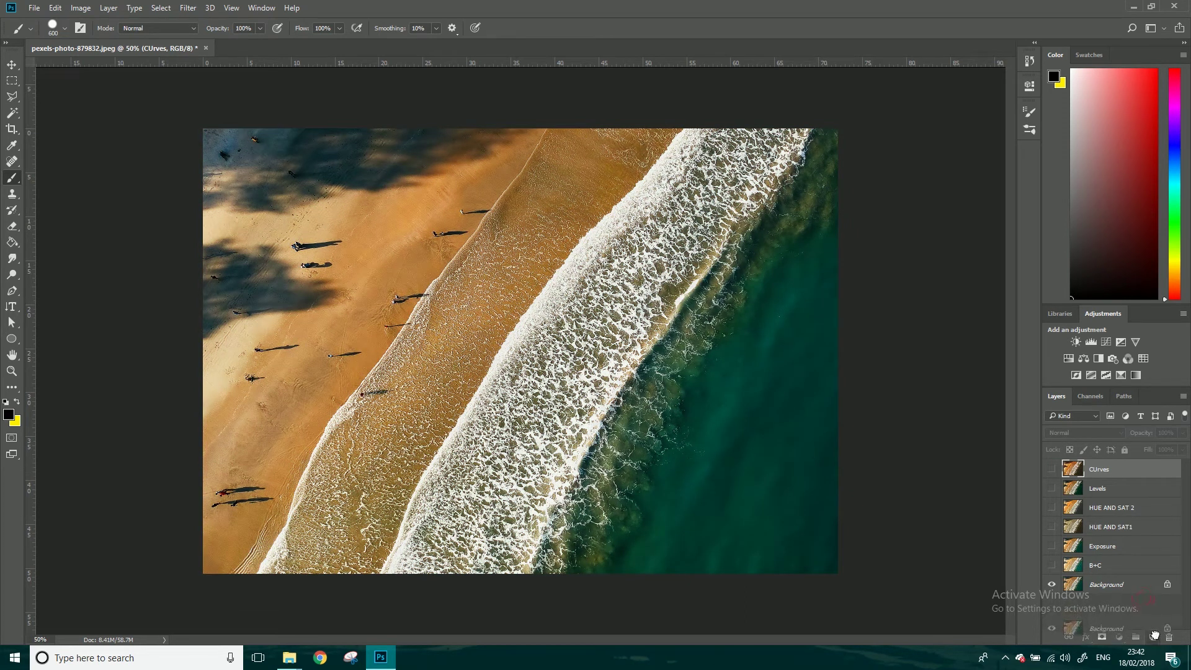
{"action": "left_click_drag", "start_coordinate": [1154, 631], "coordinate": [1154, 634]}
{"action": "left_click_drag", "start_coordinate": [1111, 582], "coordinate": [1102, 467]}
{"action": "double_click", "coordinate": [1110, 469]}
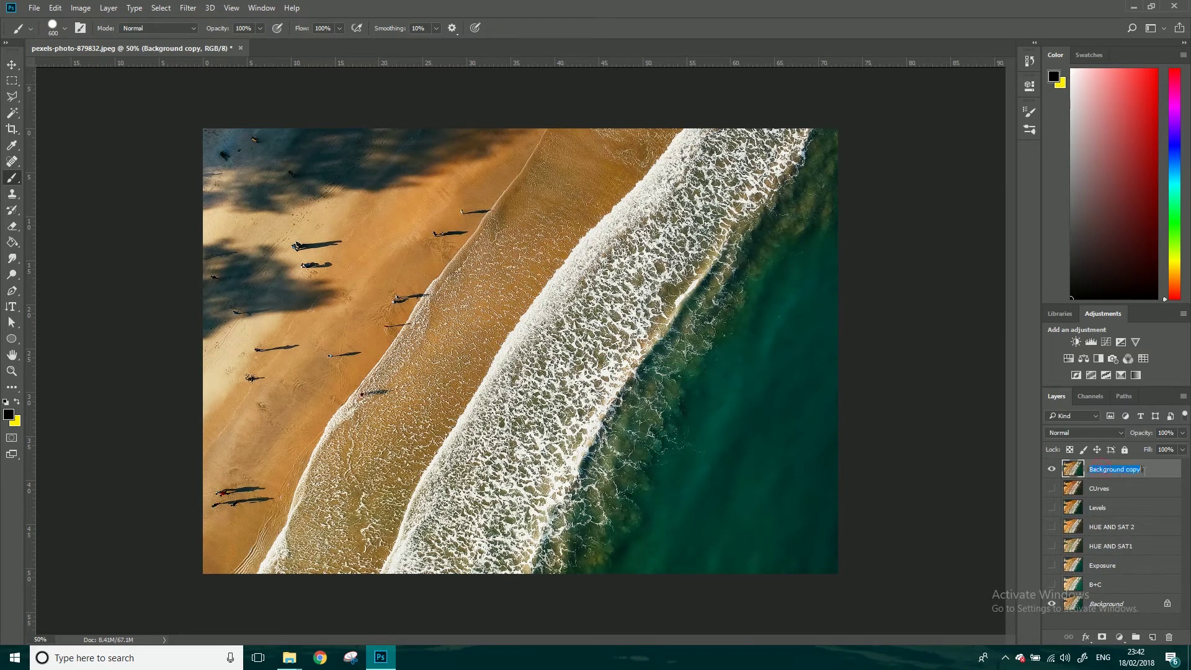
{"action": "type", "text": "B+W"}
{"action": "left_click", "coordinate": [1134, 627]}
{"action": "left_click", "coordinate": [1118, 472]}
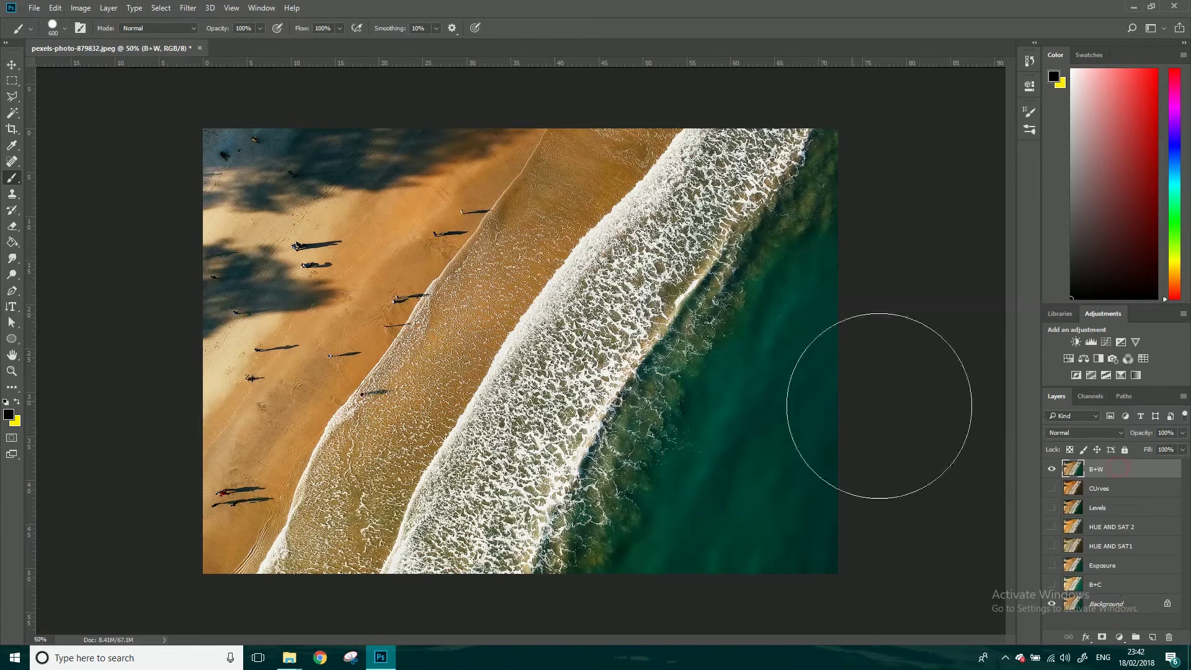
Step: Try desaturating the B+W layer with Hue/Saturation at Saturation -100, and discard the adjustment
{"action": "left_click", "coordinate": [81, 8]}
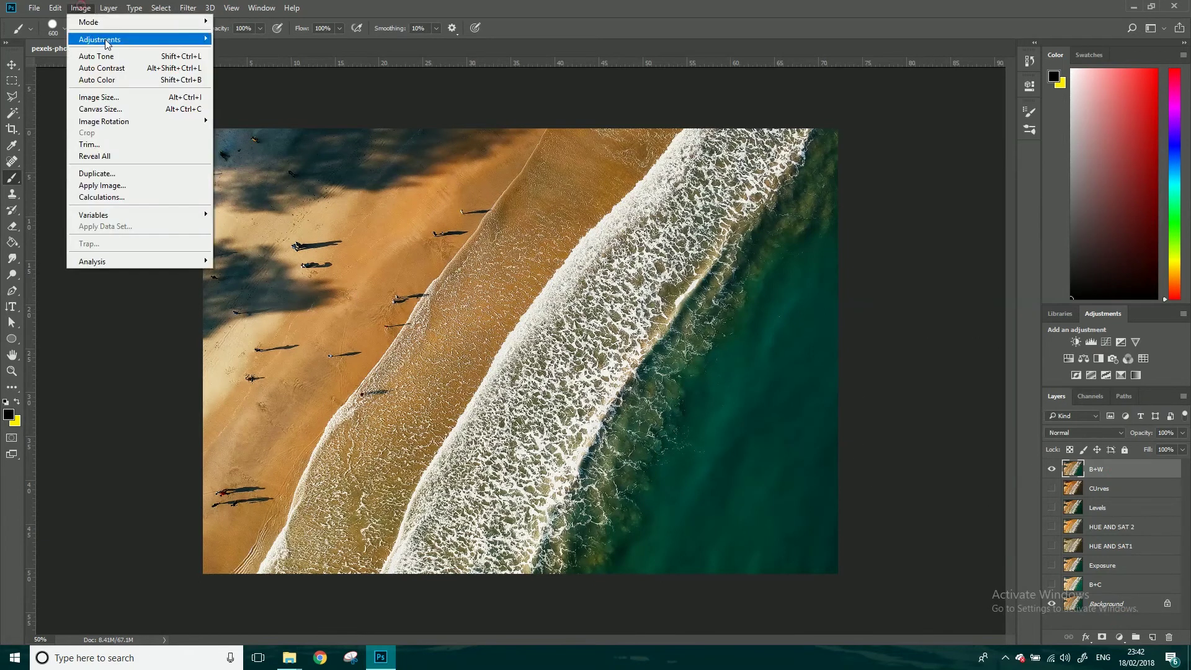
{"action": "mouse_move", "coordinate": [174, 40]}
{"action": "left_click", "coordinate": [245, 103]}
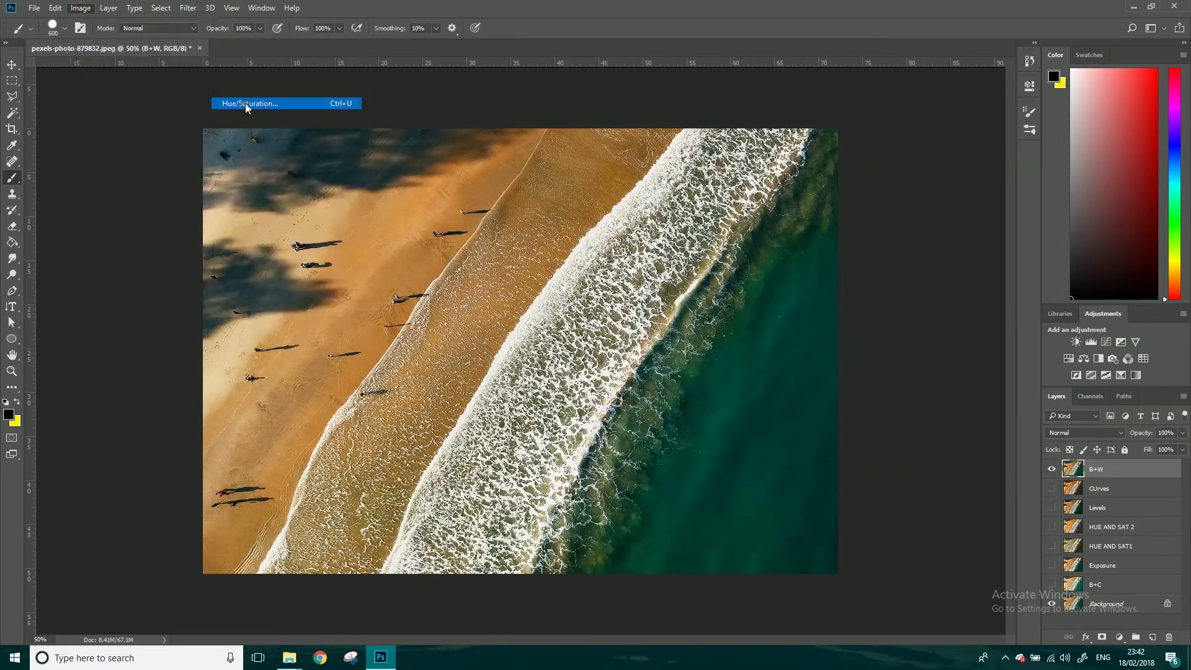
{"action": "left_click_drag", "start_coordinate": [792, 327], "coordinate": [698, 336]}
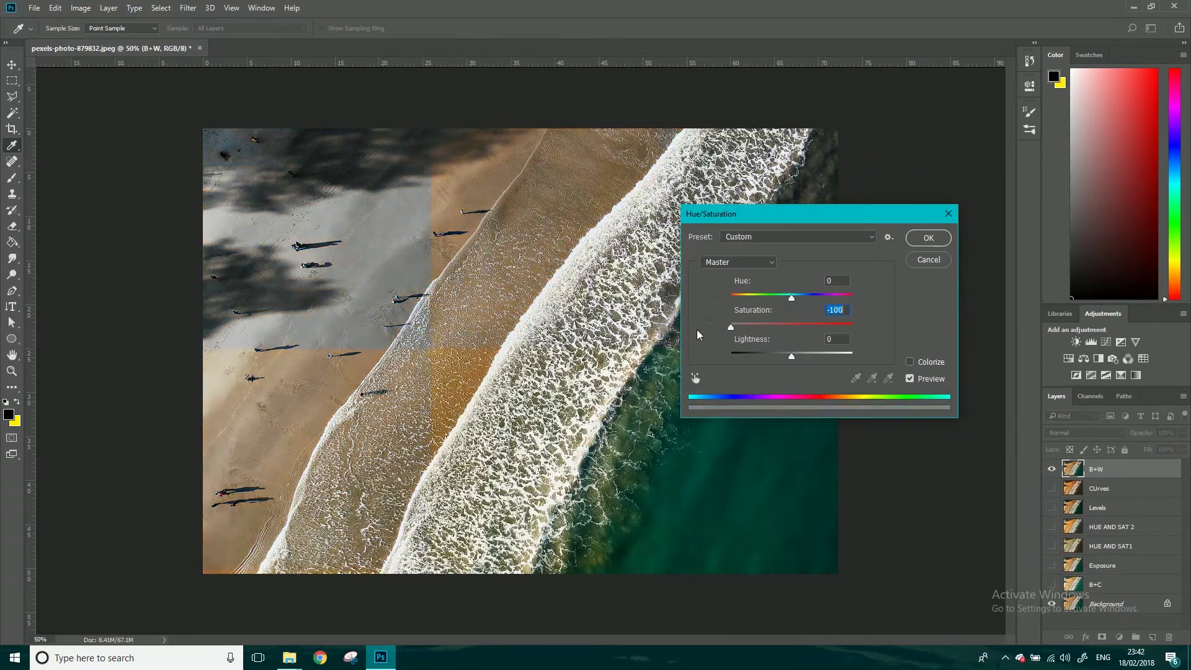
{"action": "left_click", "coordinate": [934, 261]}
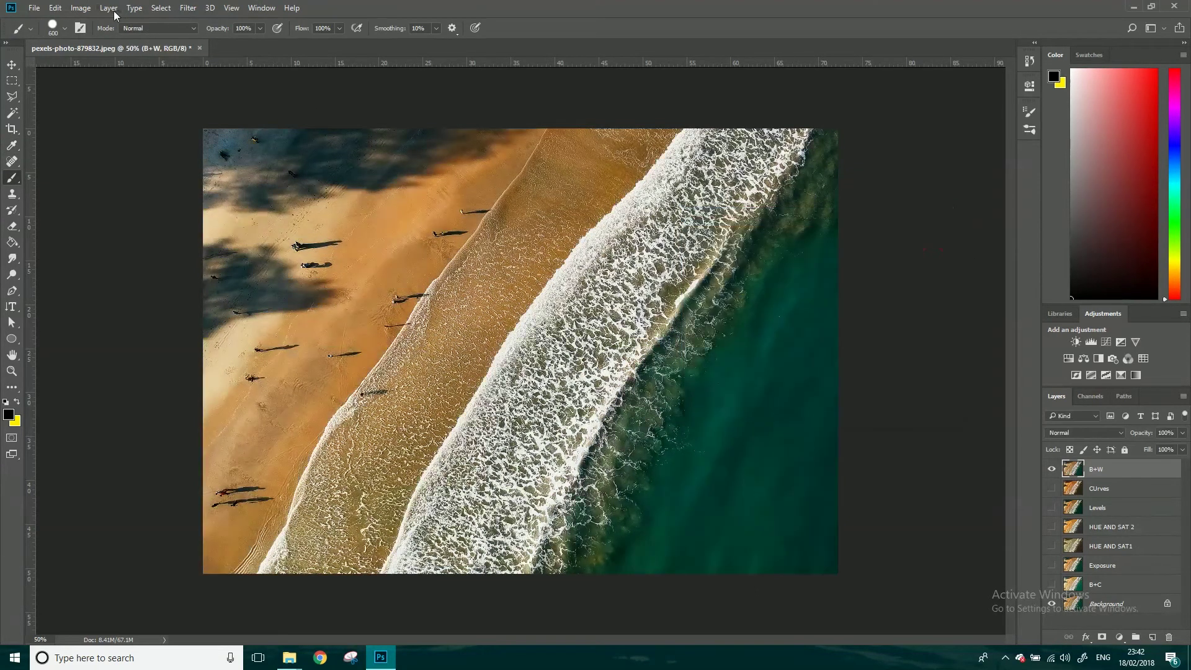
Step: Open the Black & White adjustment for the B+W layer and move its dialog aside to uncover the photo
{"action": "left_click", "coordinate": [83, 8]}
{"action": "mouse_move", "coordinate": [133, 39]}
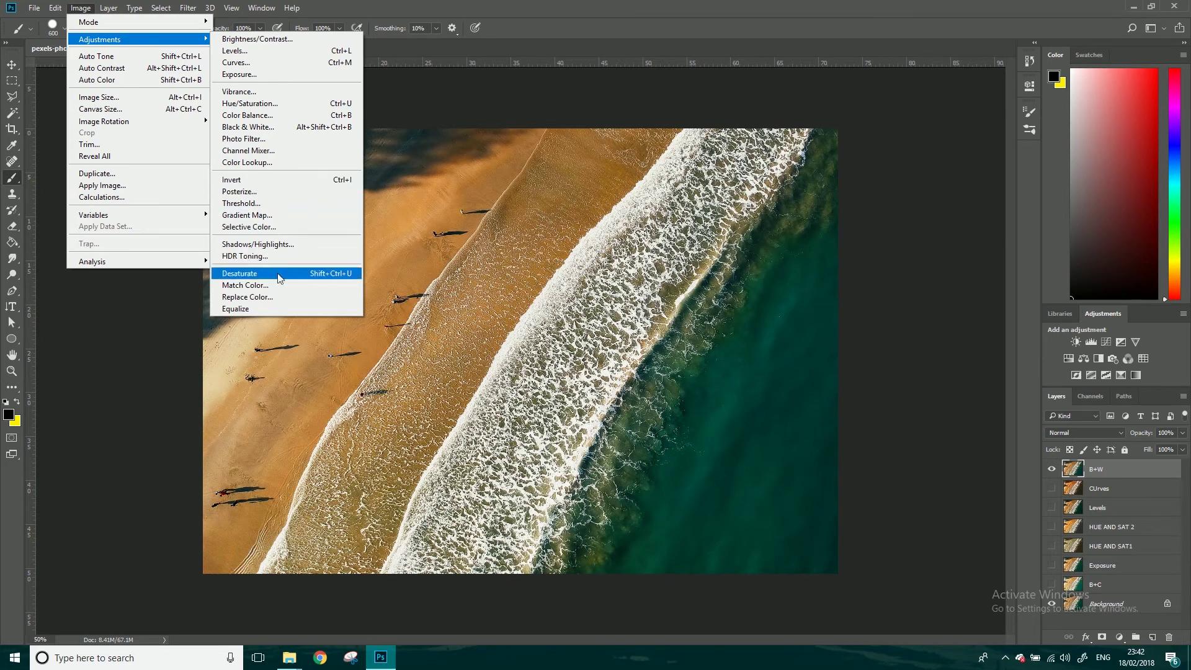
{"action": "left_click", "coordinate": [258, 127]}
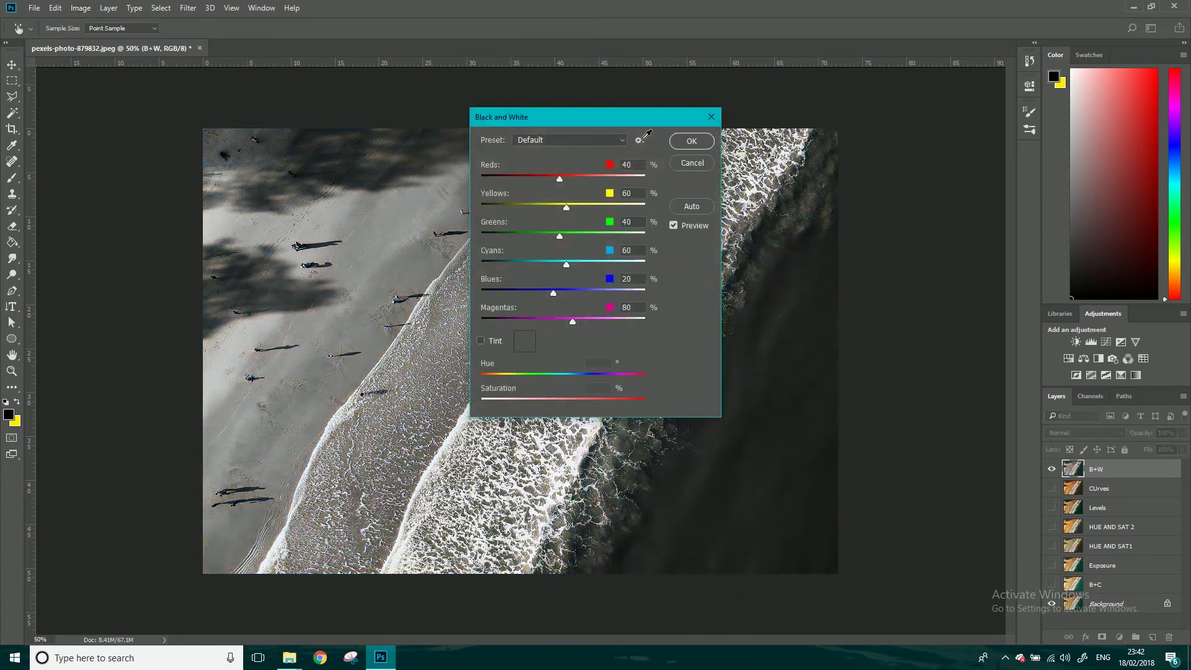
{"action": "left_click_drag", "start_coordinate": [578, 117], "coordinate": [950, 113]}
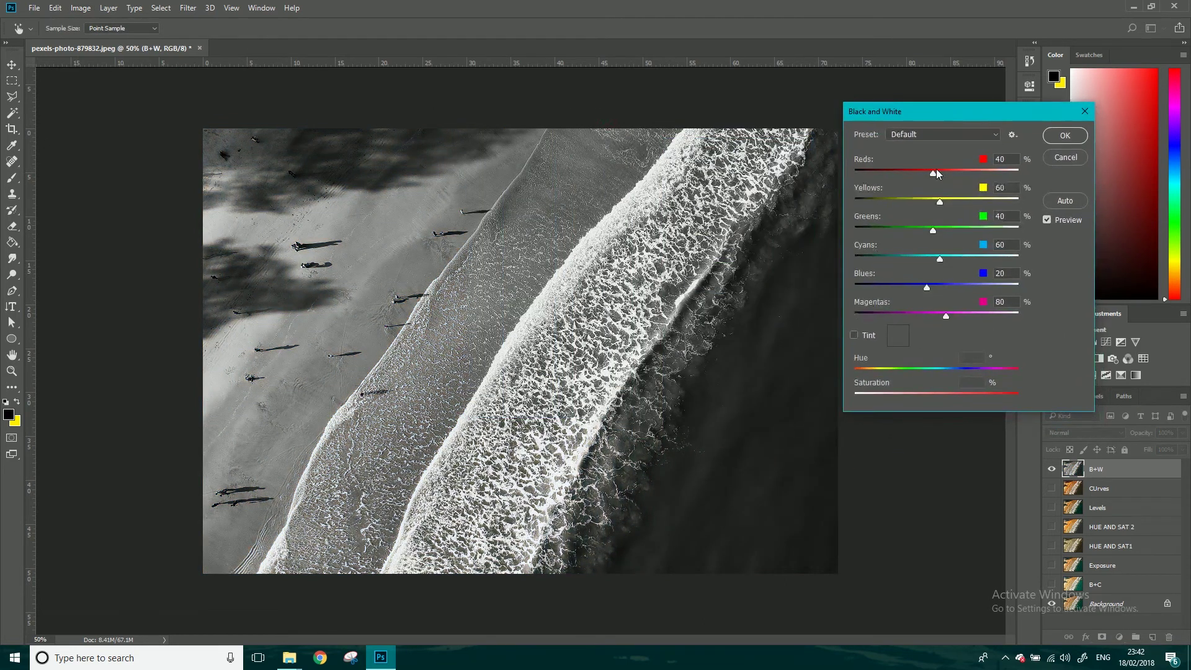
Step: Try a custom mix with Reds 134, Yellows 113, Greens -77 and raised Blues, and apply the automatic black-and-white mix instead
{"action": "left_click_drag", "start_coordinate": [932, 173], "coordinate": [962, 184]}
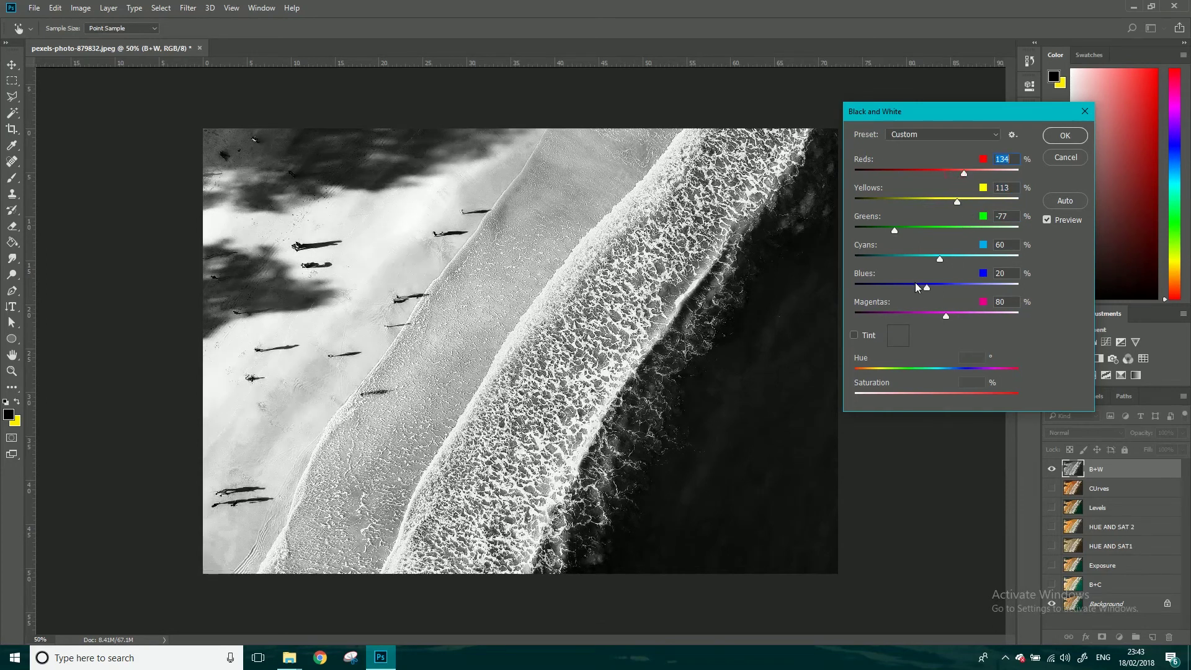
{"action": "left_click_drag", "start_coordinate": [927, 287], "coordinate": [937, 288]}
{"action": "left_click", "coordinate": [1066, 200]}
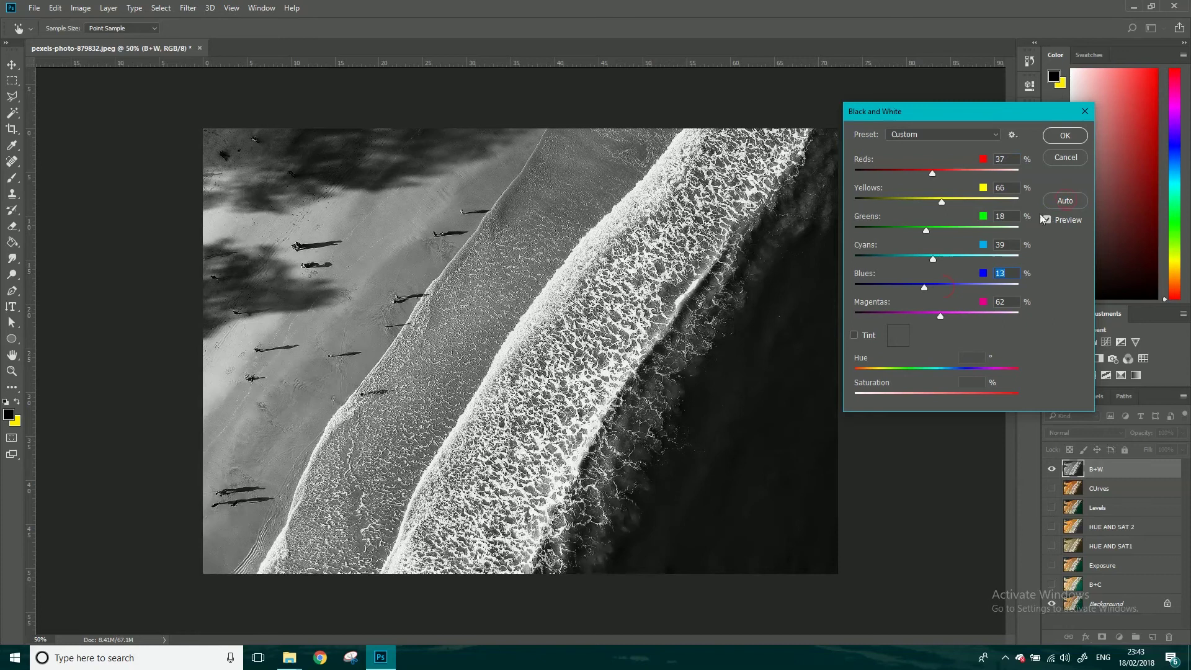
{"action": "left_click", "coordinate": [1066, 135]}
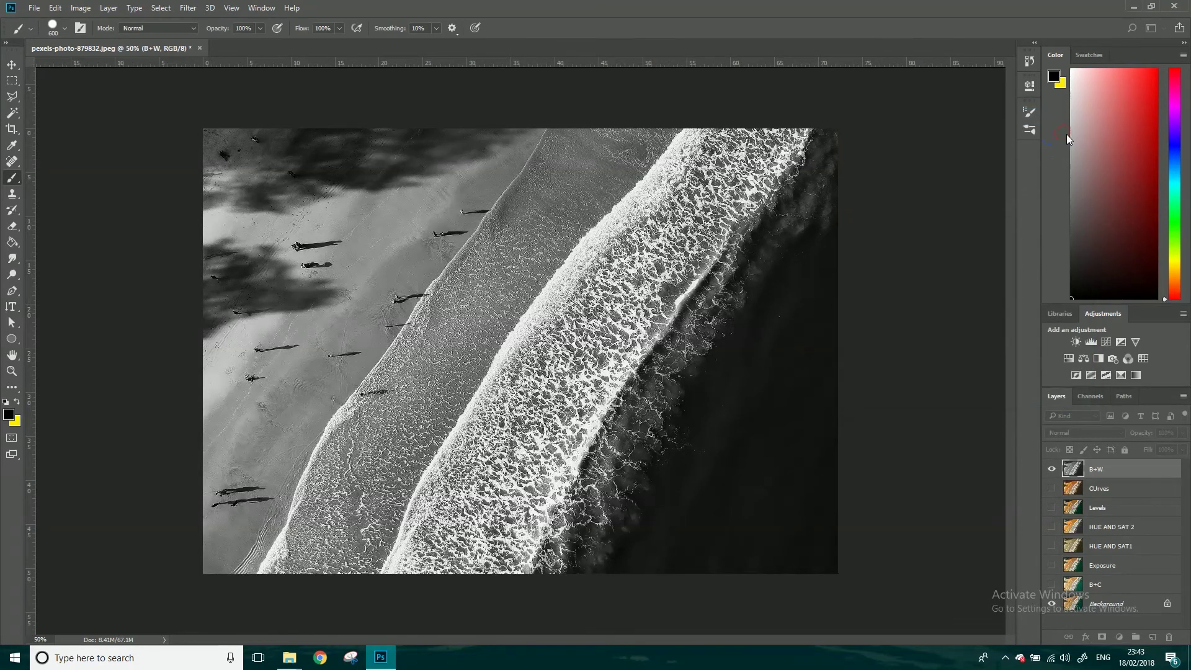
Step: Hide the B+W layer and select the Background layer
{"action": "left_click", "coordinate": [1053, 469]}
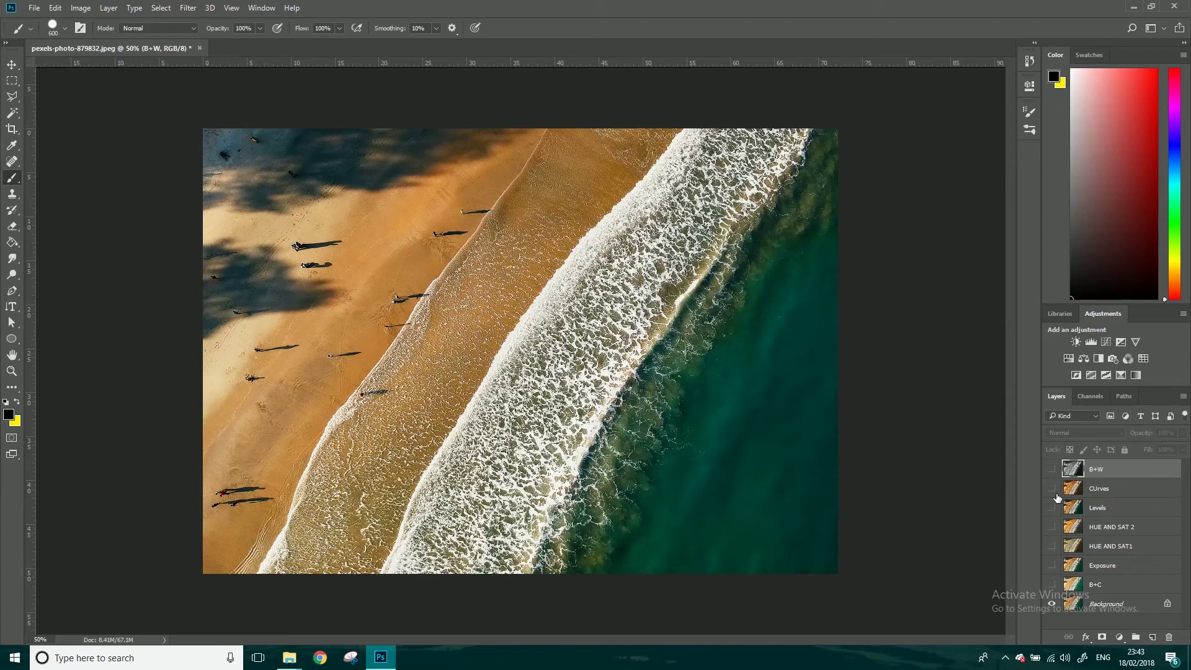
{"action": "left_click", "coordinate": [81, 8]}
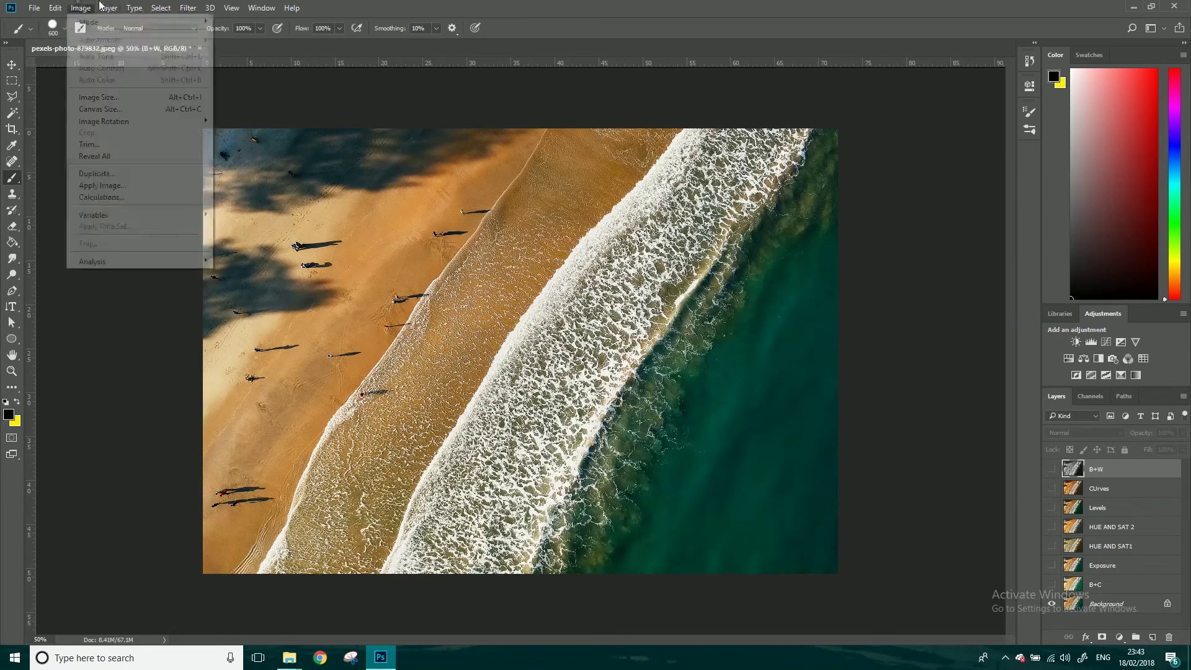
{"action": "left_click", "coordinate": [1108, 592]}
{"action": "left_click", "coordinate": [1104, 603]}
Step: View the HUE AND SAT 2 layer on its own with the Background hidden, and restore the view to only the Background
{"action": "left_click", "coordinate": [1051, 604]}
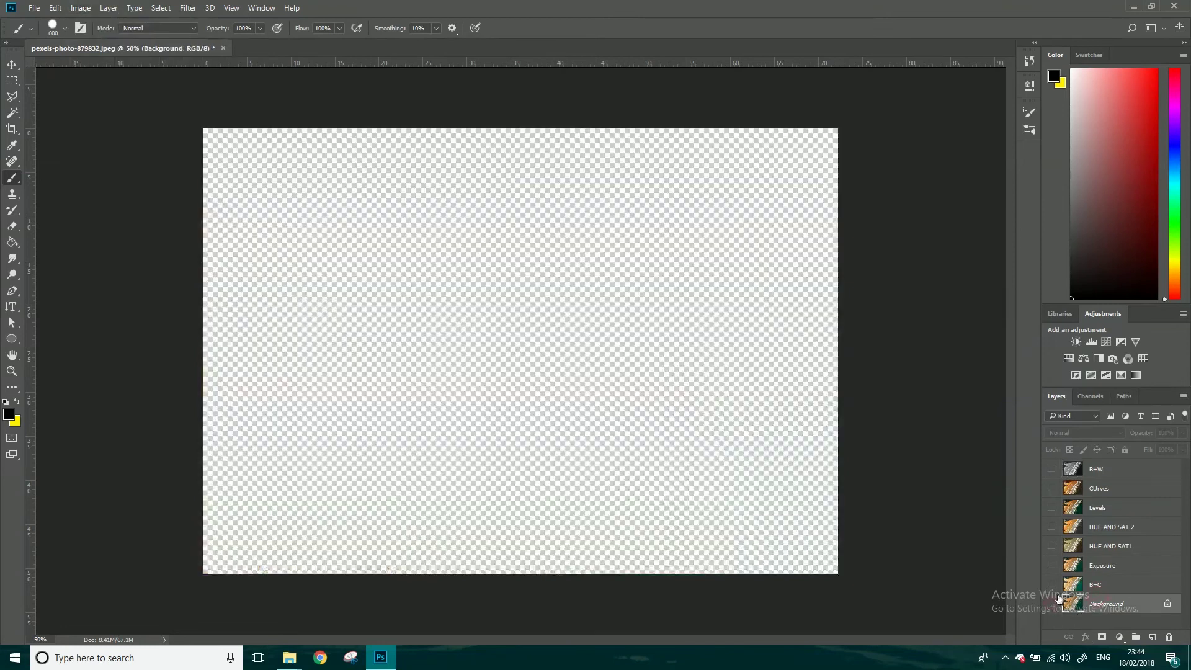
{"action": "left_click", "coordinate": [1052, 528]}
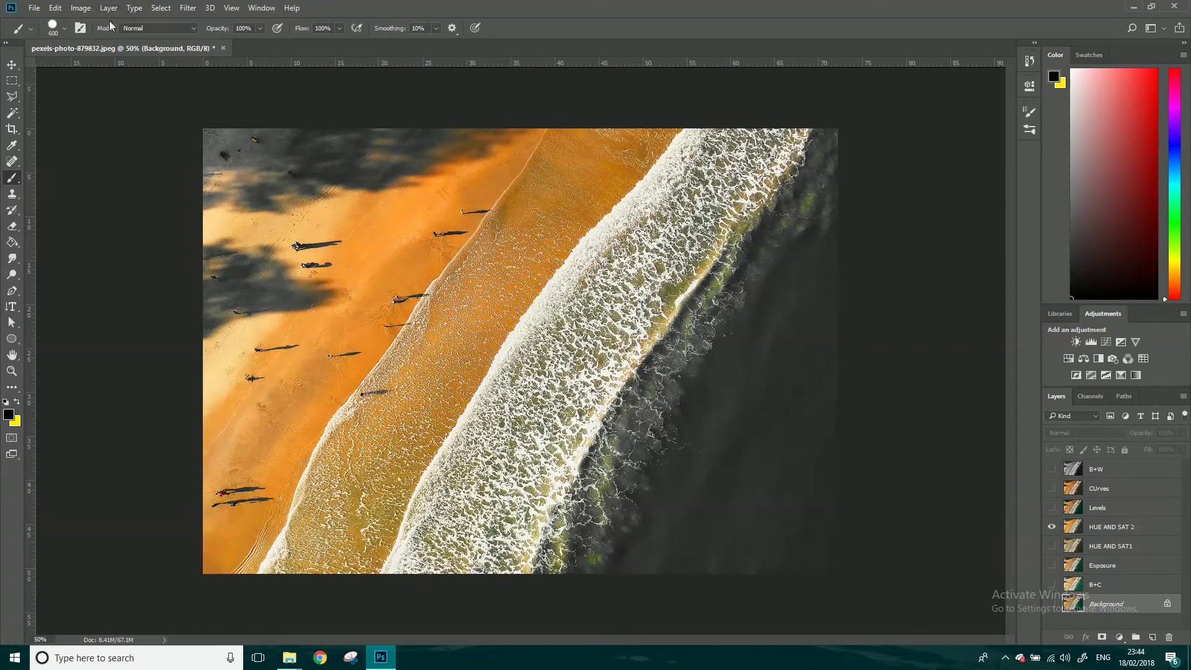
{"action": "left_click", "coordinate": [1052, 527]}
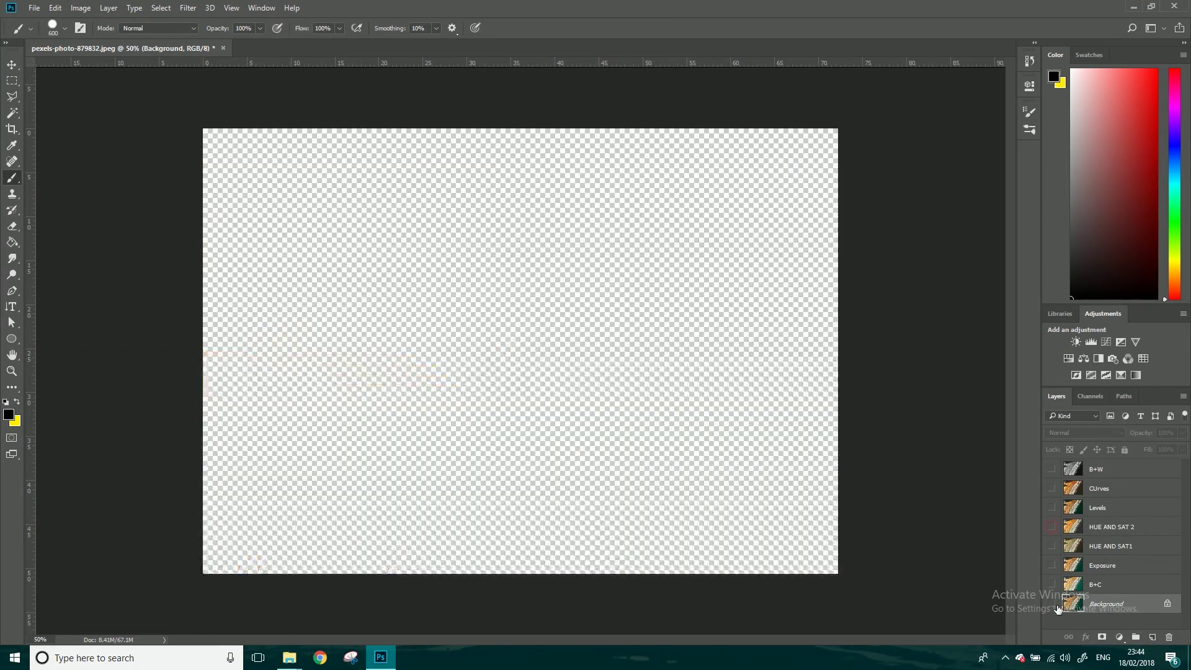
{"action": "left_click", "coordinate": [1052, 603]}
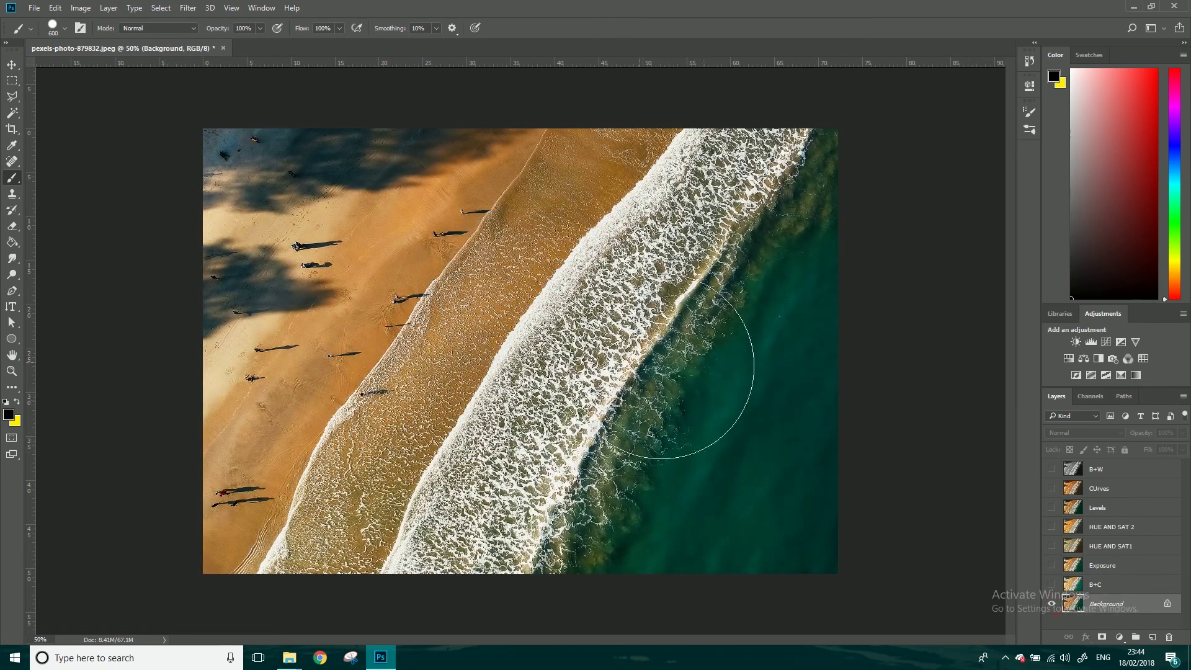
Step: Apply a Levels adjustment to the Background layer with the midtone input at 1.88 and the black input at 25
{"action": "left_click", "coordinate": [80, 8]}
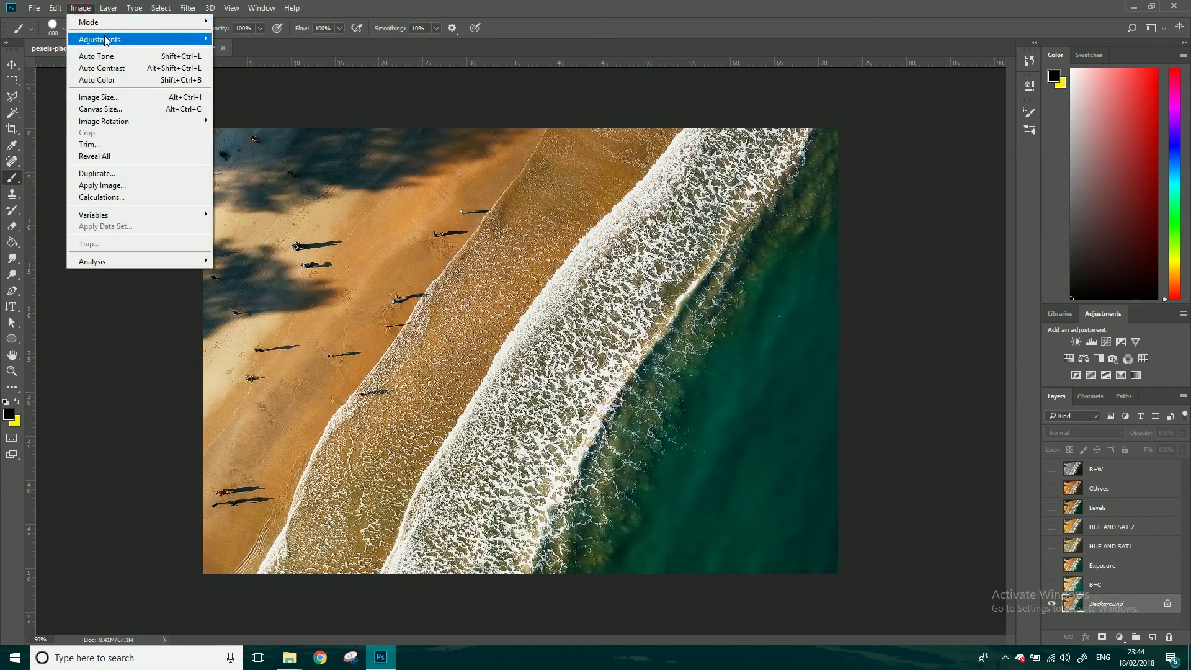
{"action": "mouse_move", "coordinate": [104, 40]}
{"action": "left_click", "coordinate": [228, 50]}
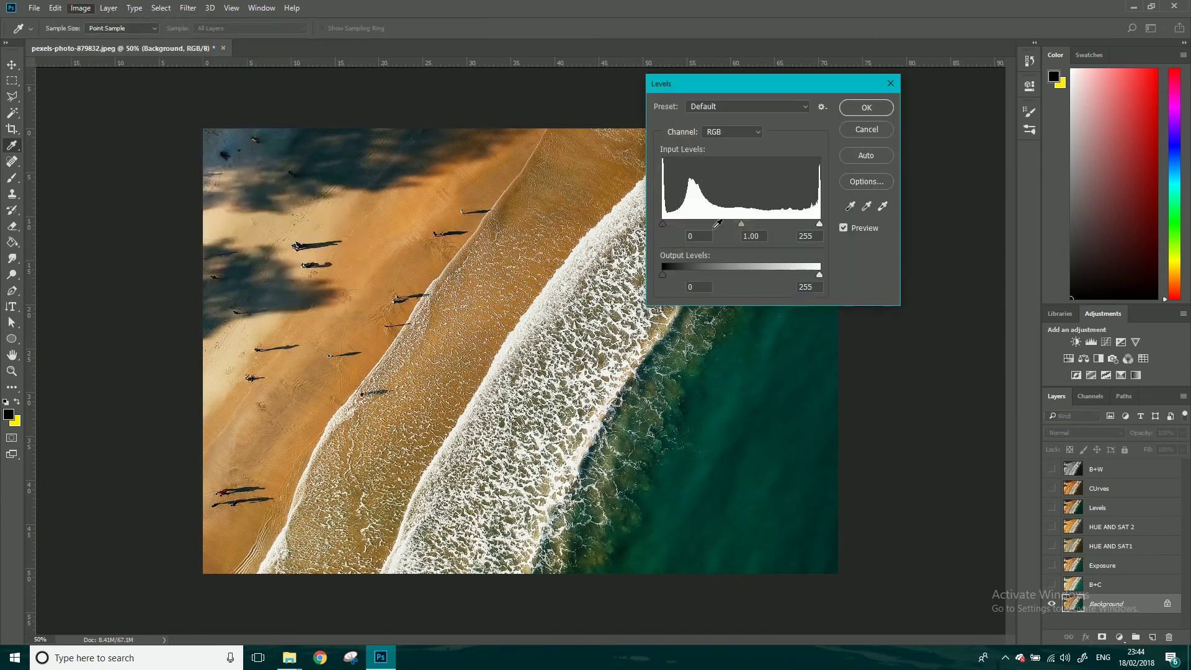
{"action": "left_click_drag", "start_coordinate": [741, 224], "coordinate": [706, 223]}
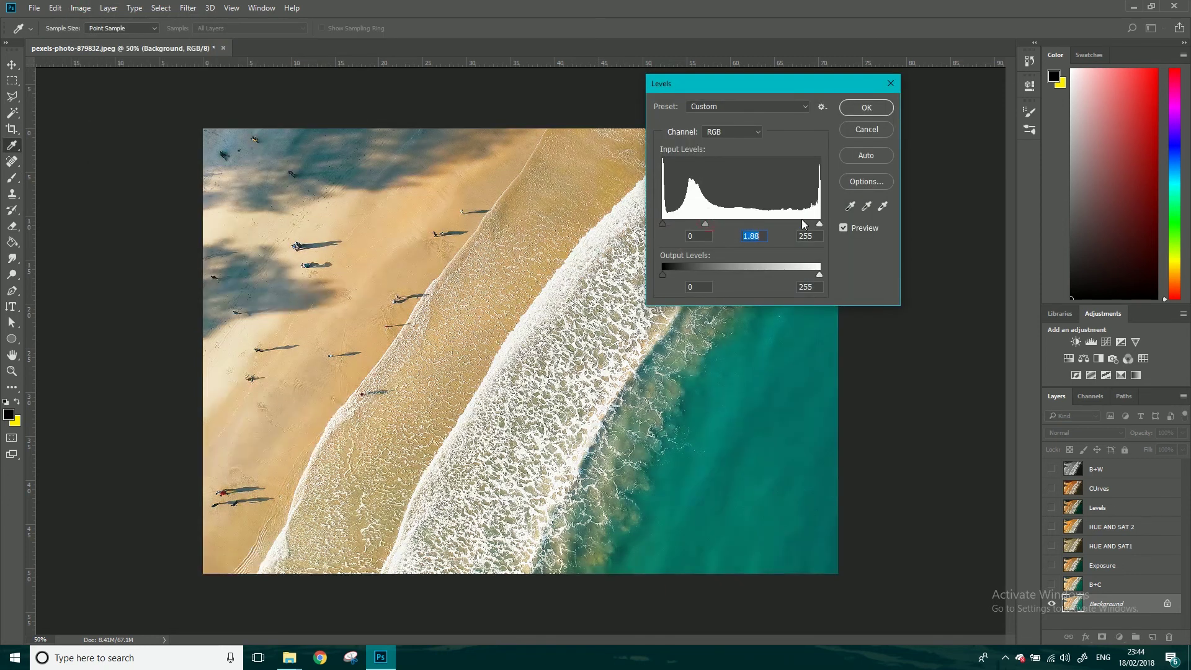
{"action": "left_click_drag", "start_coordinate": [663, 225], "coordinate": [678, 224]}
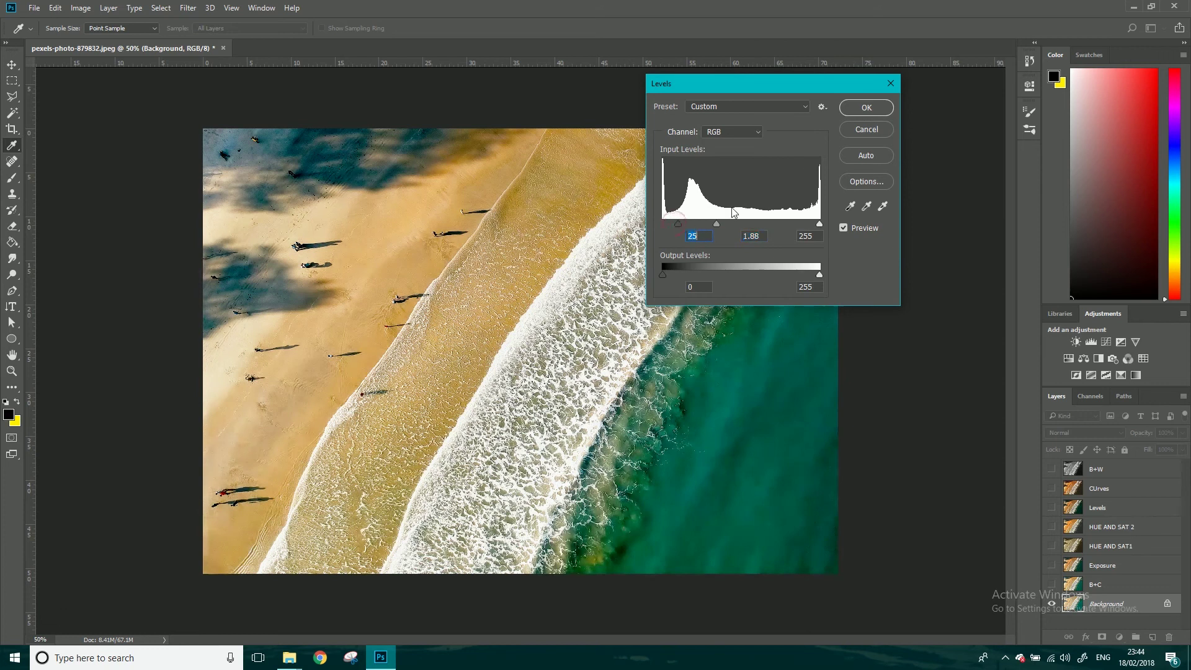
{"action": "left_click", "coordinate": [872, 106]}
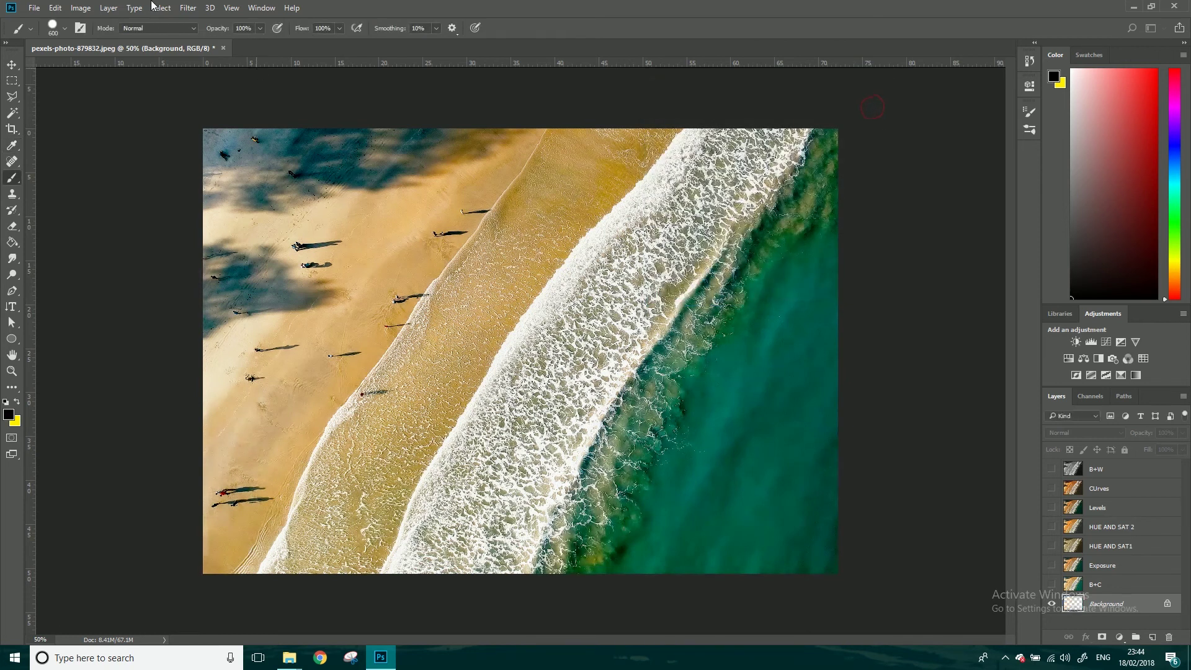
Step: Apply a Hue/Saturation adjustment to the Background layer with Saturation raised to +35
{"action": "left_click", "coordinate": [106, 9]}
{"action": "left_click", "coordinate": [81, 7]}
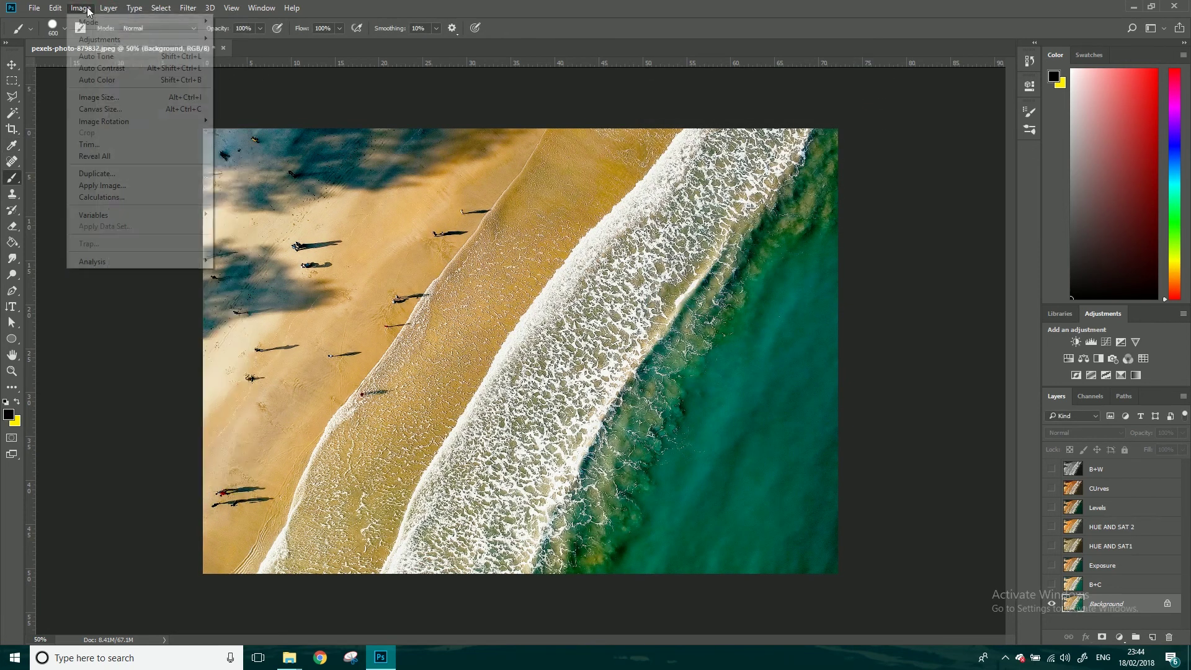
{"action": "mouse_move", "coordinate": [150, 39]}
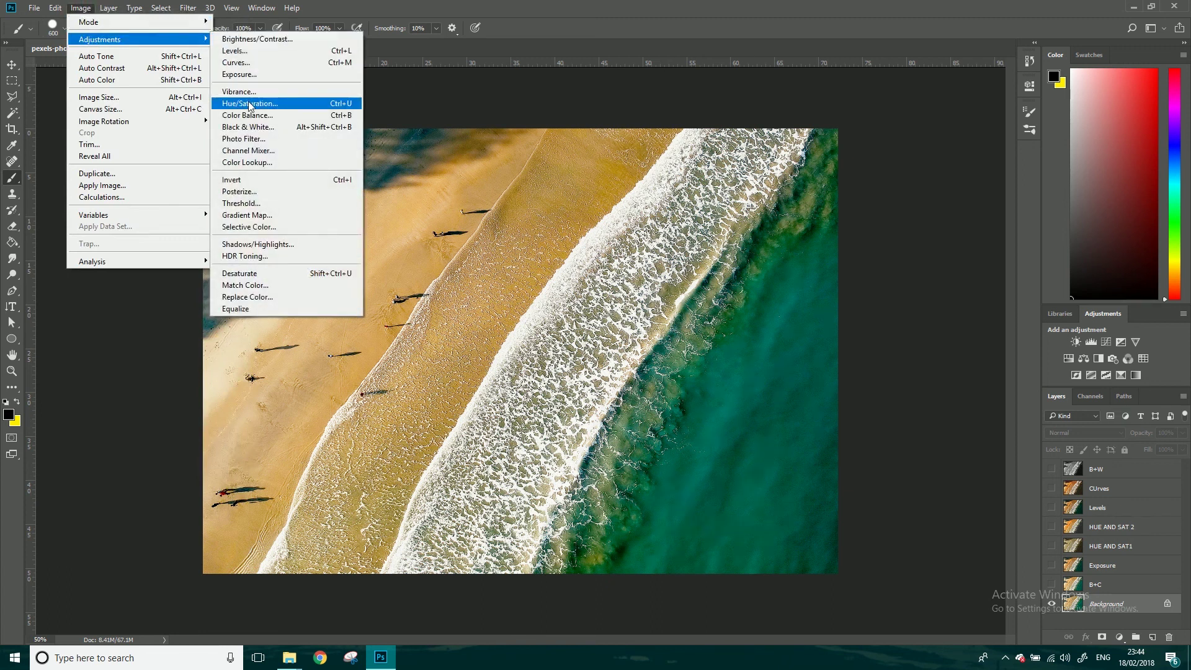
{"action": "left_click", "coordinate": [250, 103]}
{"action": "left_click_drag", "start_coordinate": [791, 326], "coordinate": [812, 327]}
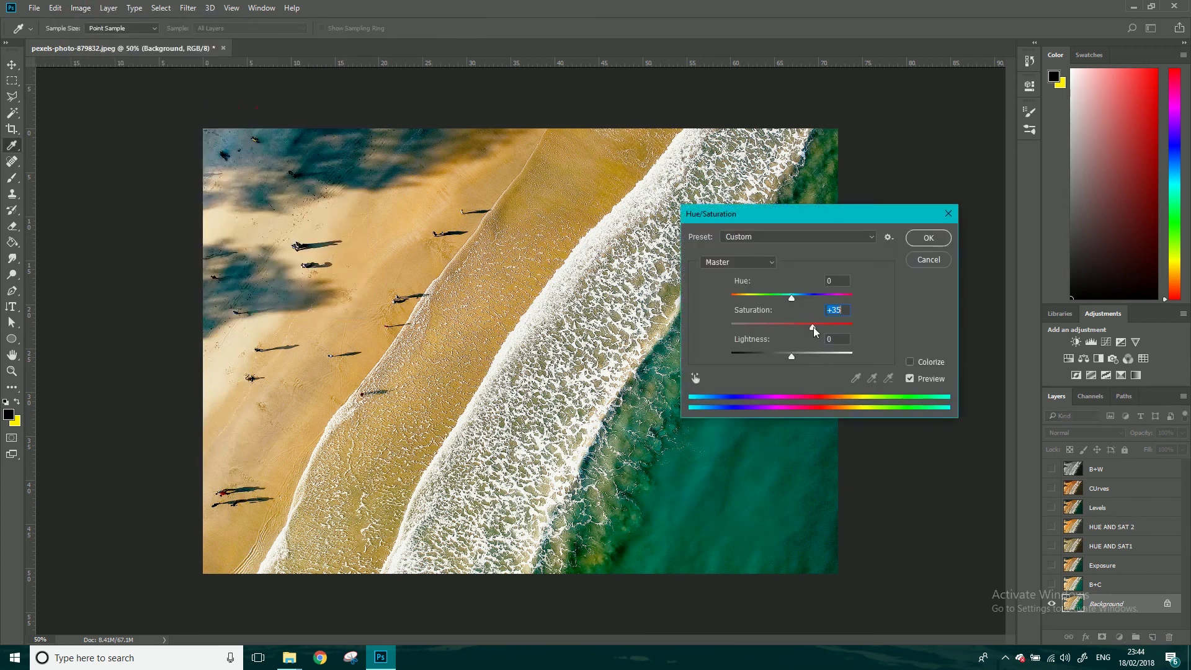
{"action": "left_click", "coordinate": [924, 240]}
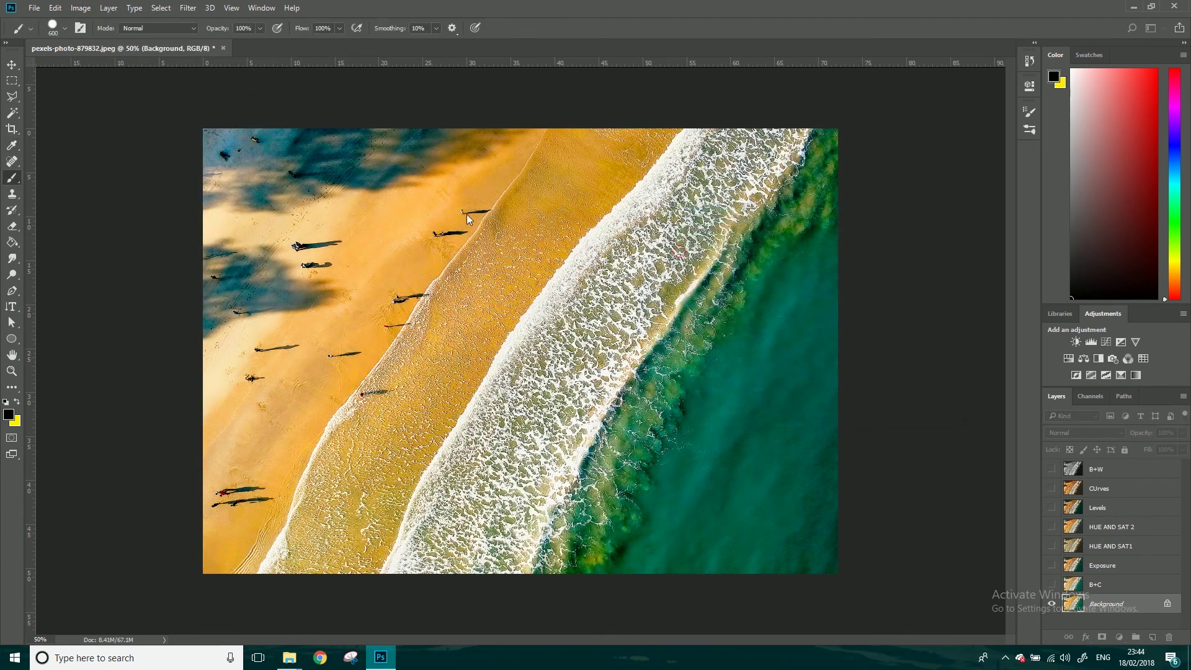
Step: Reselect the Background layer and apply a Vibrance adjustment of +100 to it
{"action": "left_click", "coordinate": [81, 7]}
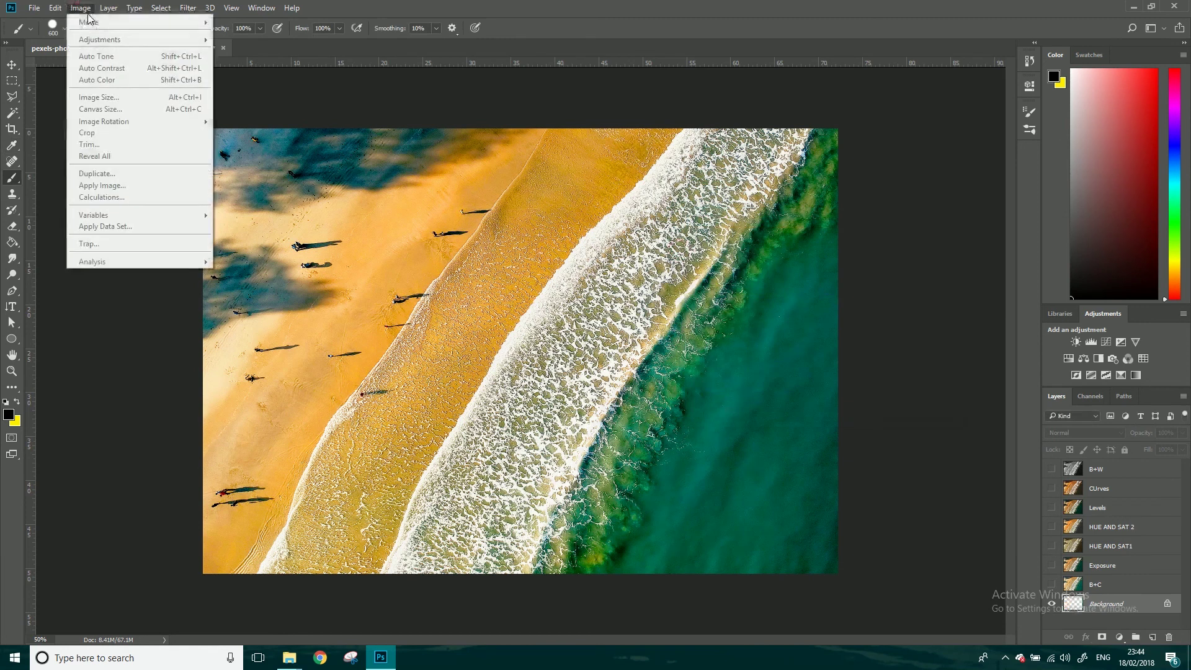
{"action": "left_click", "coordinate": [1099, 587]}
{"action": "left_click", "coordinate": [1114, 584]}
{"action": "left_click", "coordinate": [1101, 599]}
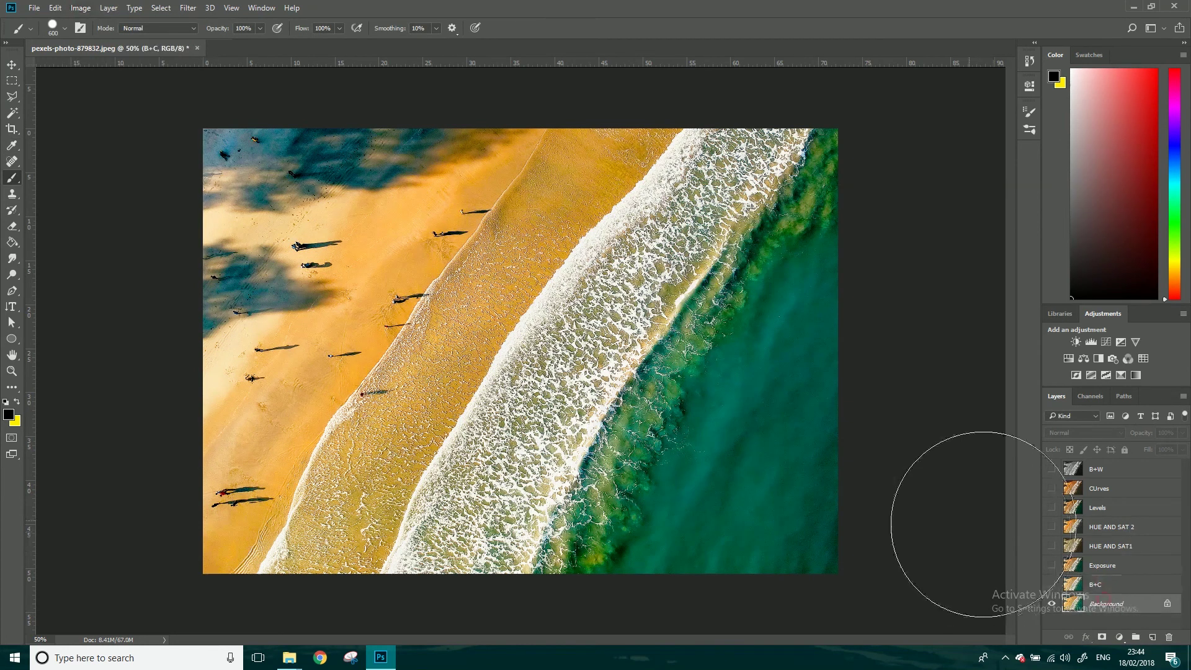
{"action": "left_click", "coordinate": [81, 8]}
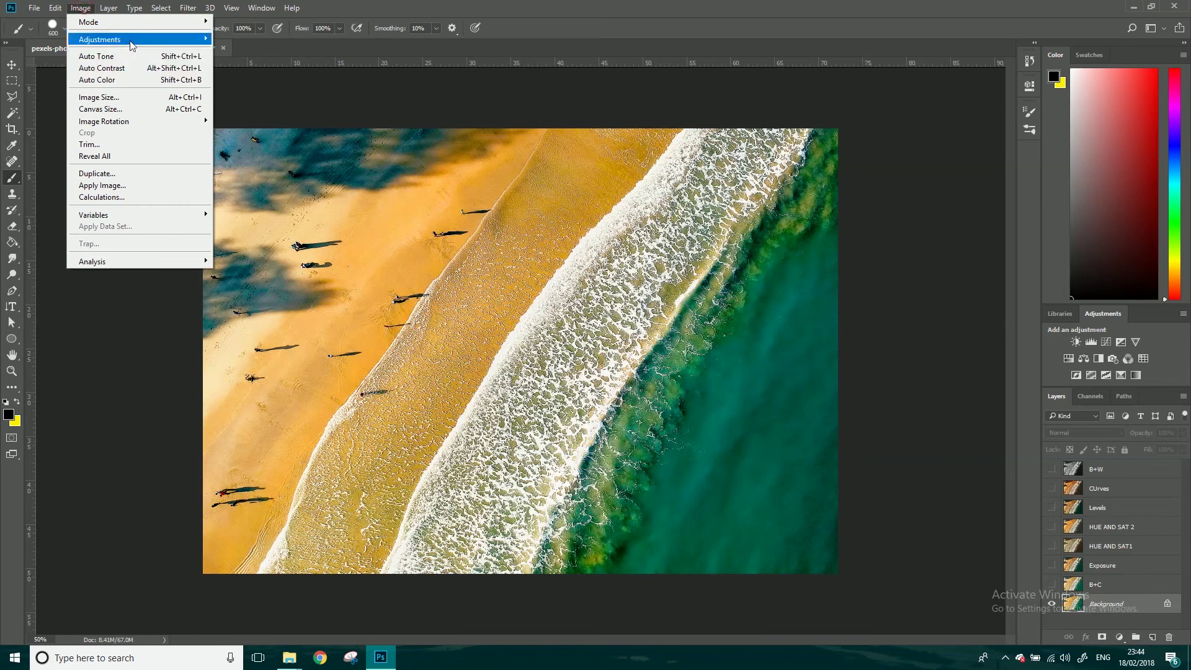
{"action": "mouse_move", "coordinate": [148, 40]}
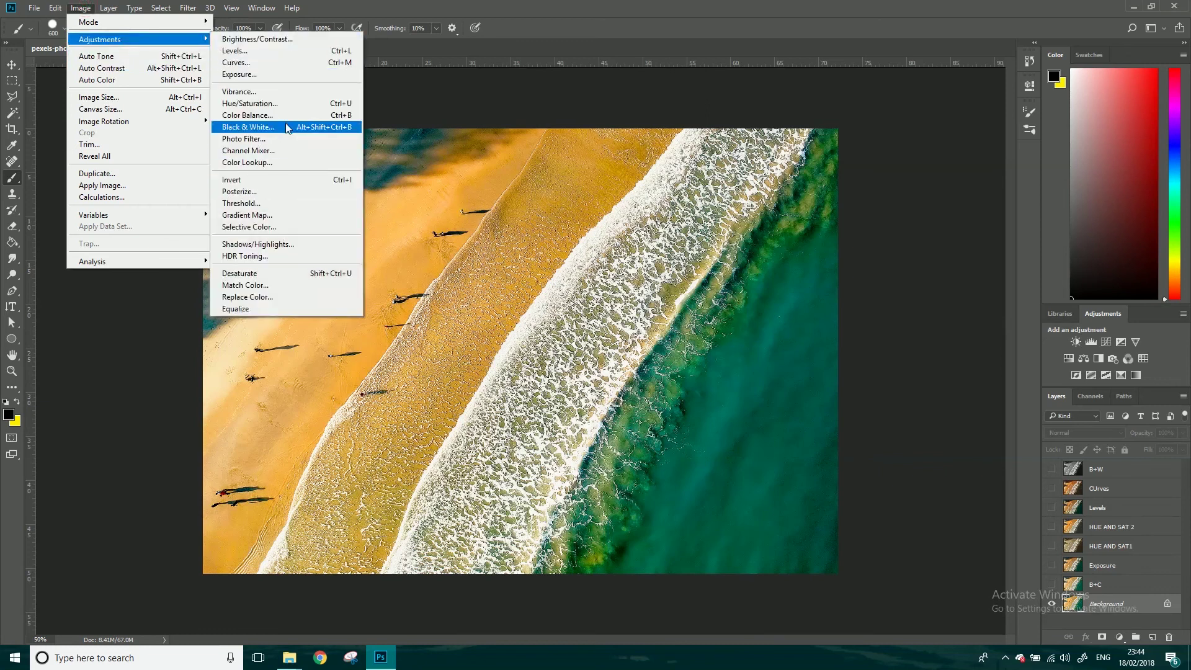
{"action": "left_click", "coordinate": [283, 92]}
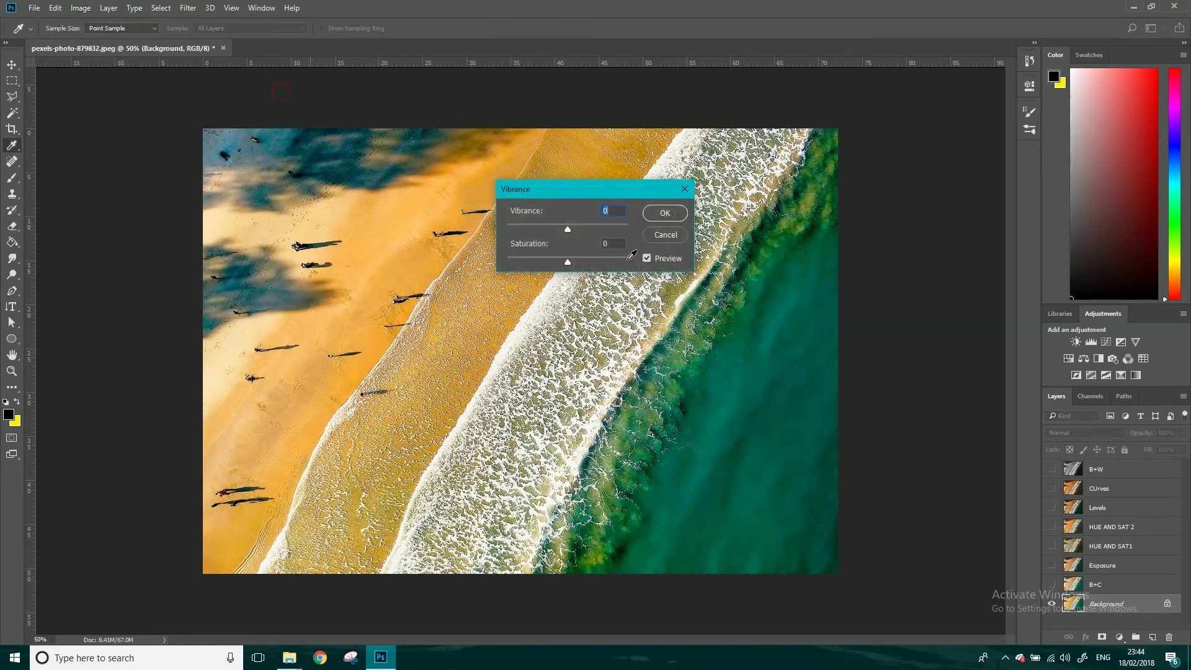
{"action": "left_click_drag", "start_coordinate": [568, 229], "coordinate": [659, 232]}
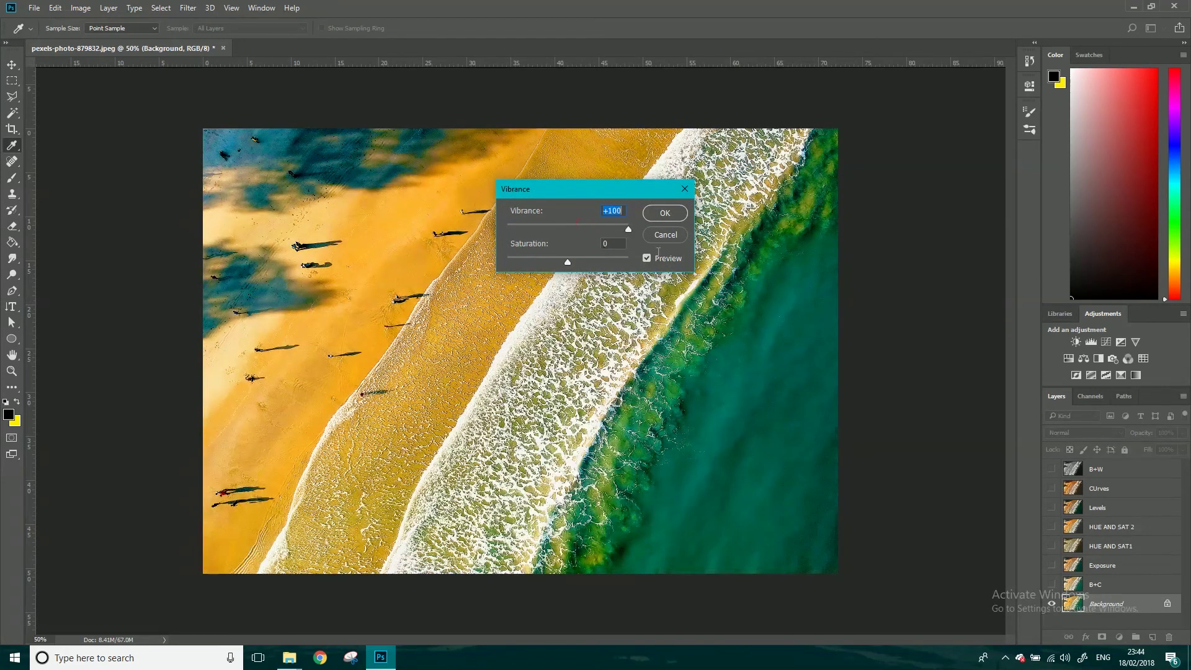
{"action": "left_click", "coordinate": [664, 213]}
{"action": "key", "text": "b"}
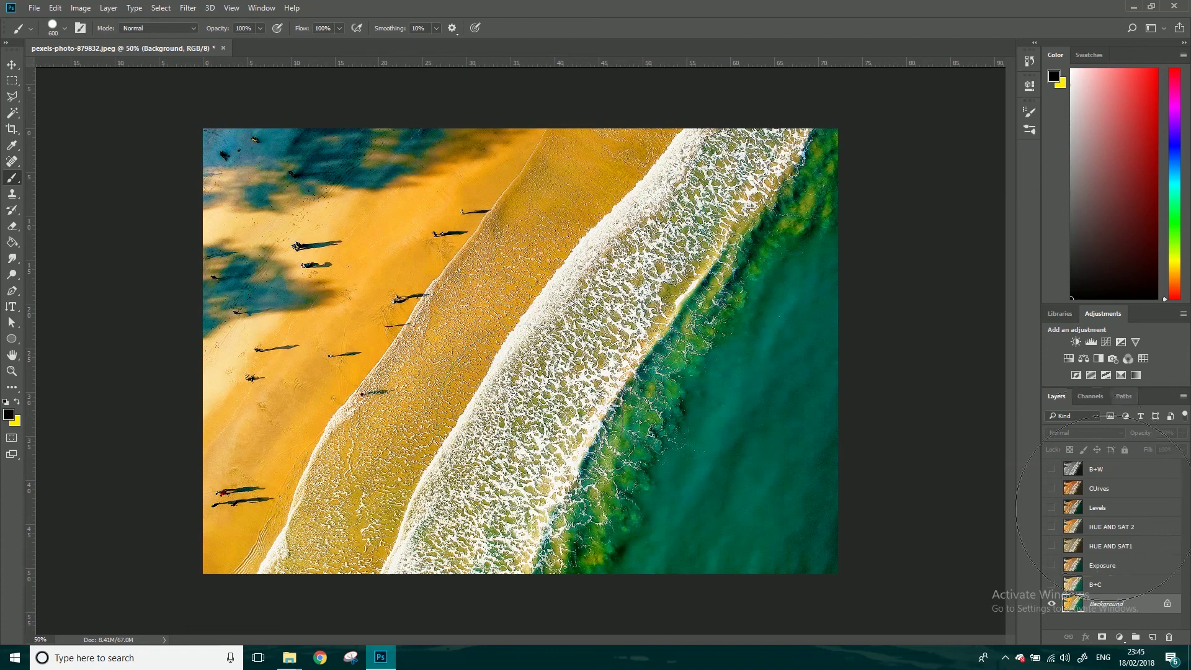
Step: Make all the hidden layers visible, from B+C up to B+W
{"action": "left_click", "coordinate": [1051, 584]}
{"action": "left_click_drag", "start_coordinate": [1050, 580], "coordinate": [1050, 470]}
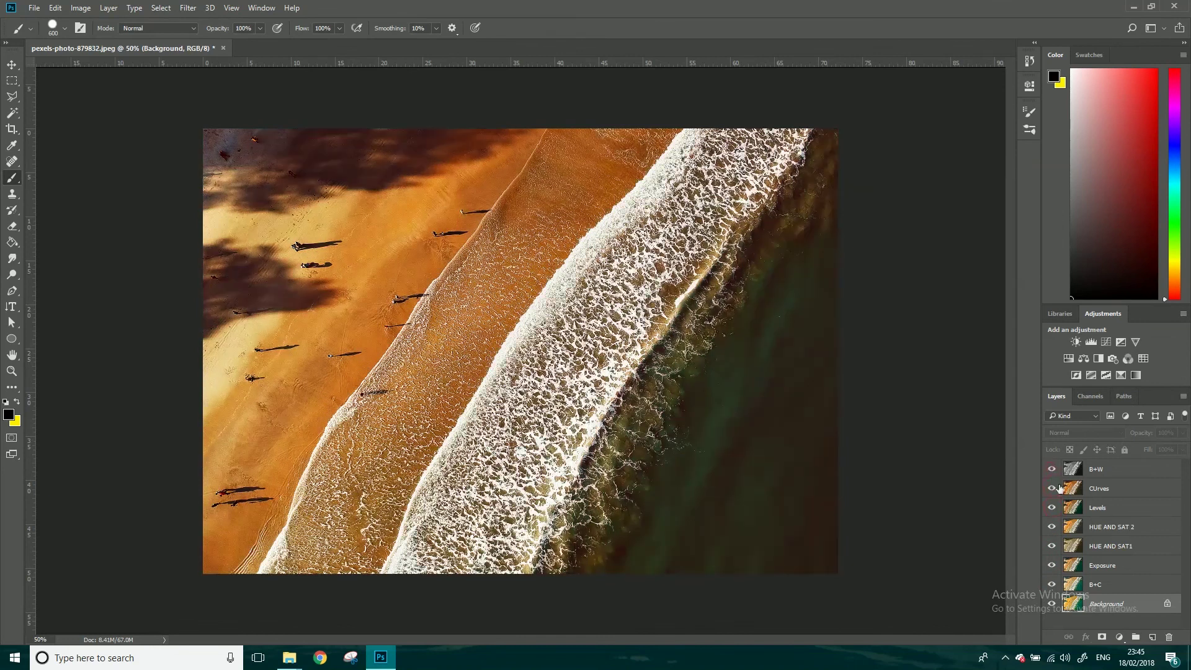